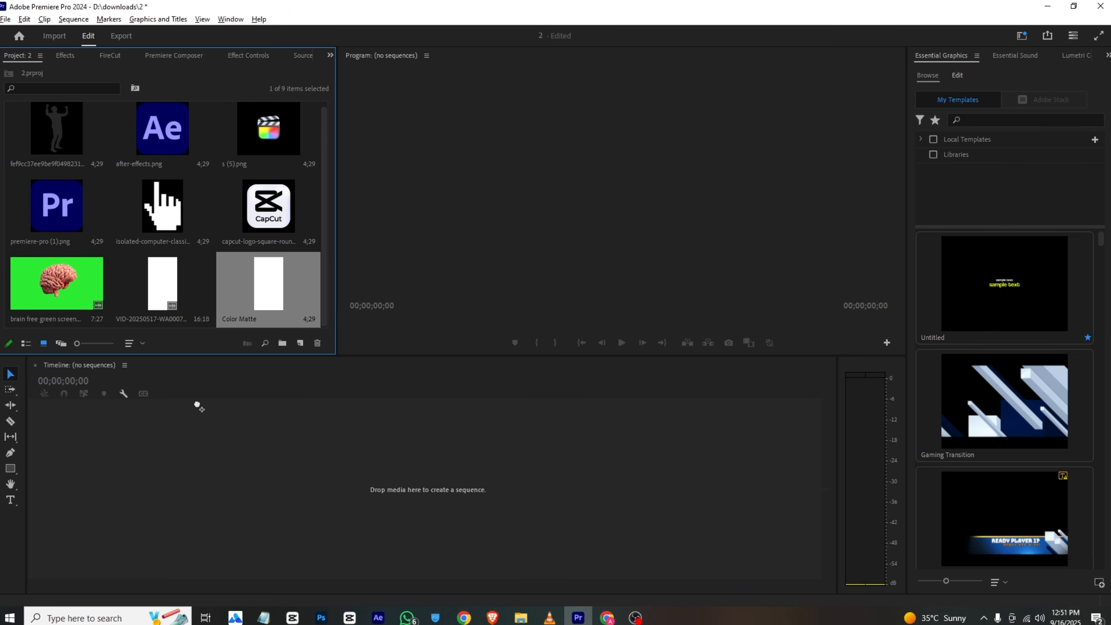
Create a sequence from the Color Matte clip and switch to the Vertical workspace
drag(198, 406, 152, 480)
click(230, 19)
mouse_move(263, 33)
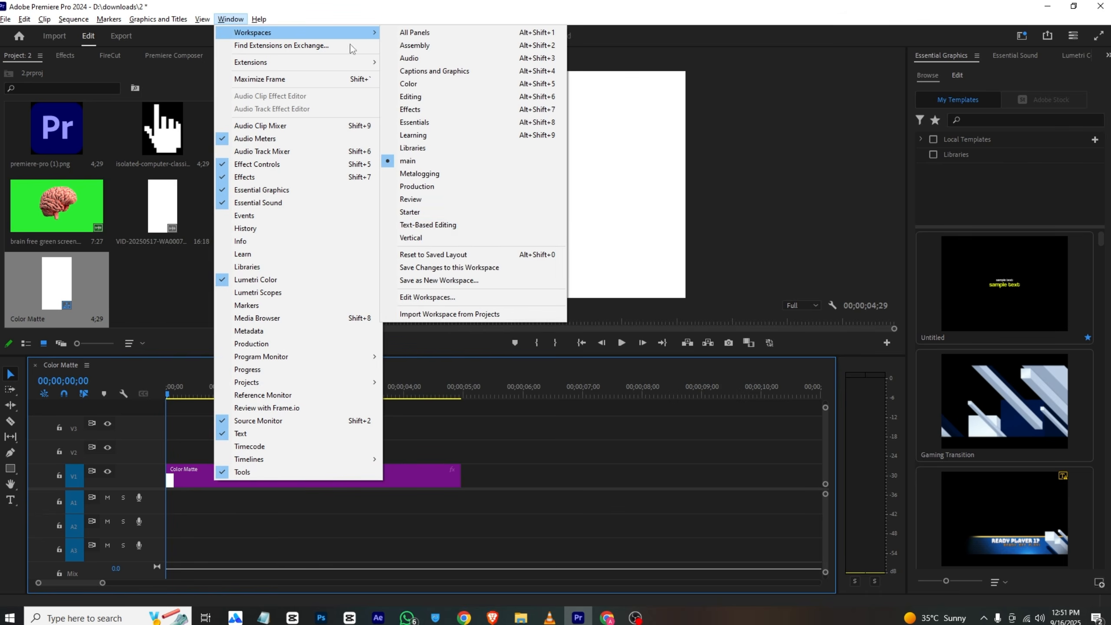
click(441, 240)
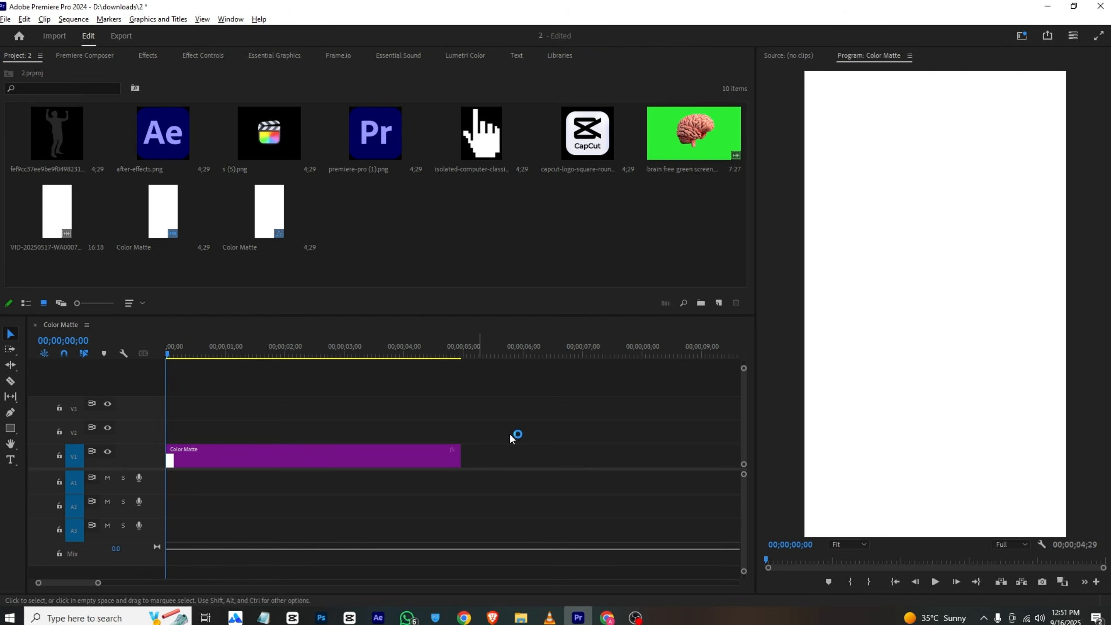
Examine the start of the "Creativity" text animation at about 00:05 in the VLC reference video, and return to Premiere Pro
click(549, 617)
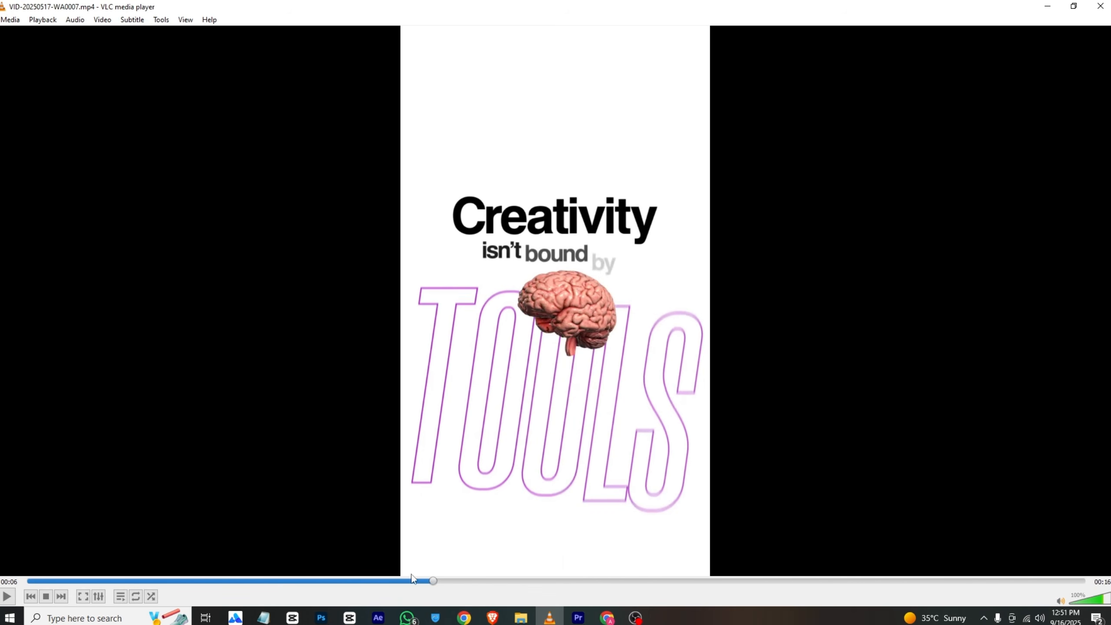
drag(411, 580, 389, 581)
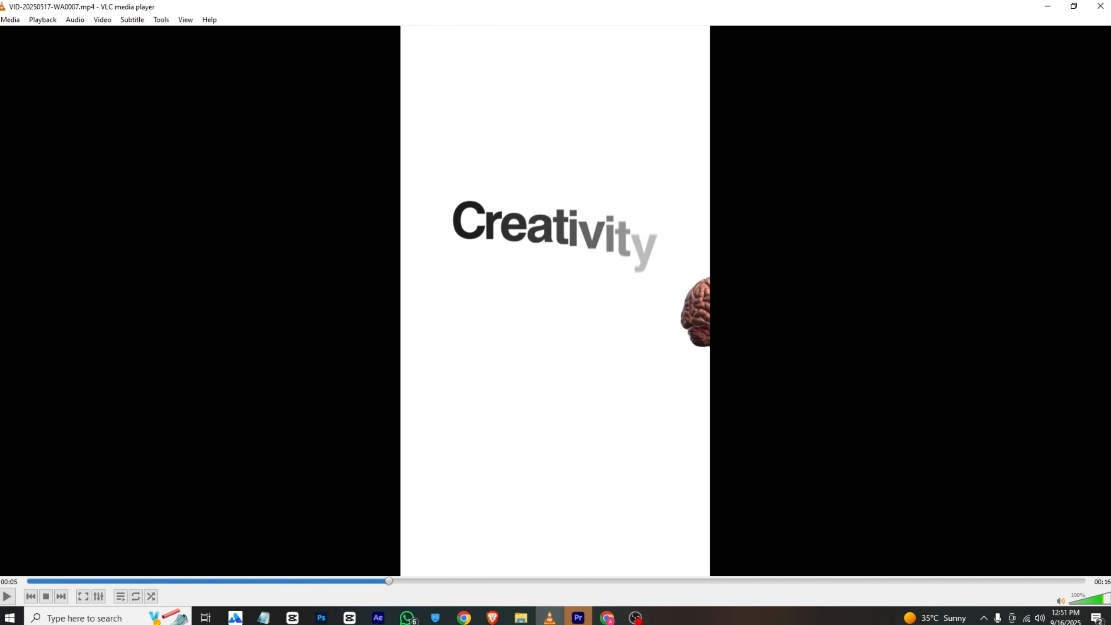
click(578, 617)
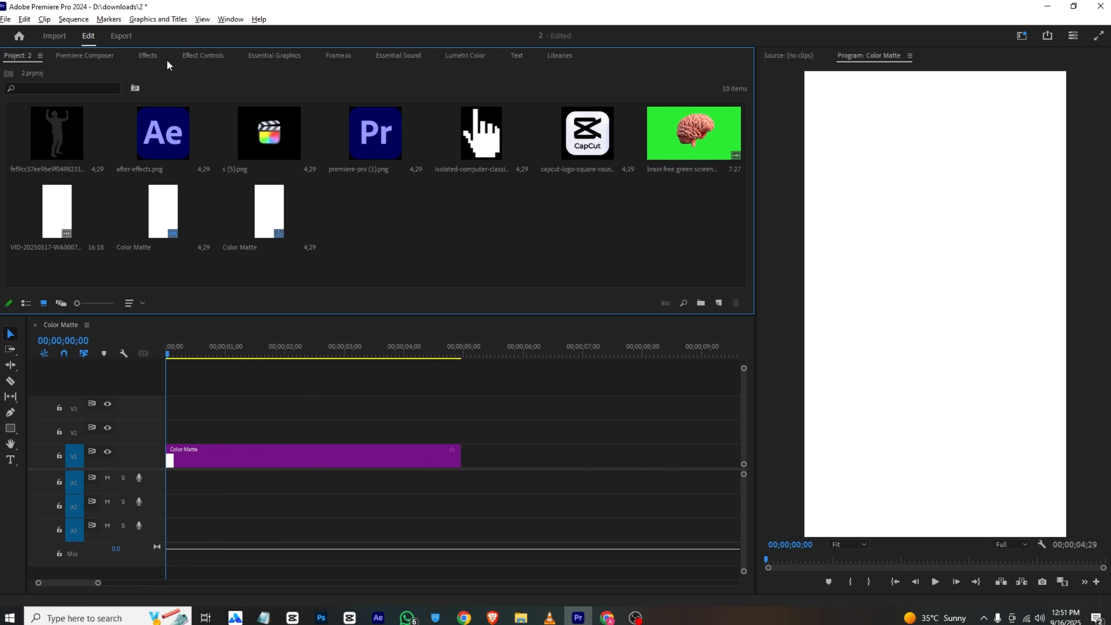
Reopen the Premiere Composer extension and dock it between Effects and Effect Controls
click(99, 56)
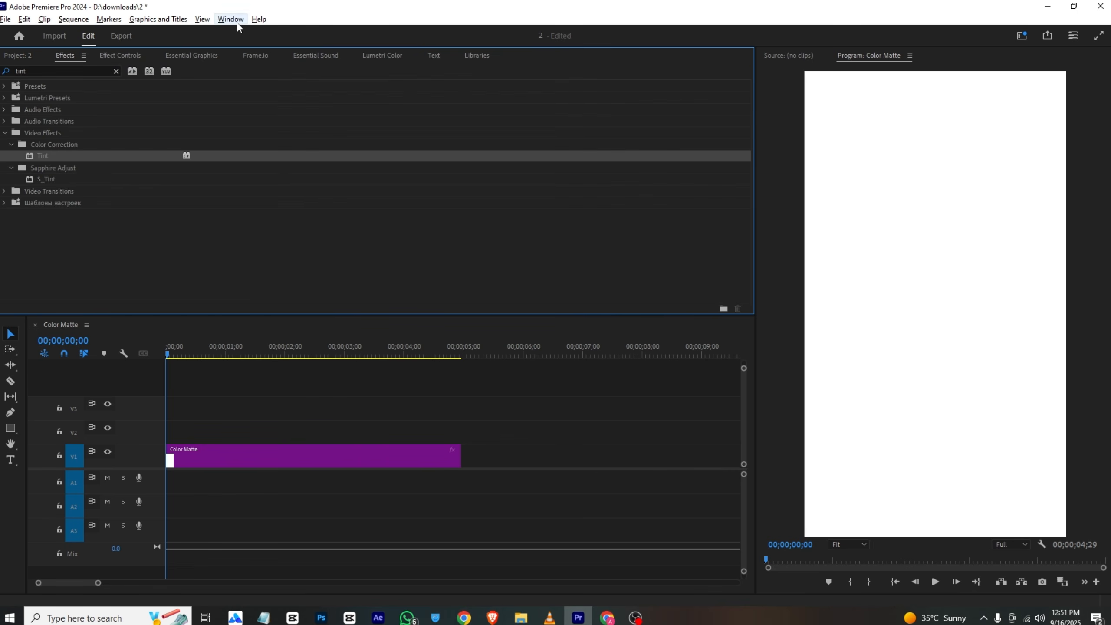
click(236, 19)
mouse_move(310, 61)
click(420, 76)
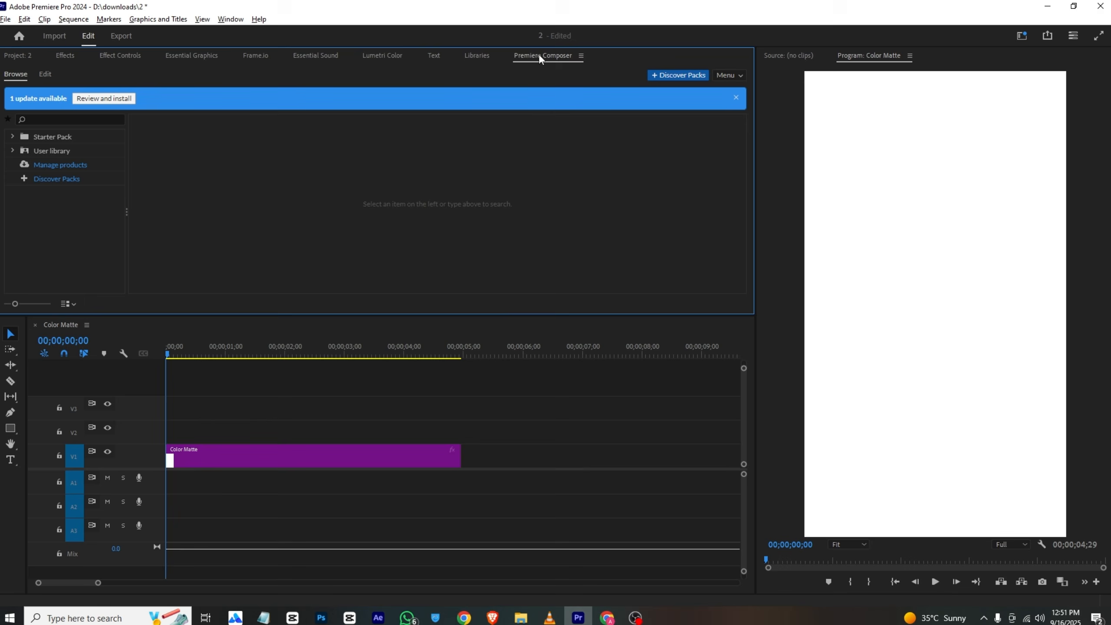
drag(541, 59, 117, 68)
Add the Starter Pack text preset "Position & Rotate & Scale Characters Overshoot" on V2 at the start, checking the VLC reference video
click(38, 136)
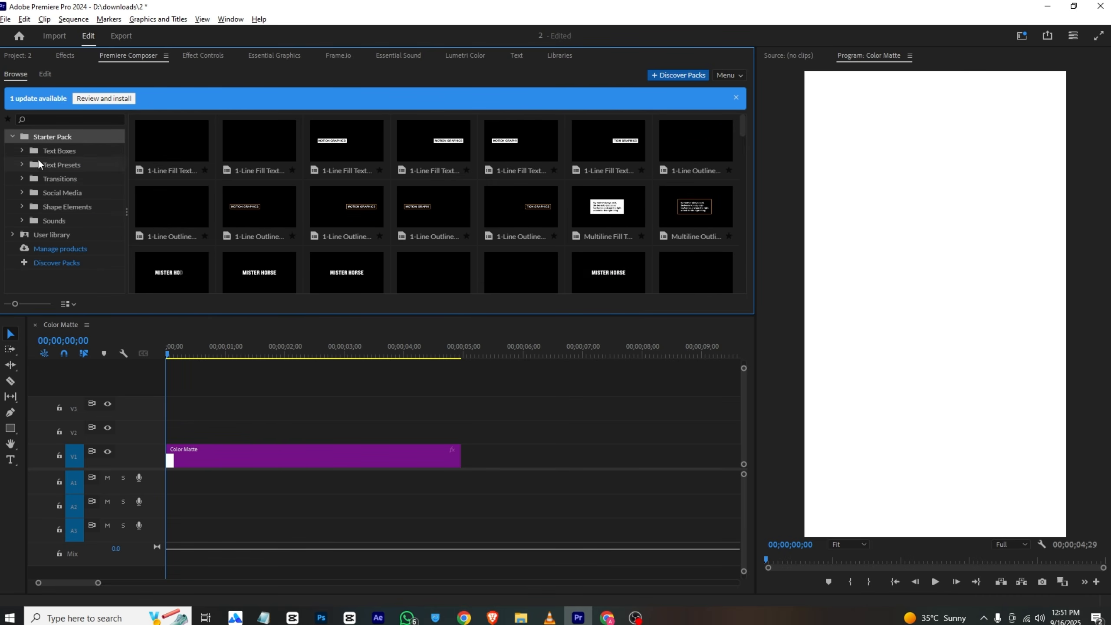
click(44, 164)
drag(183, 207, 162, 429)
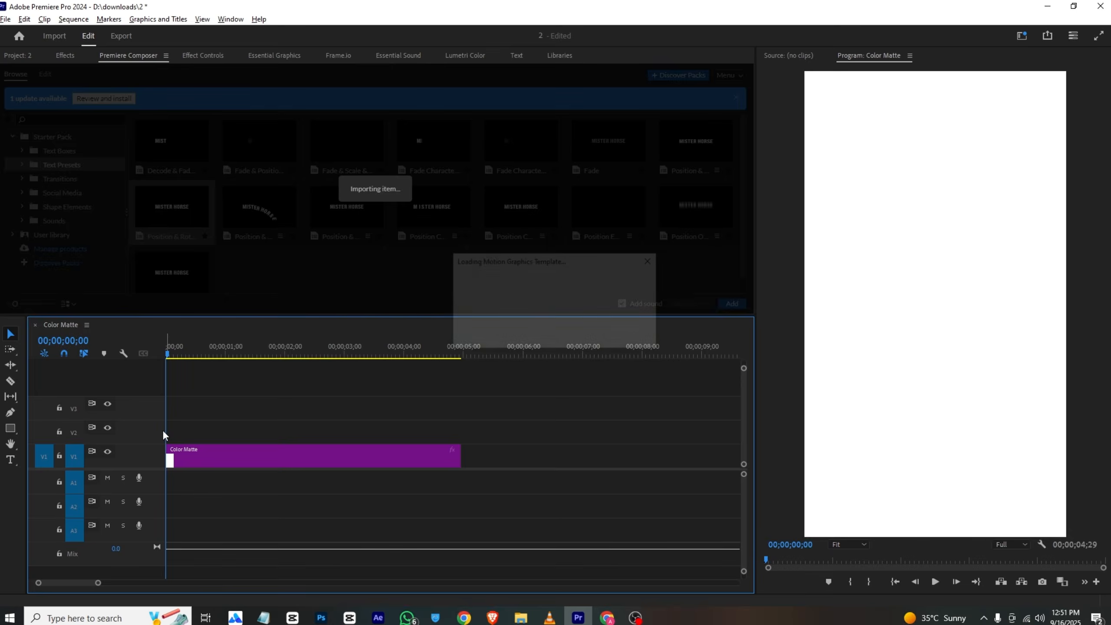
click(549, 618)
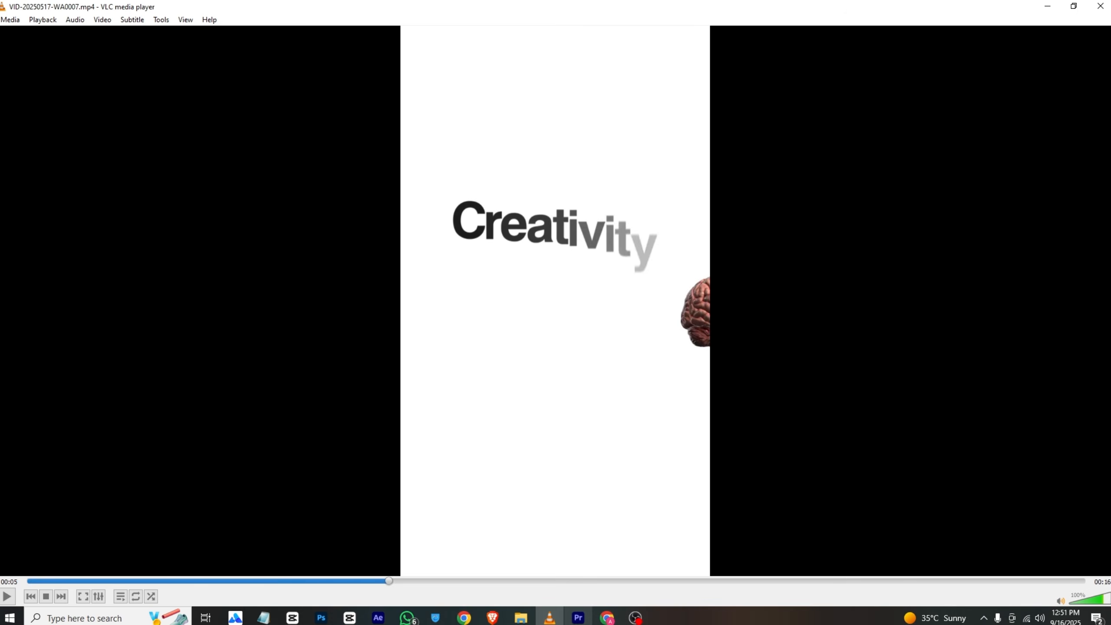
click(578, 617)
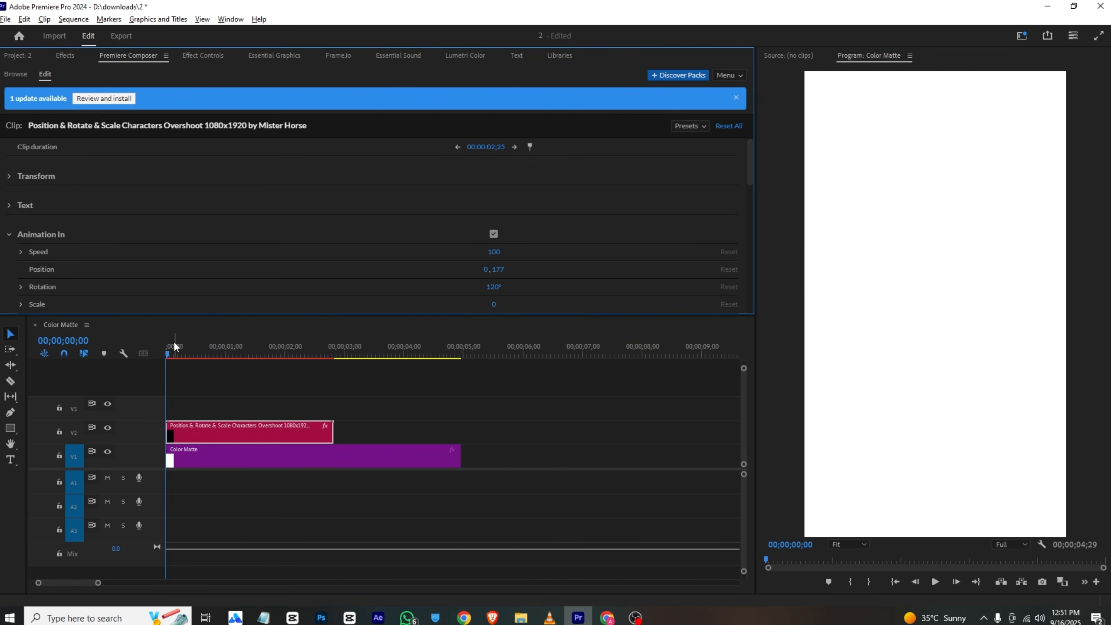
With the playhead at 00;00;01;04, set the title template's fill color to black (000000)
drag(173, 341, 233, 341)
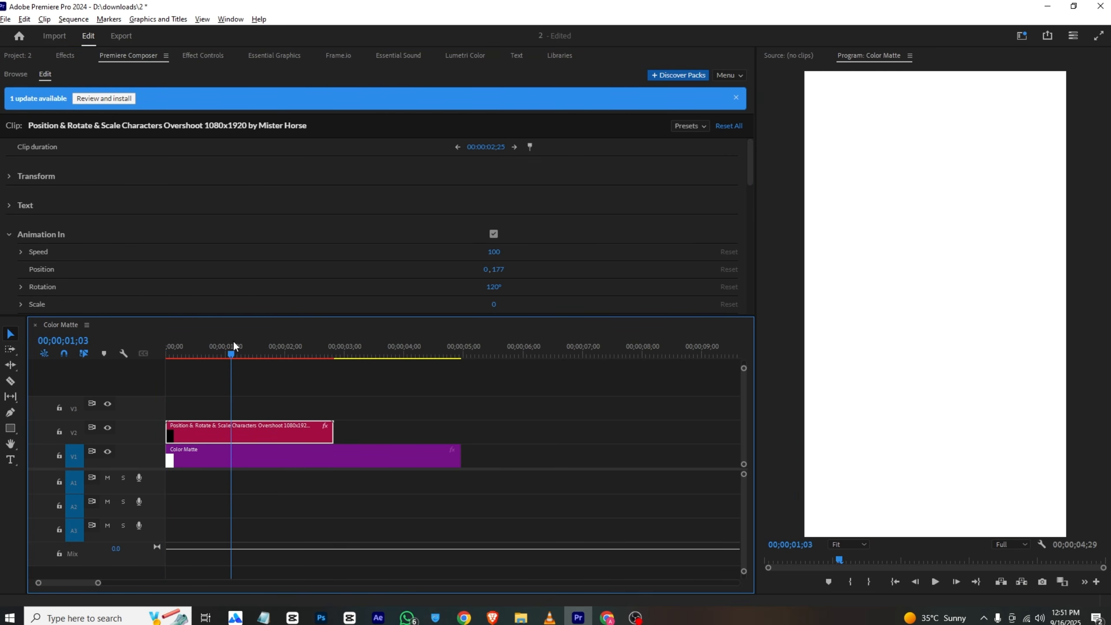
click(262, 55)
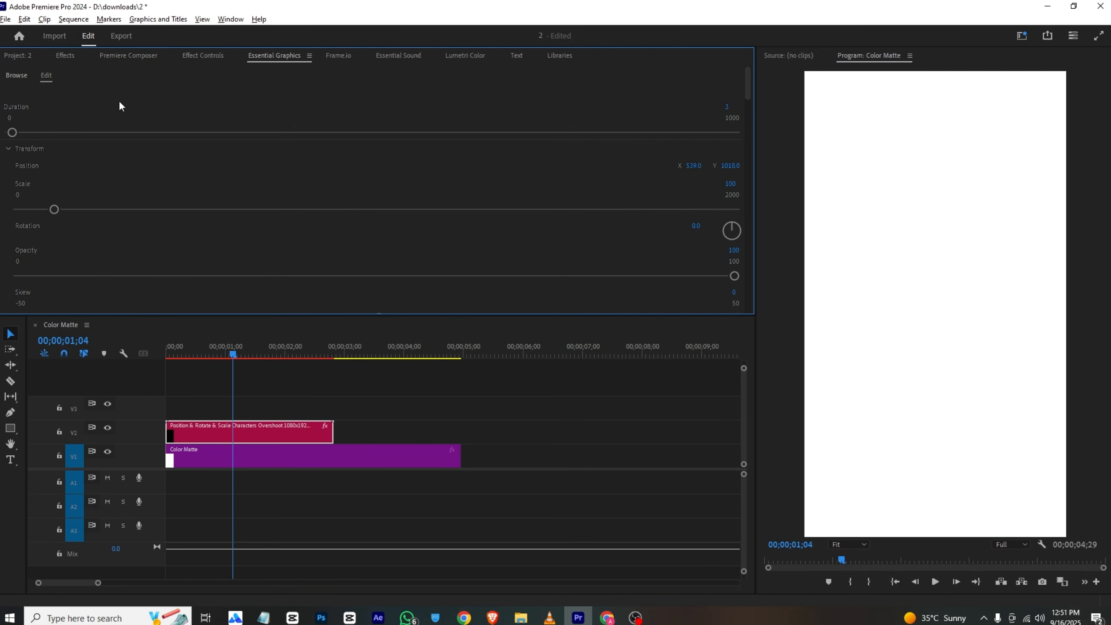
click(130, 56)
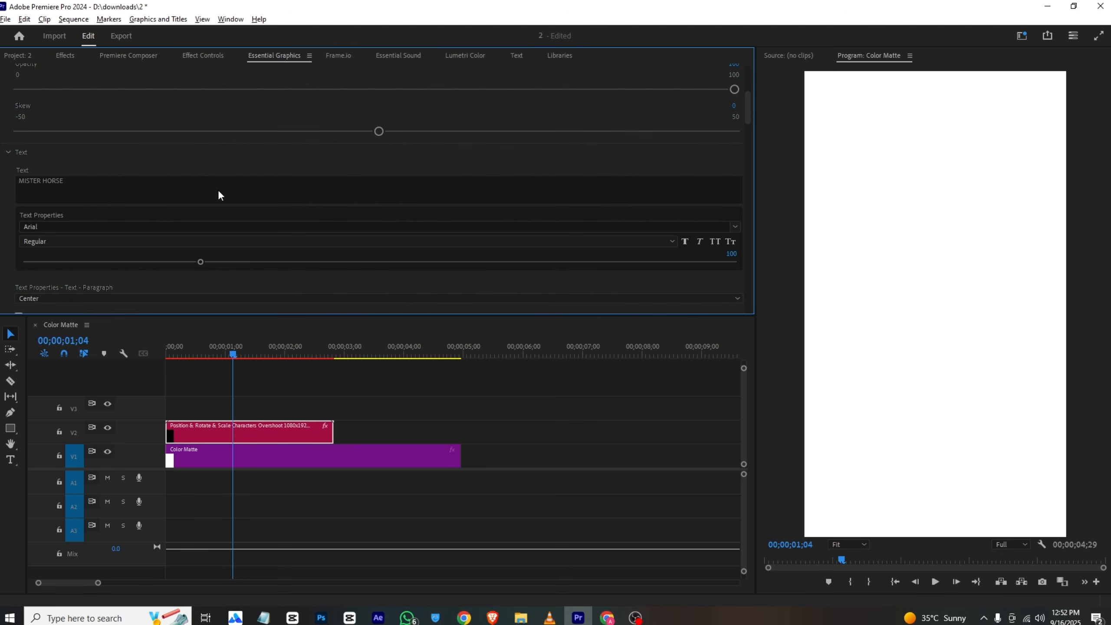
scroll(100, 186, down, 2)
scroll(91, 261, down, 3)
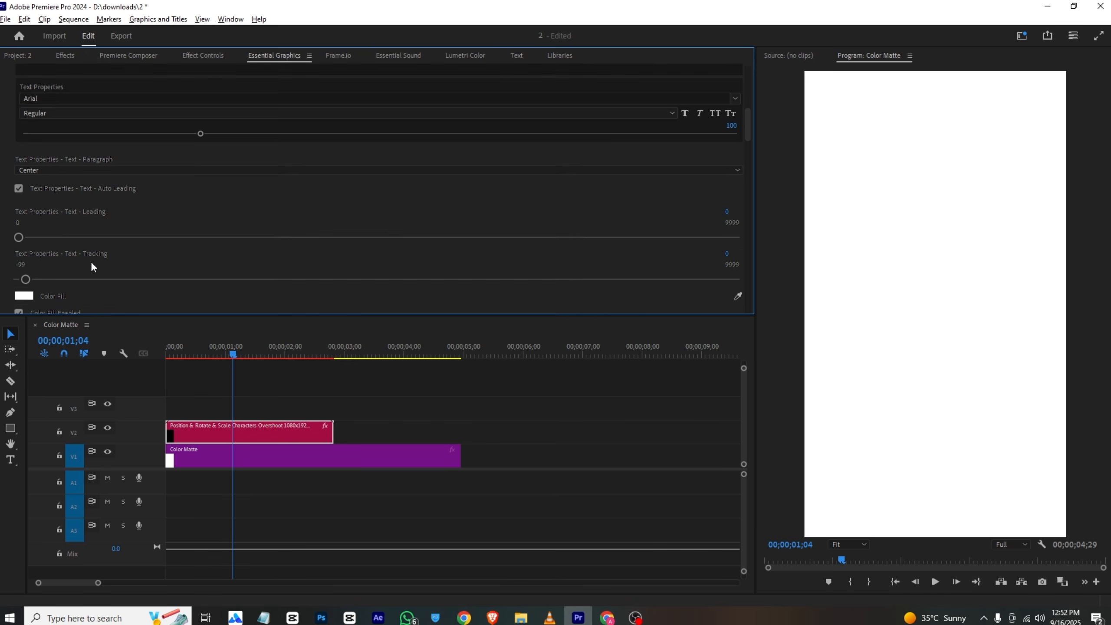
click(26, 237)
drag(444, 242, 300, 214)
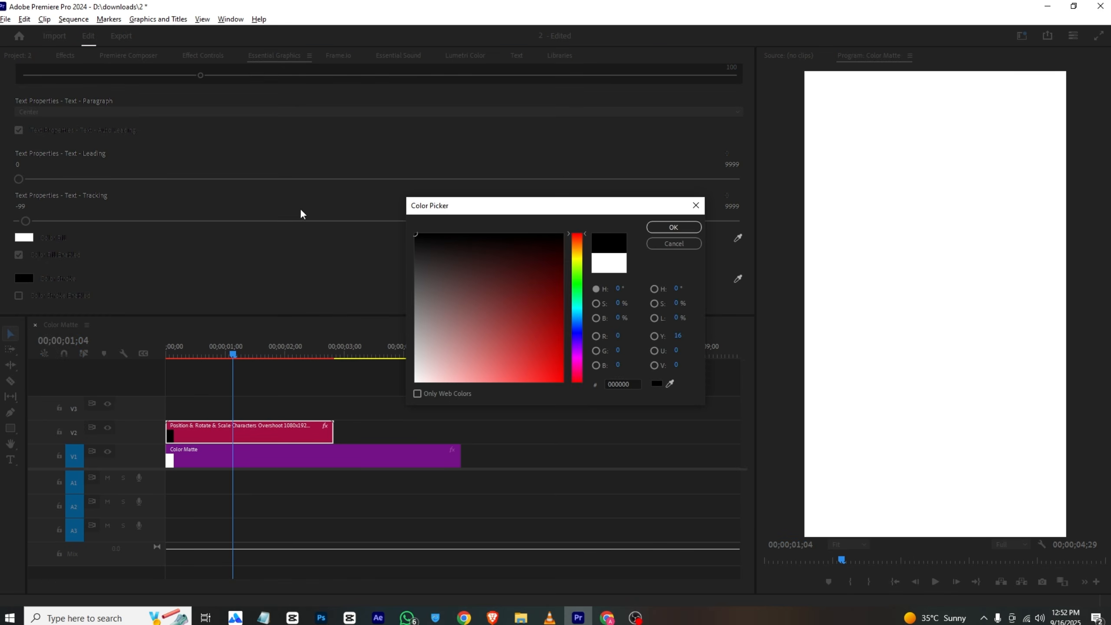
key(Return)
Replace the title's placeholder text "MISTER HORSE" with "creativity"
scroll(225, 226, up, 3)
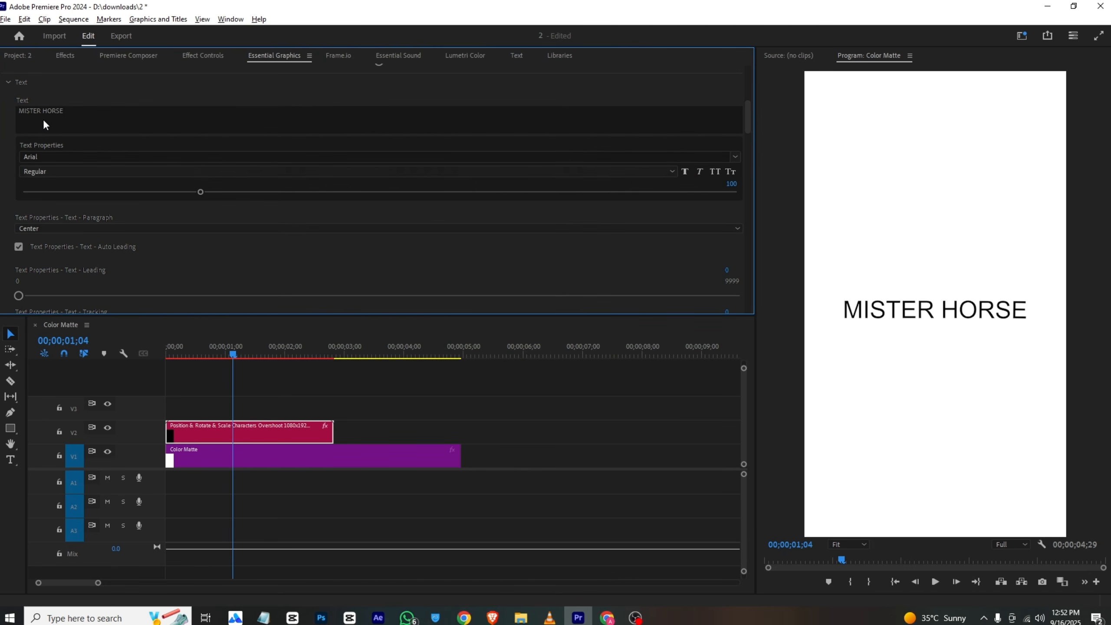
triple_click(78, 124)
triple_click(79, 124)
text(creativity)
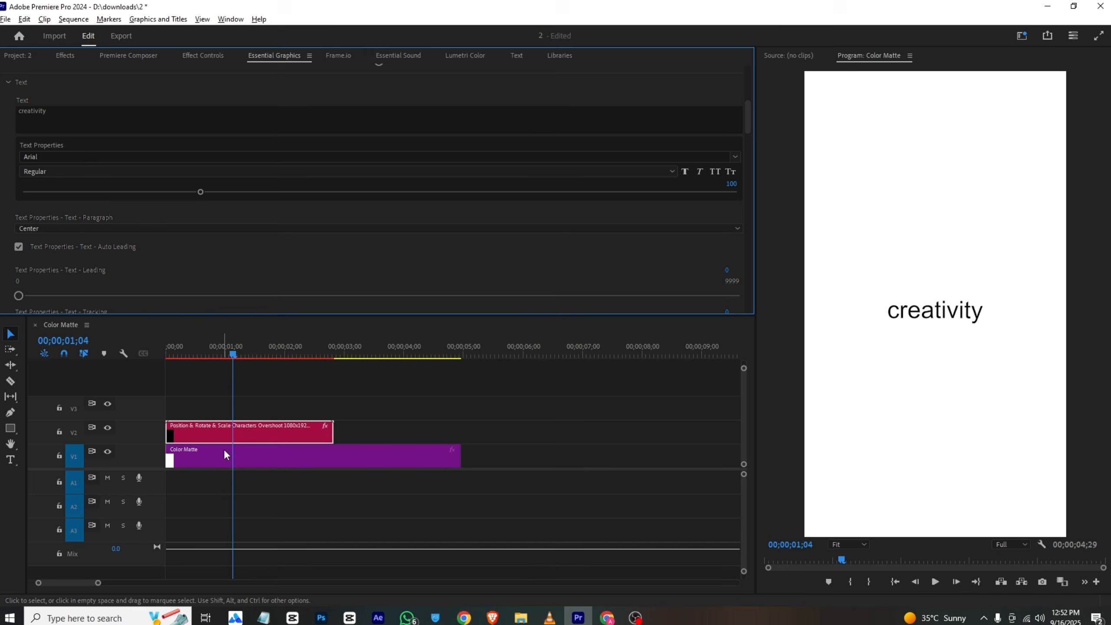
Set the title's font to Arial Black, checking the lettering against the VLC reference video
click(108, 157)
drag(238, 229, 224, 193)
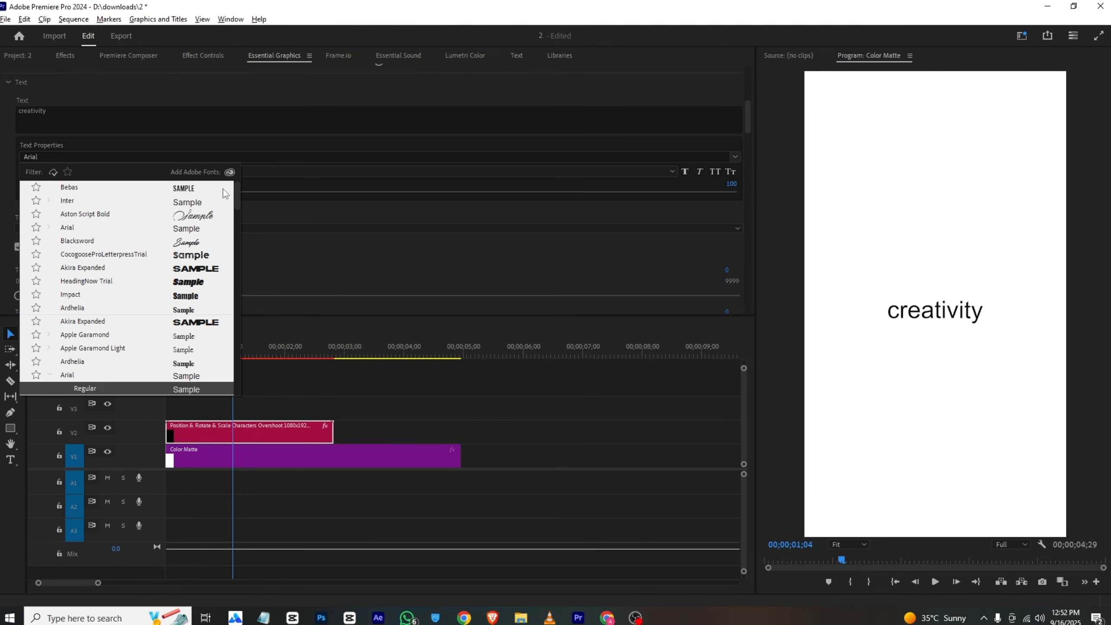
click(549, 618)
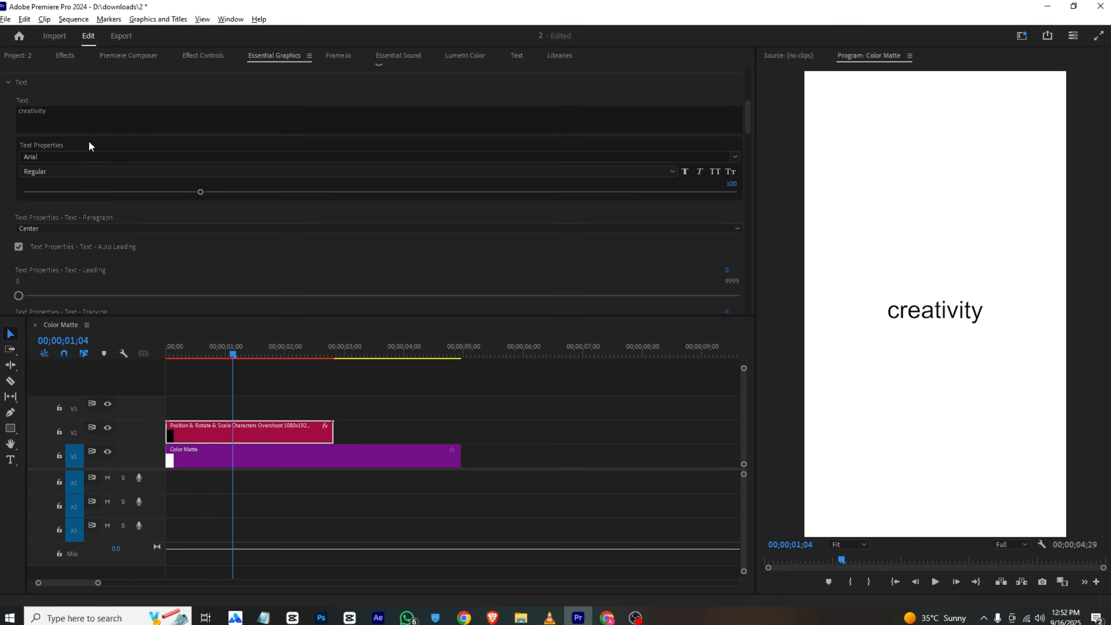
click(107, 156)
scroll(181, 332, up, 3)
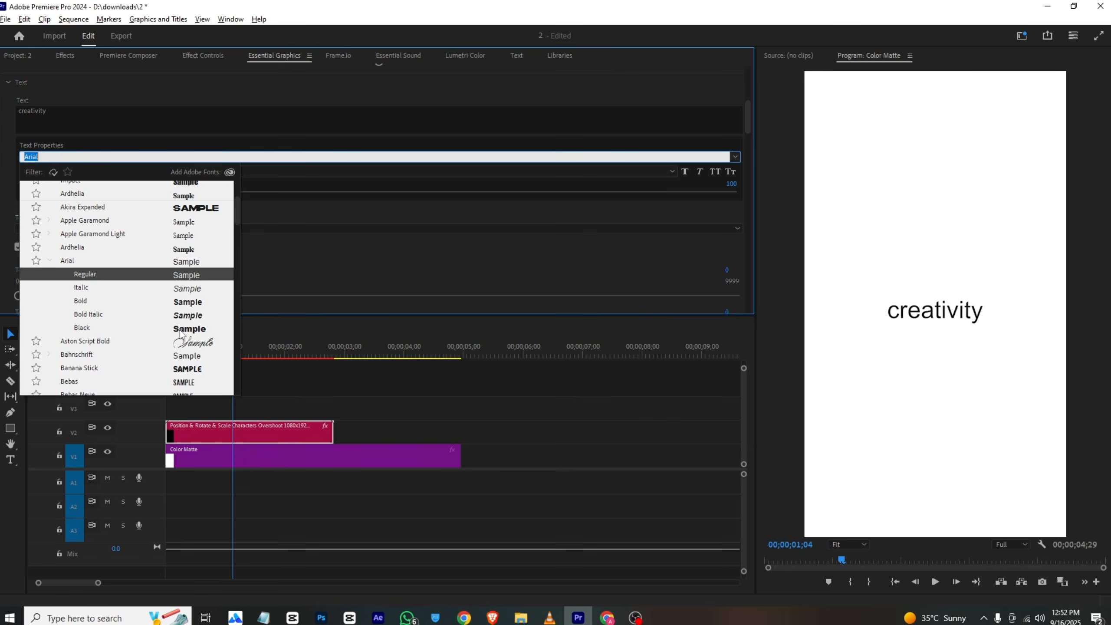
click(181, 332)
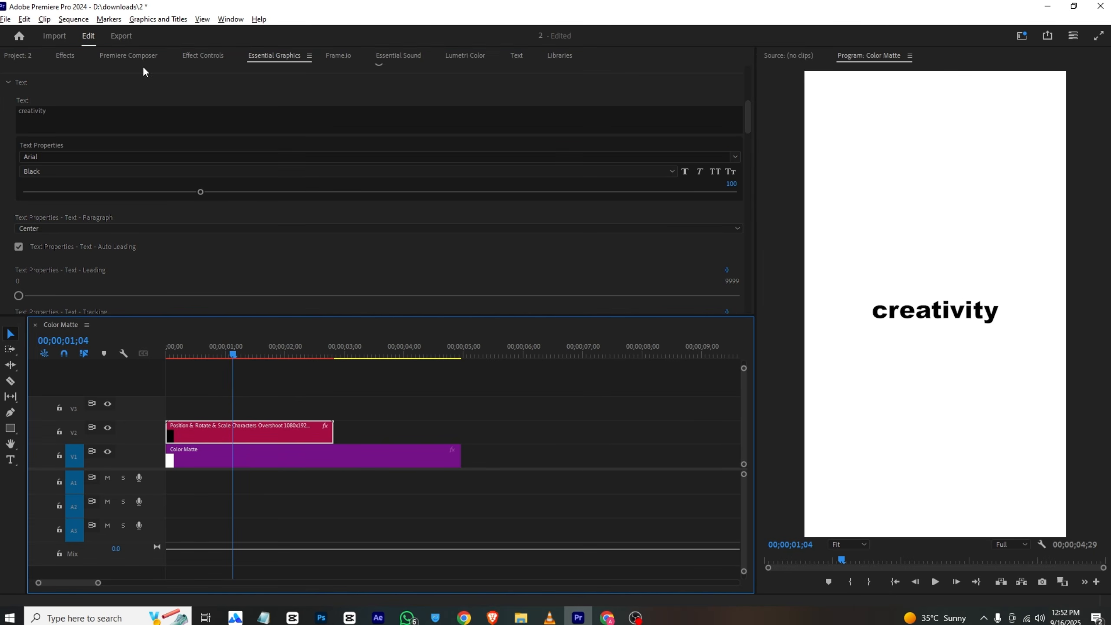
Capitalize the title's first letter so that it reads "Creativity"
click(23, 119)
key(Delete)
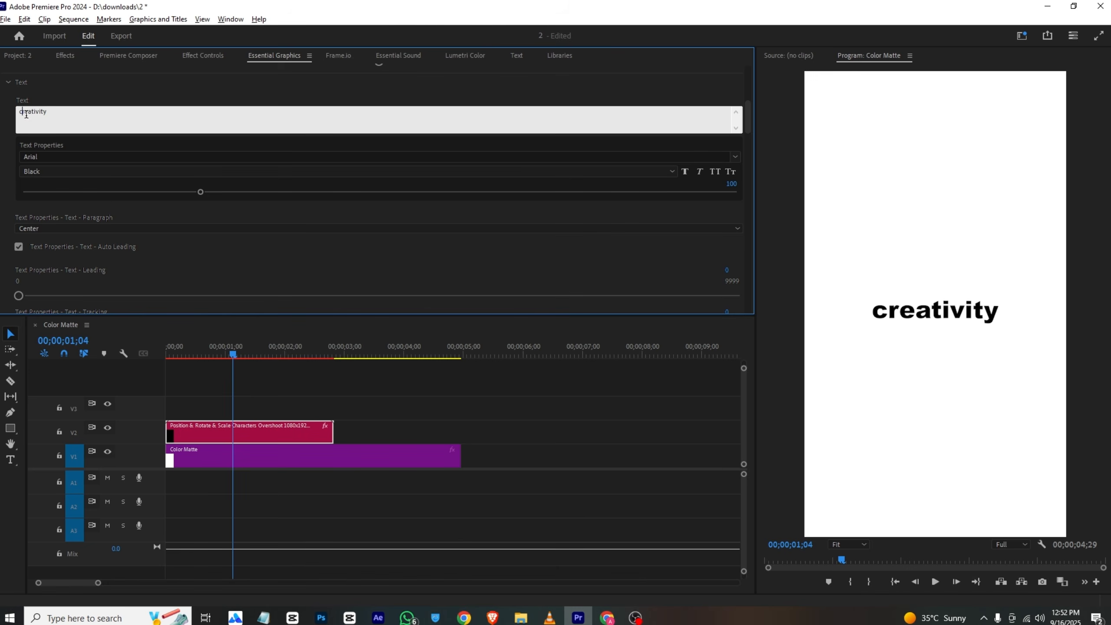
text(C)
click(71, 96)
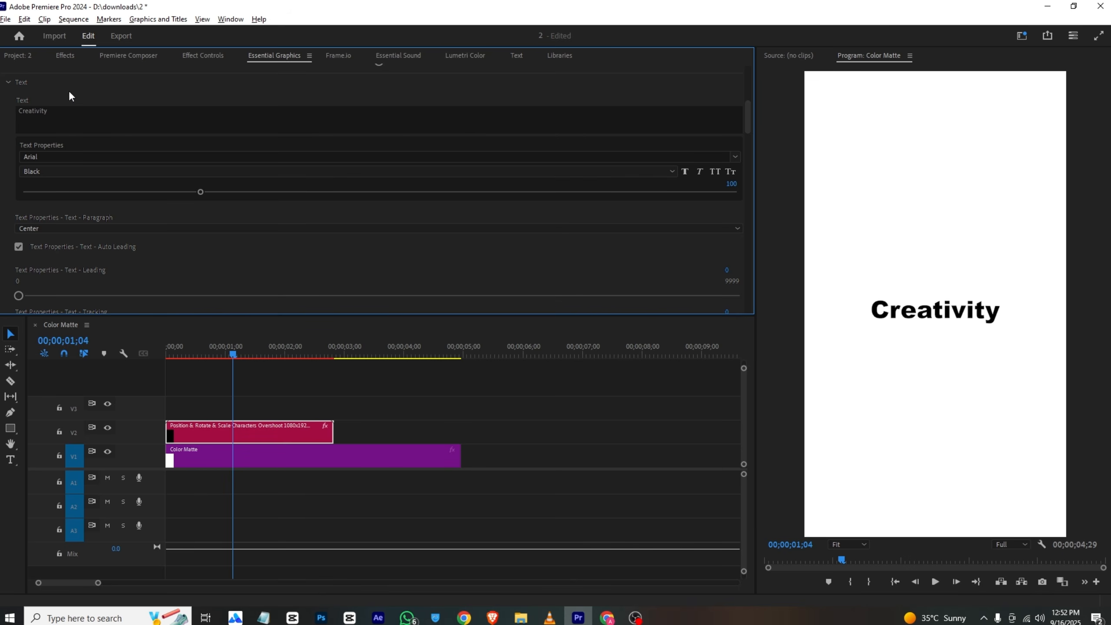
Scale the title clip to 171 and move it up to position 540, 637
click(202, 56)
drag(220, 139, 108, 127)
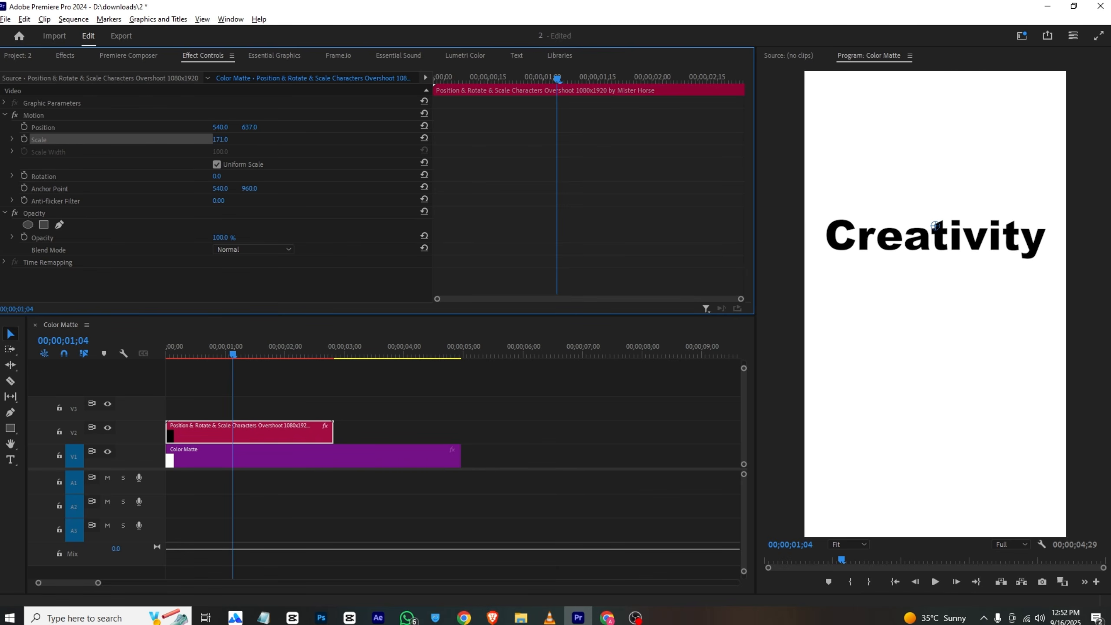
key(ctrl+s)
Keyframe the title's opacity from 0% at the start to 100% at 00;00;00;13, and preview the fade-in
click(27, 236)
drag(169, 357, 193, 351)
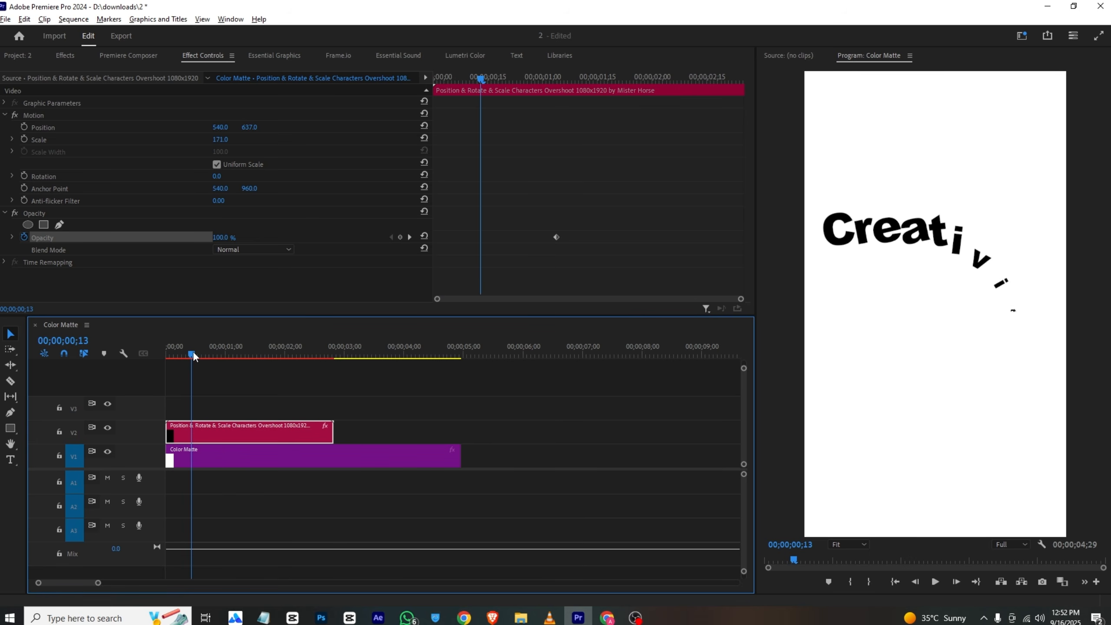
drag(556, 238, 481, 250)
key(Home)
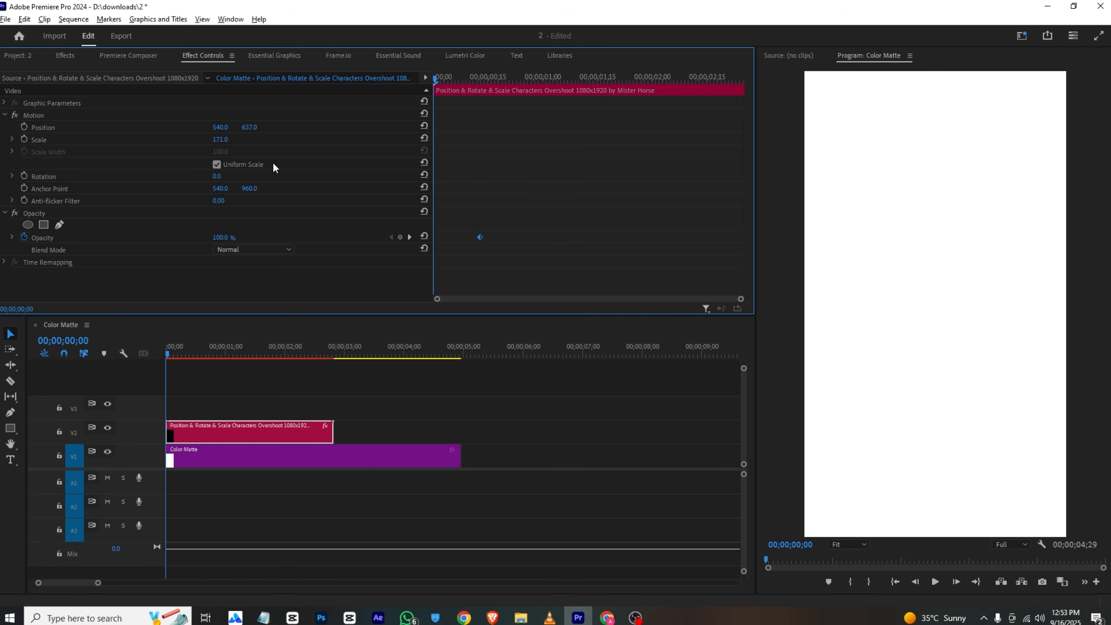
drag(224, 231, 223, 231)
key(space)
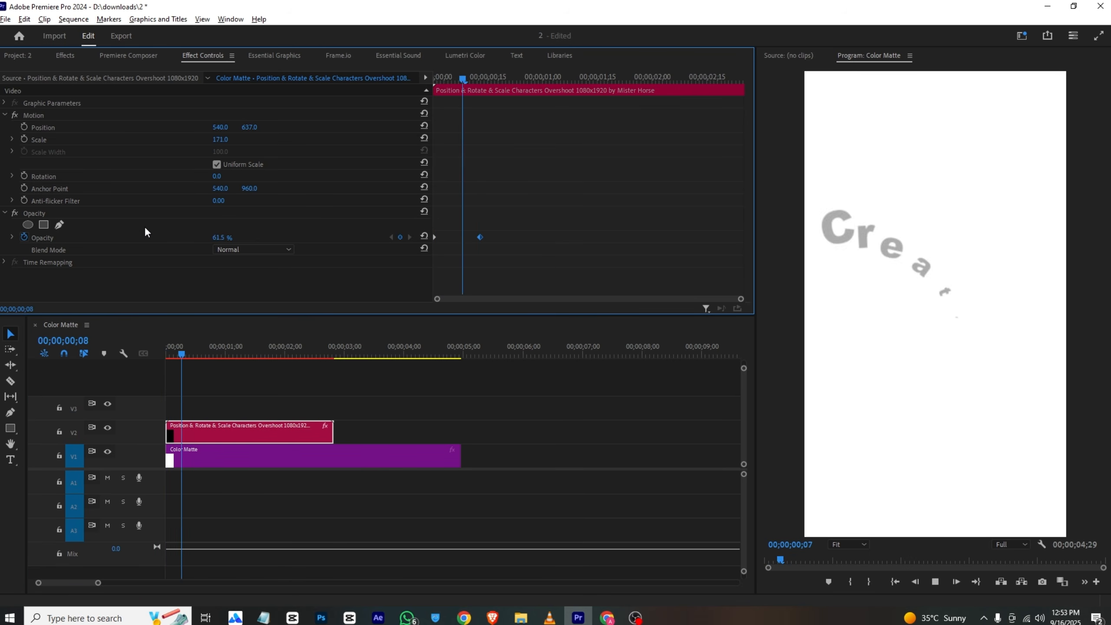
key(space)
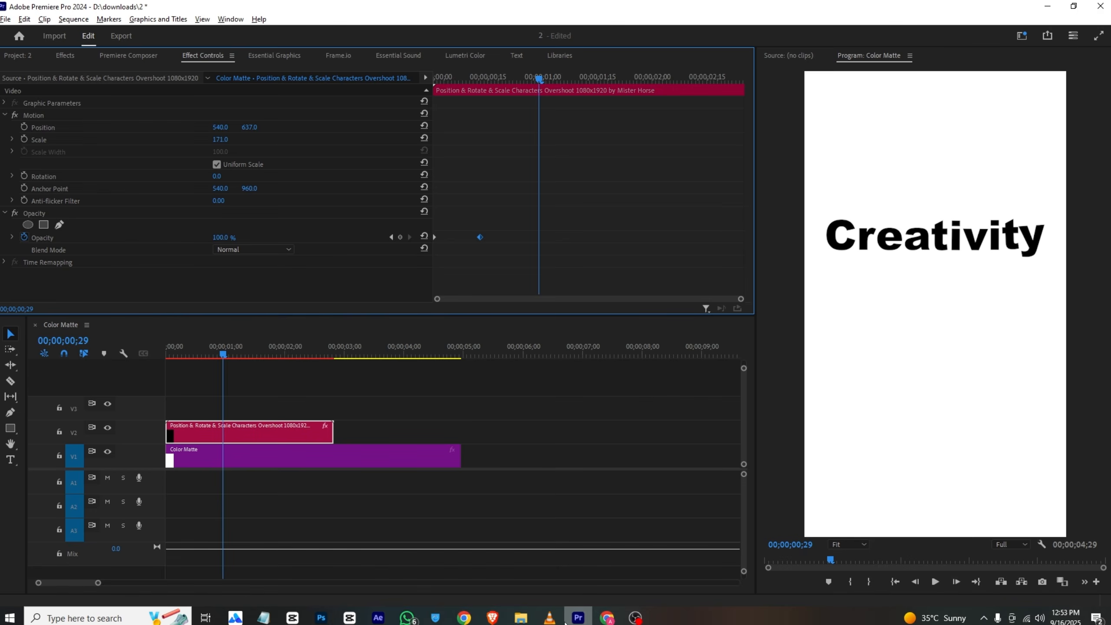
Play the VLC reference video muted to examine how the brain and words enter around 00:06, and return to Premiere Pro
click(549, 618)
key(space)
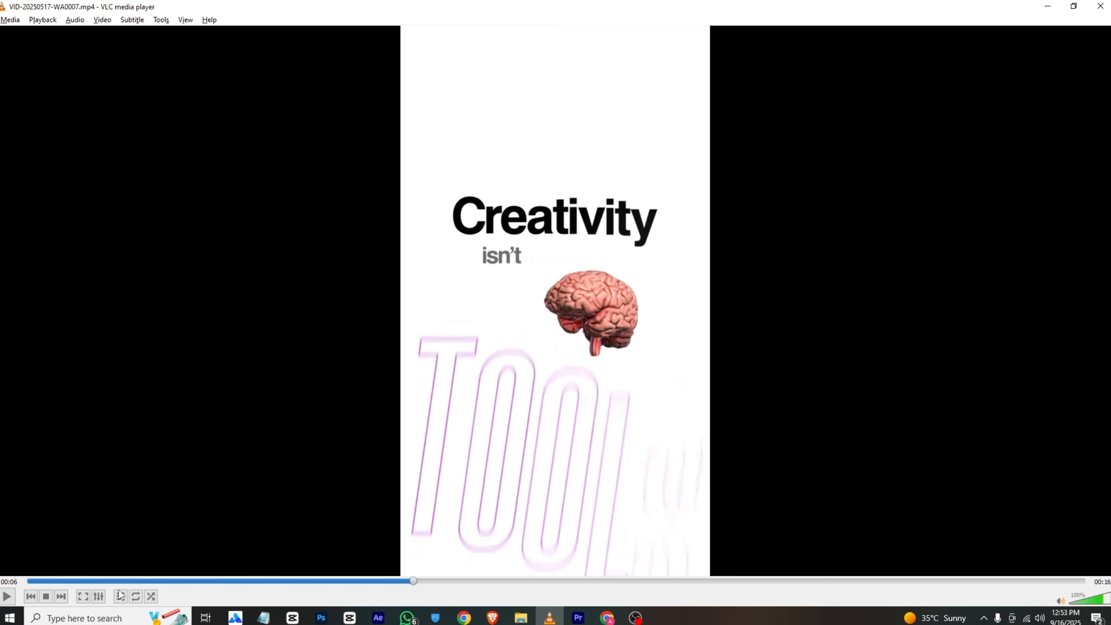
scroll(243, 464, down, 20)
key(space)
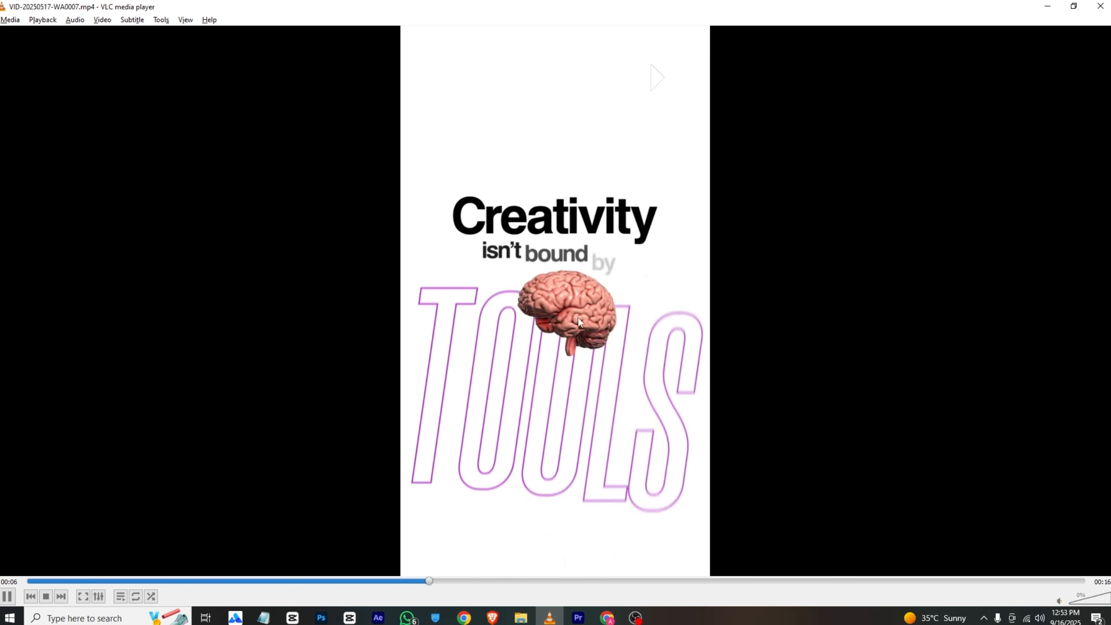
key(space)
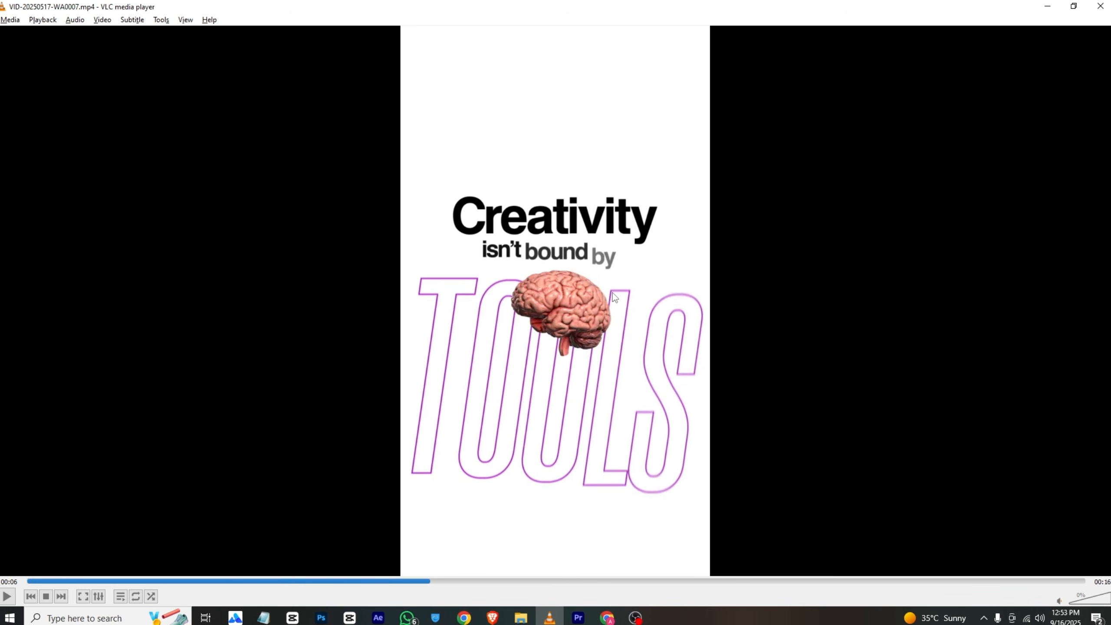
click(578, 617)
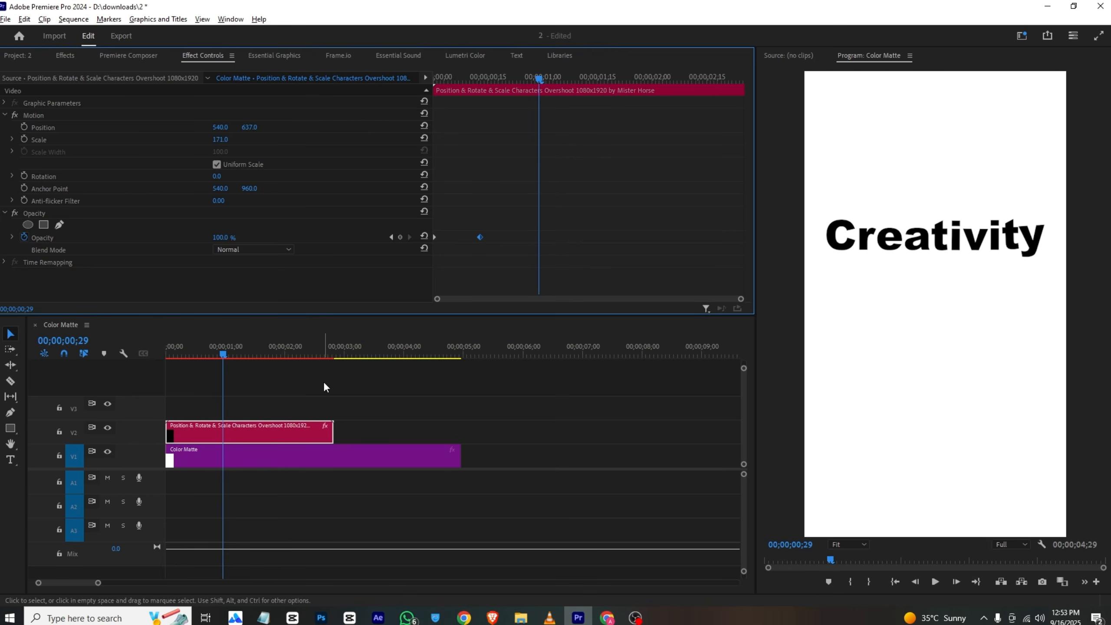
Place the brain green screen clip on V3 above the title, starting at about half a second
click(17, 56)
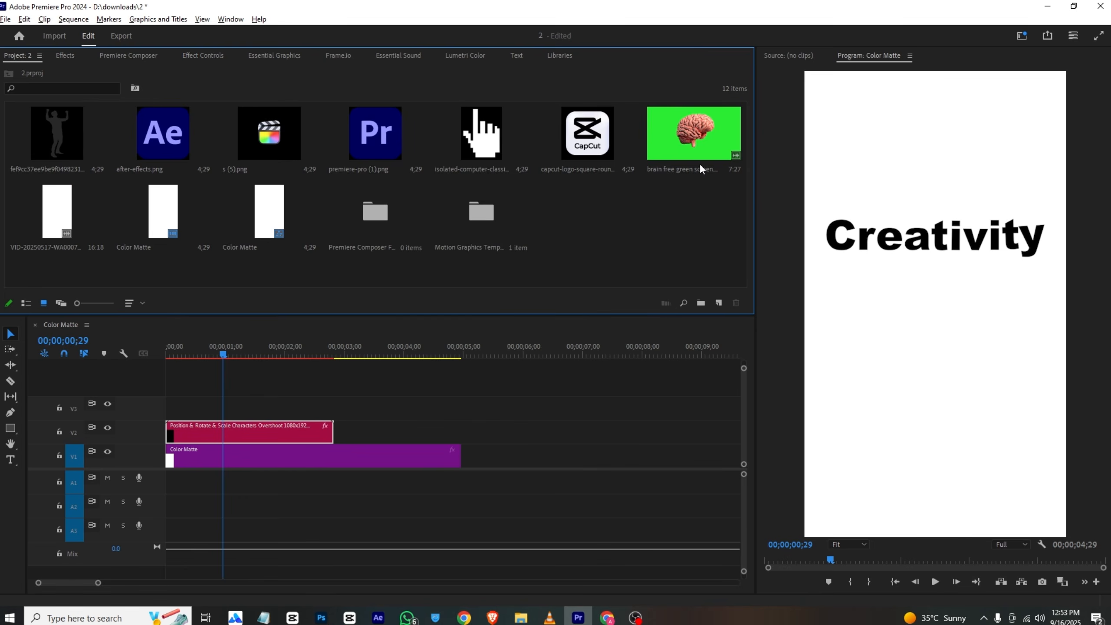
drag(701, 166, 226, 412)
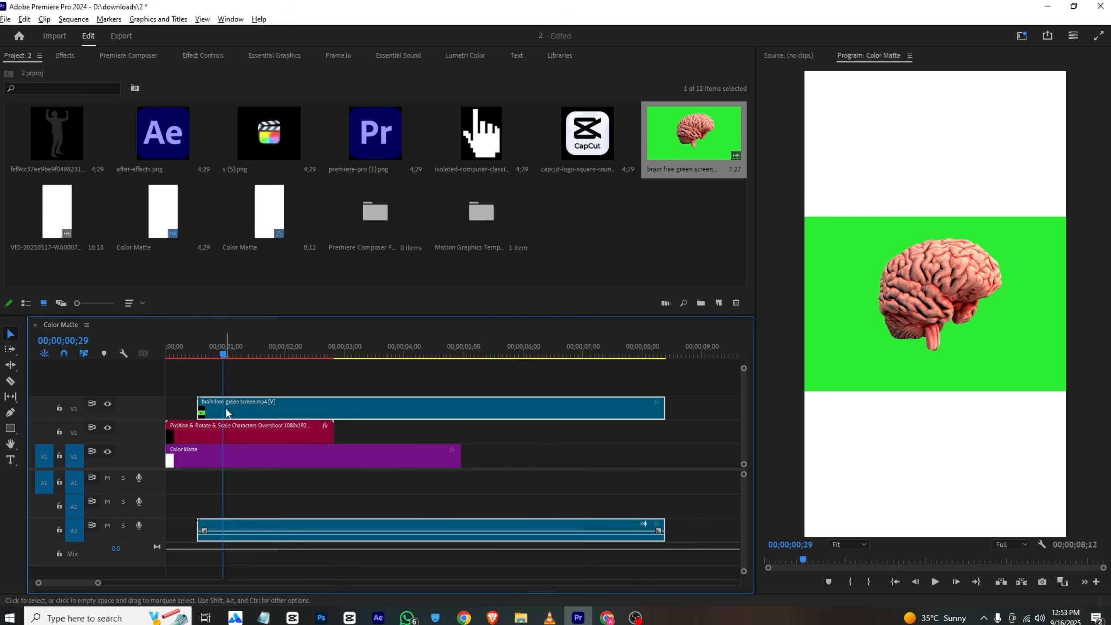
Unlink the brain clip's audio from its video and delete the audio from A3
right_click(225, 412)
click(258, 220)
click(347, 528)
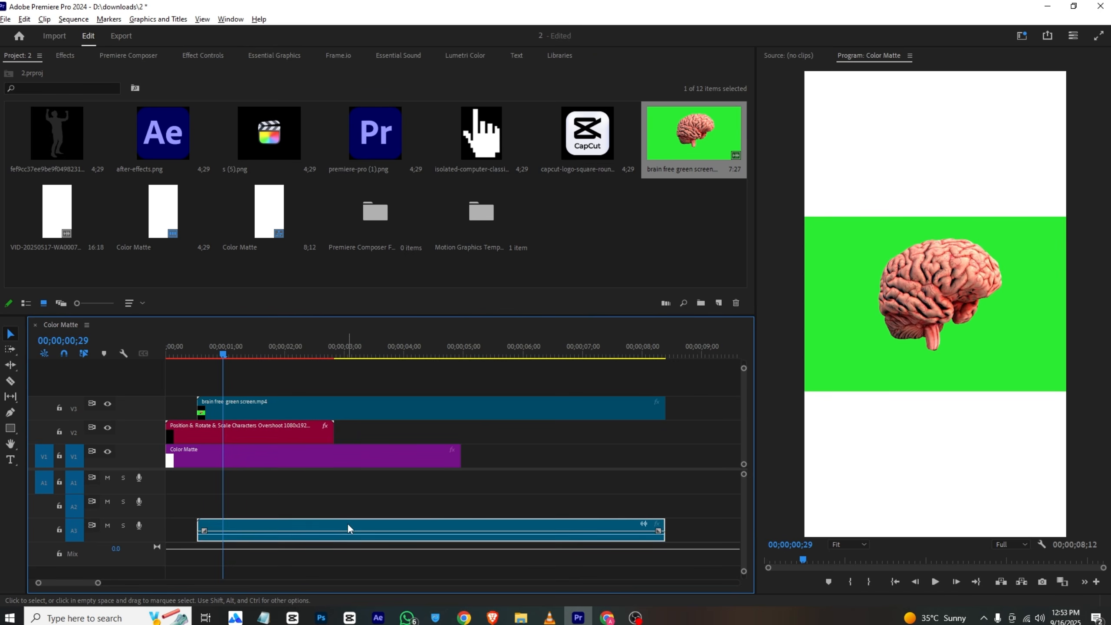
key(Delete)
Find the Ultra Key effect and apply it to the brain clip on V3
click(234, 399)
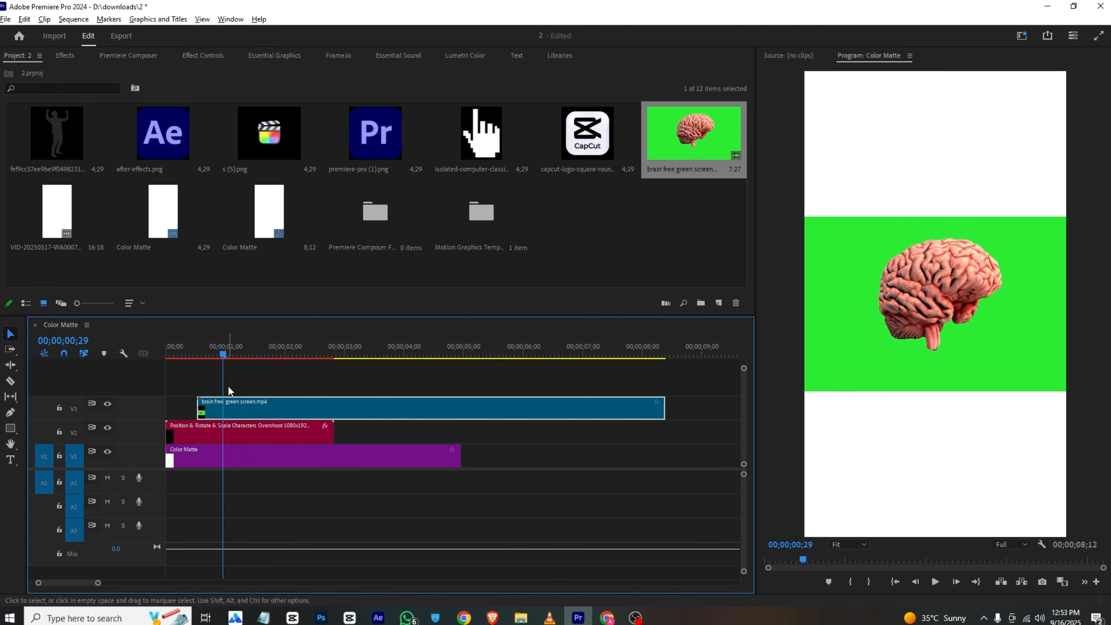
click(212, 56)
click(66, 55)
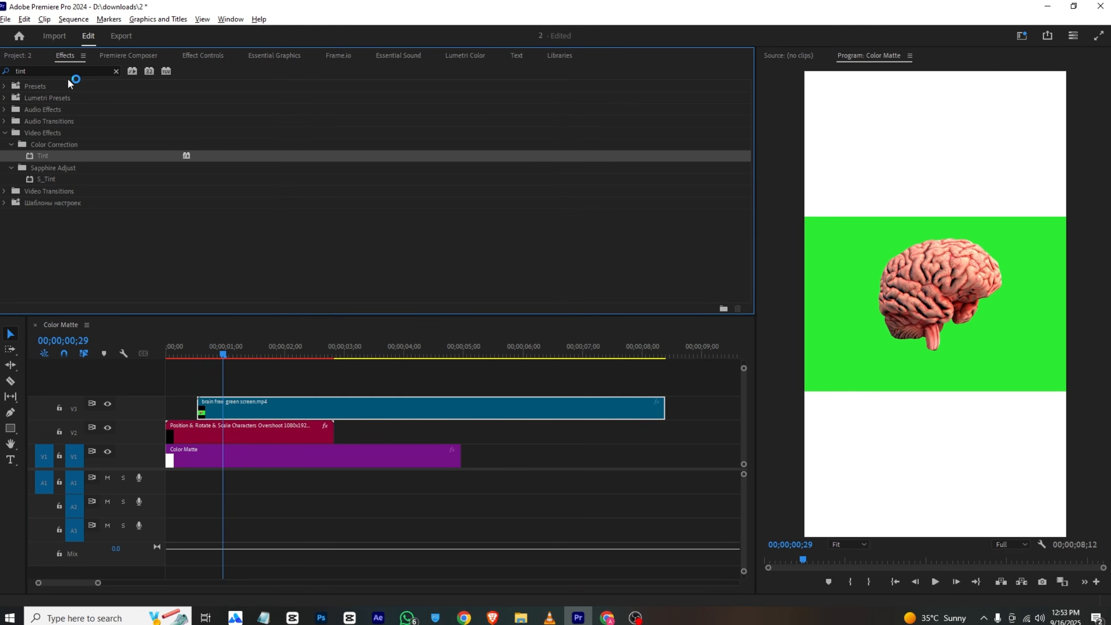
click(67, 75)
text(ultra)
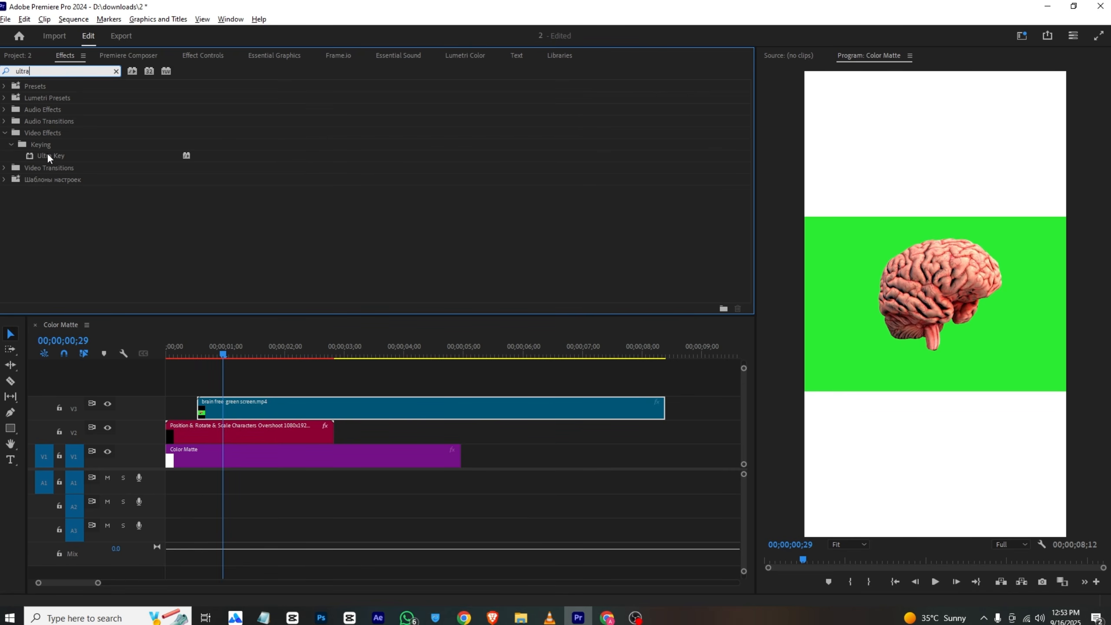
drag(48, 157, 248, 405)
Key out the brain clip's green background by sampling it as the Ultra Key color, and check the result along the clip
click(212, 56)
scroll(347, 255, down, 3)
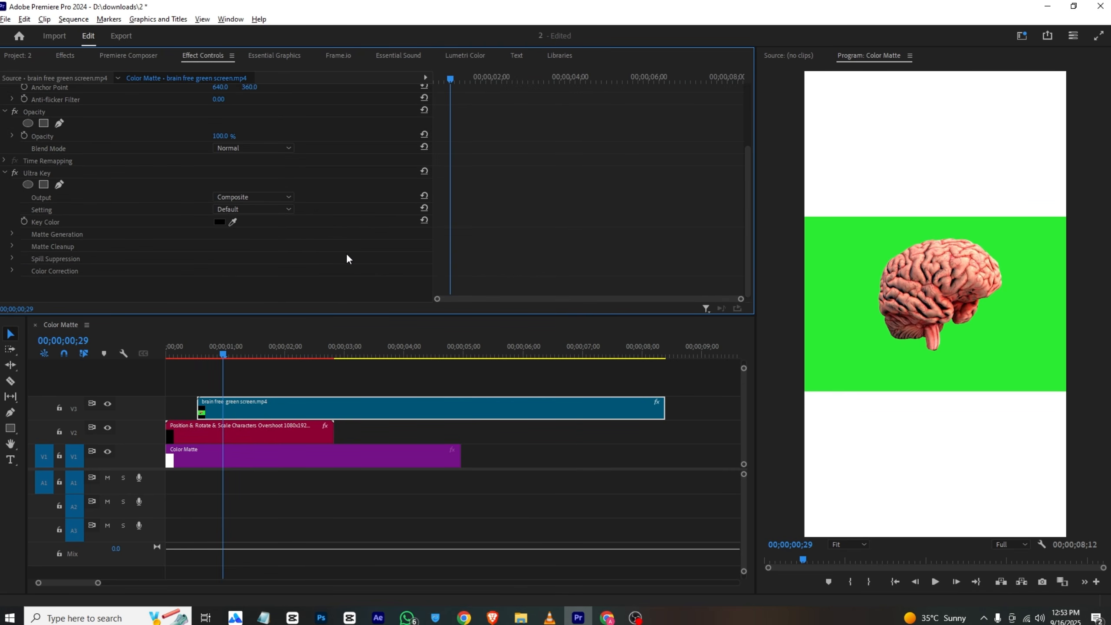
click(233, 222)
click(856, 228)
drag(190, 347, 517, 353)
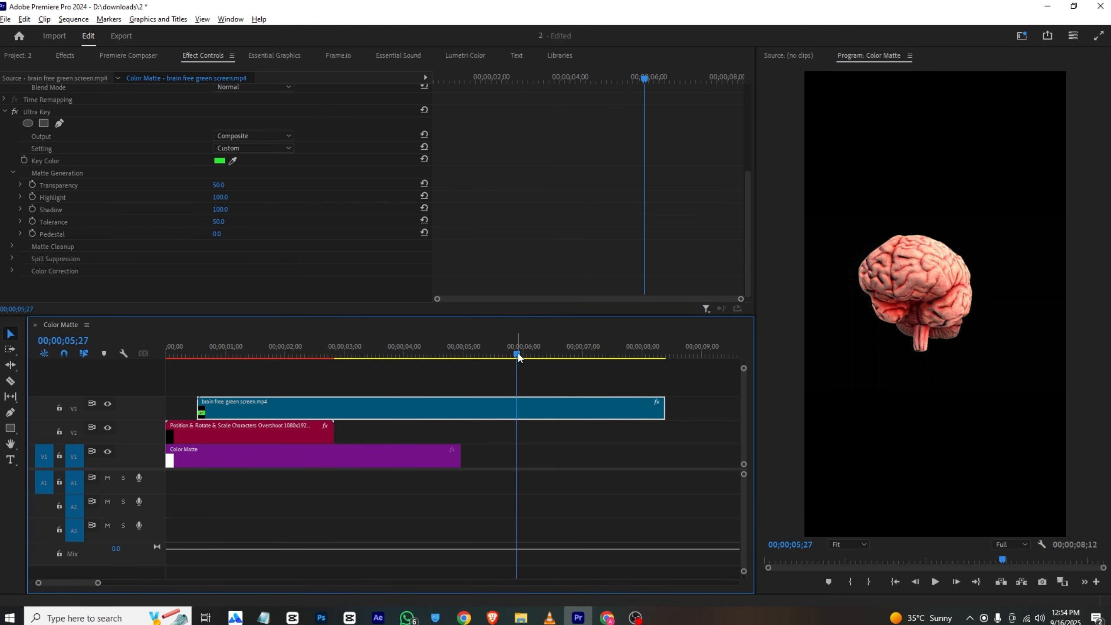
Set the brain clip's speed to 200% with Optical Flow time interpolation, and preview the rotation
key(ctrl+r)
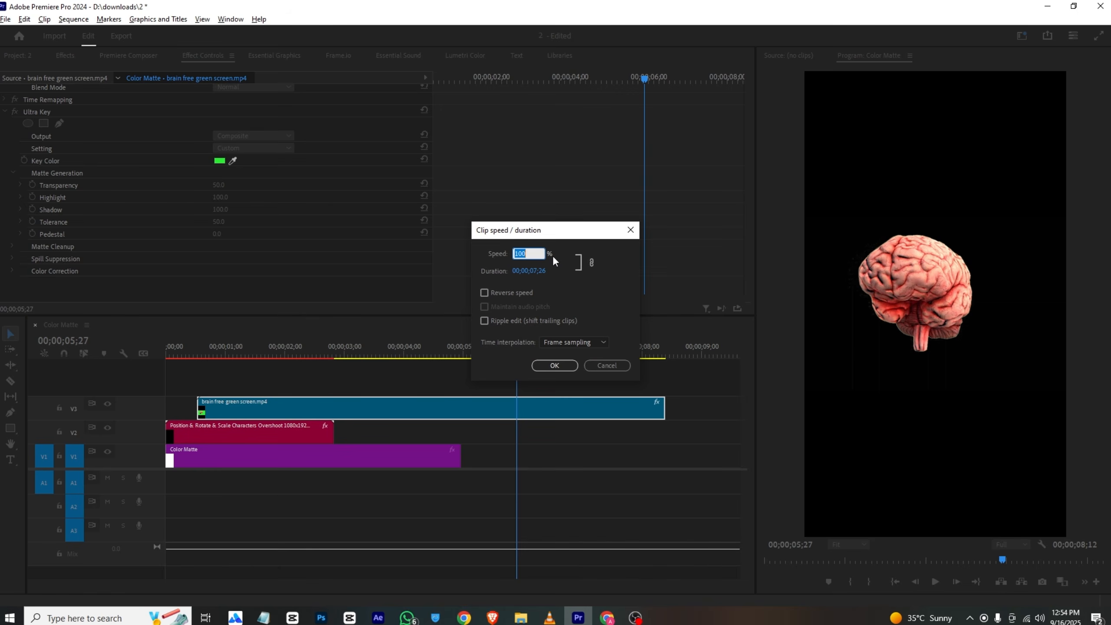
text(200)
click(567, 343)
click(570, 379)
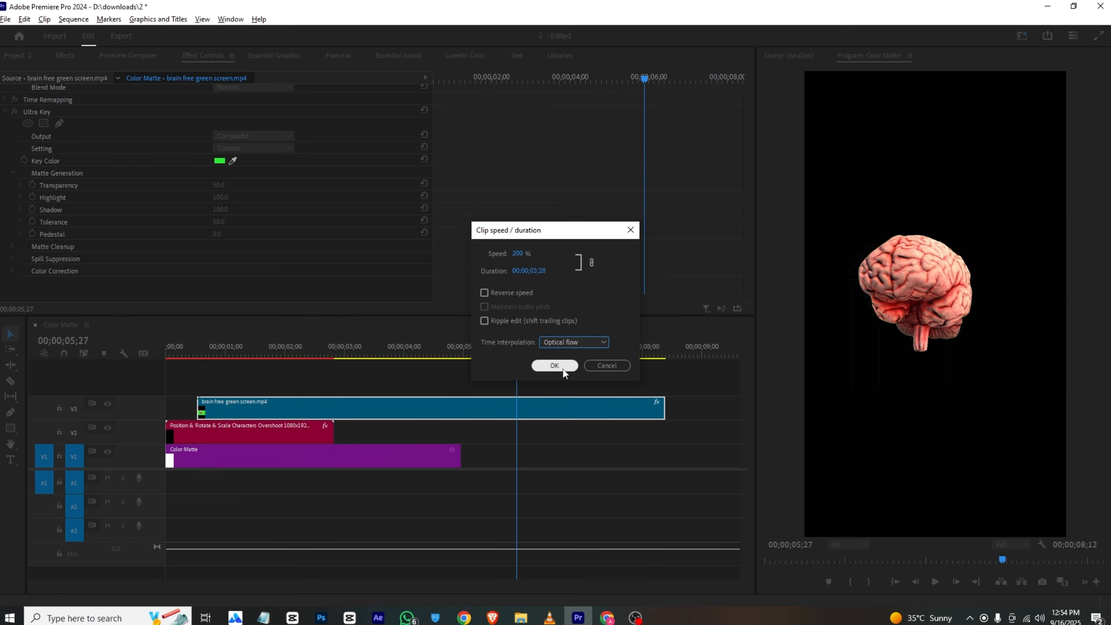
click(554, 365)
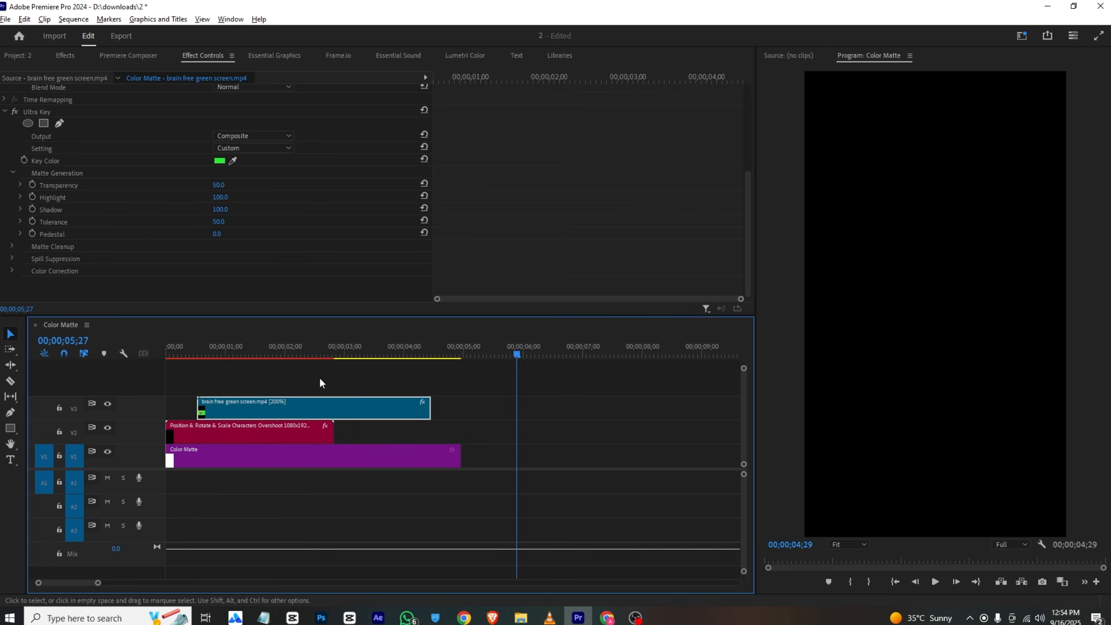
click(201, 345)
key(space)
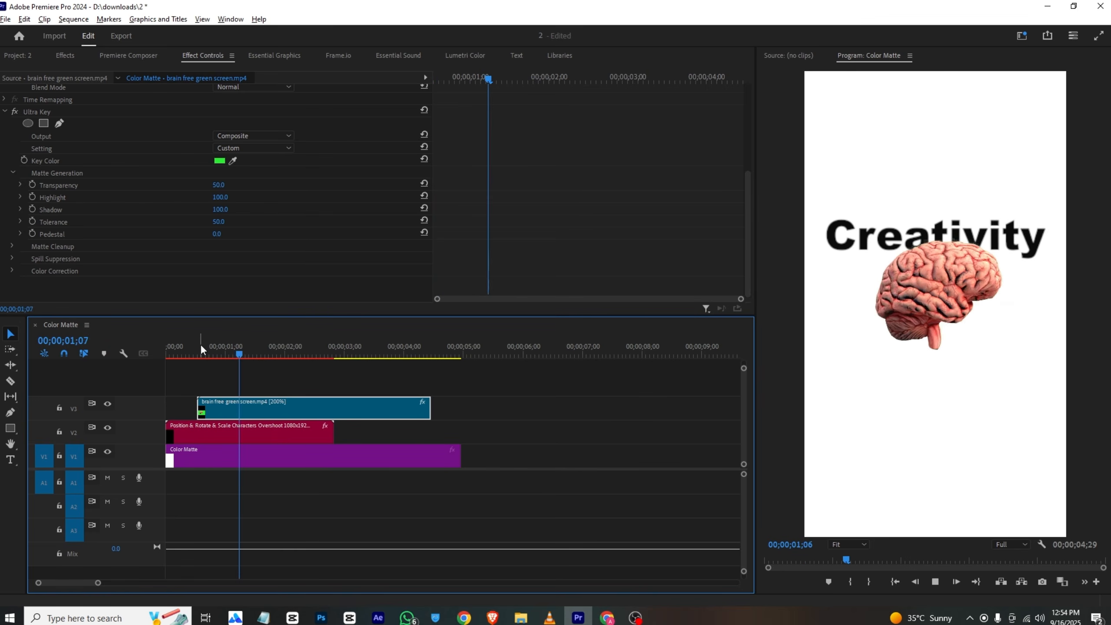
key(space)
Try a brain clip speed of 250%, and settle on 300%
key(ctrl+r)
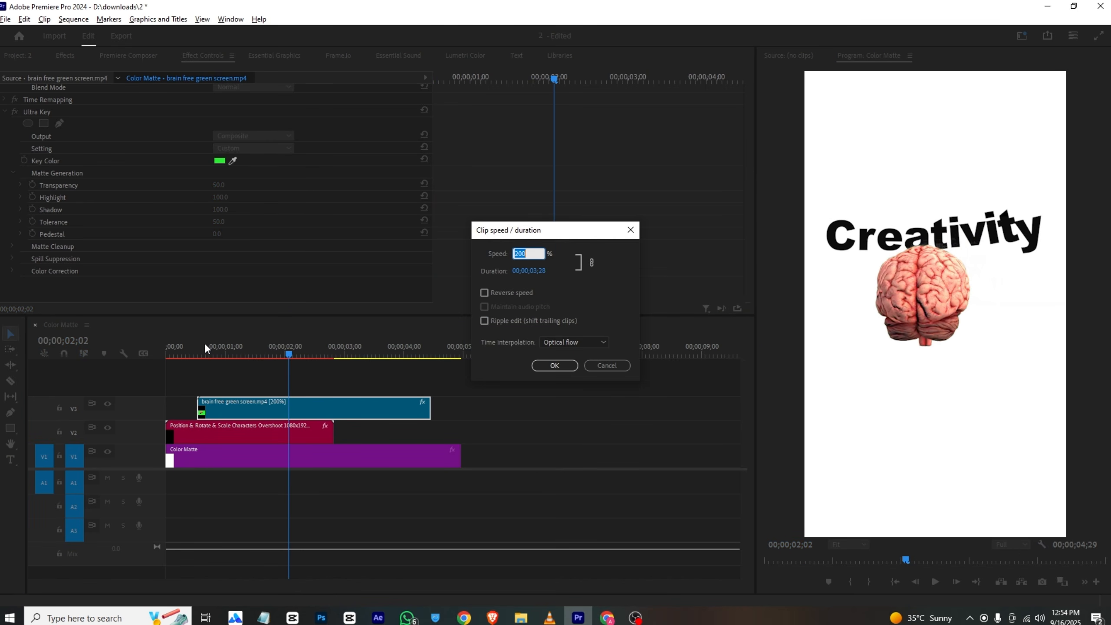
text(250)
key(Return)
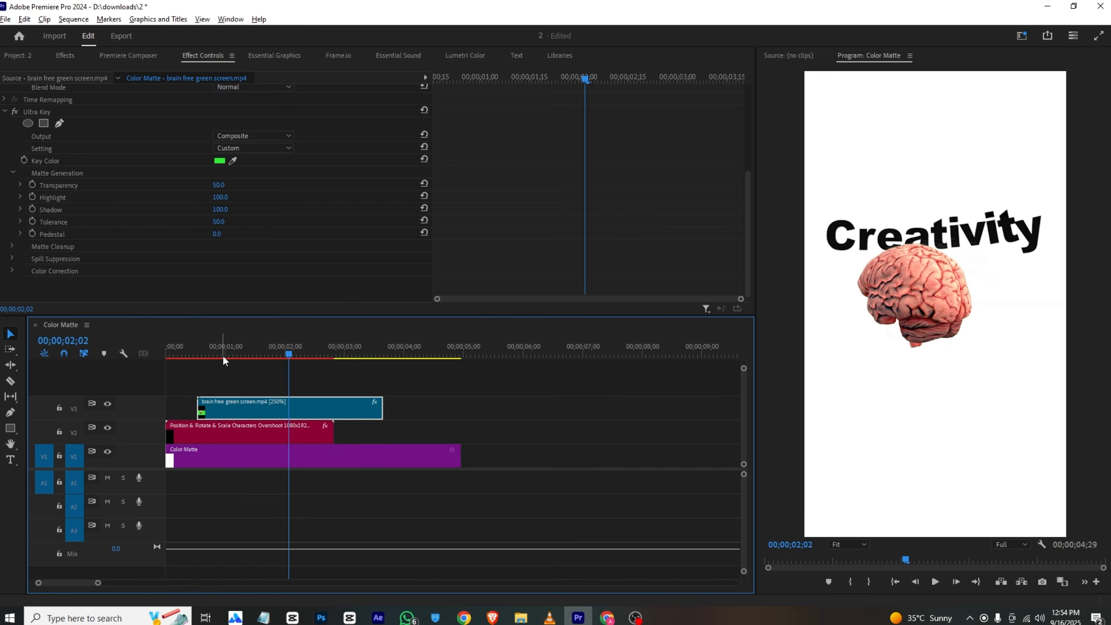
key(ctrl+r)
text(300)
key(Return)
click(269, 354)
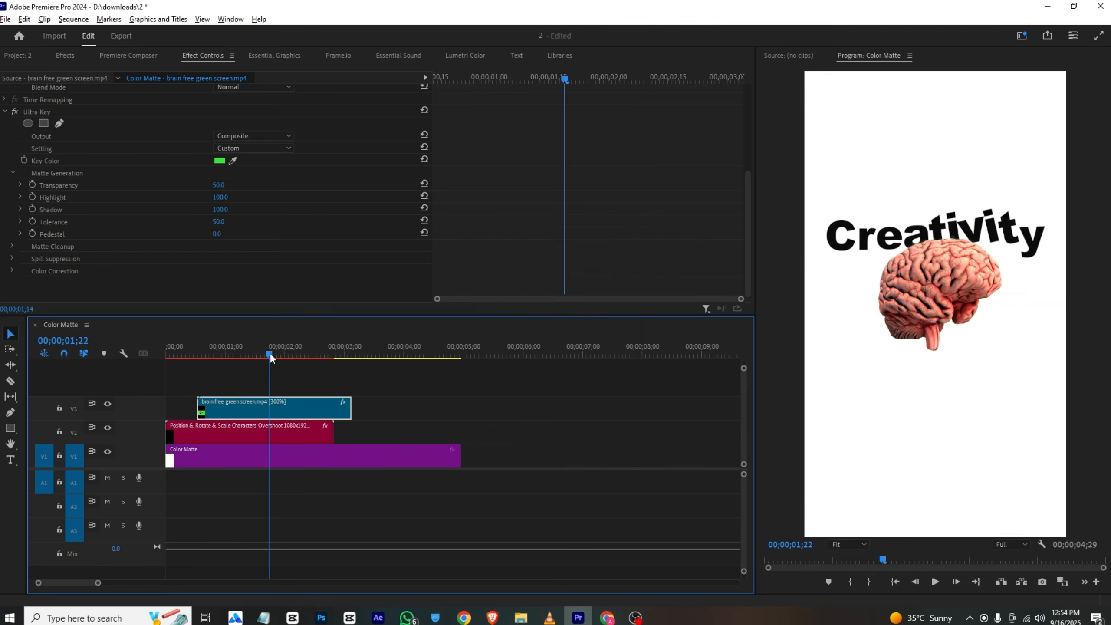
Keyframe the brain's position to slide in from beyond the frame's right edge at 00;00;00;16 to 540, 960 at 00;00;01;21
drag(270, 354, 198, 356)
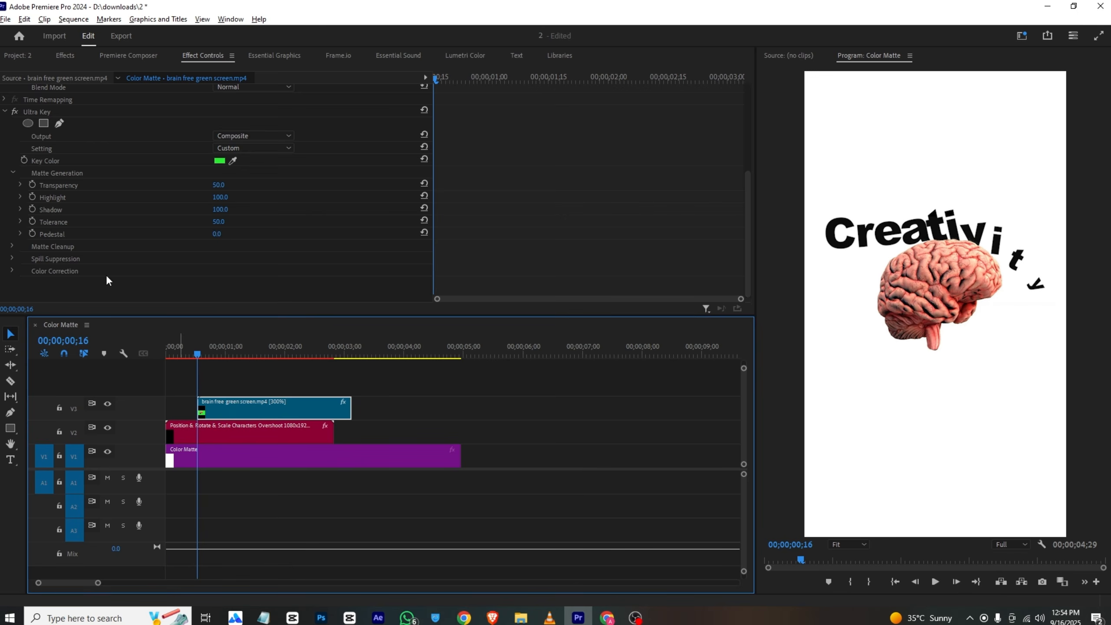
scroll(106, 275, up, 5)
click(24, 115)
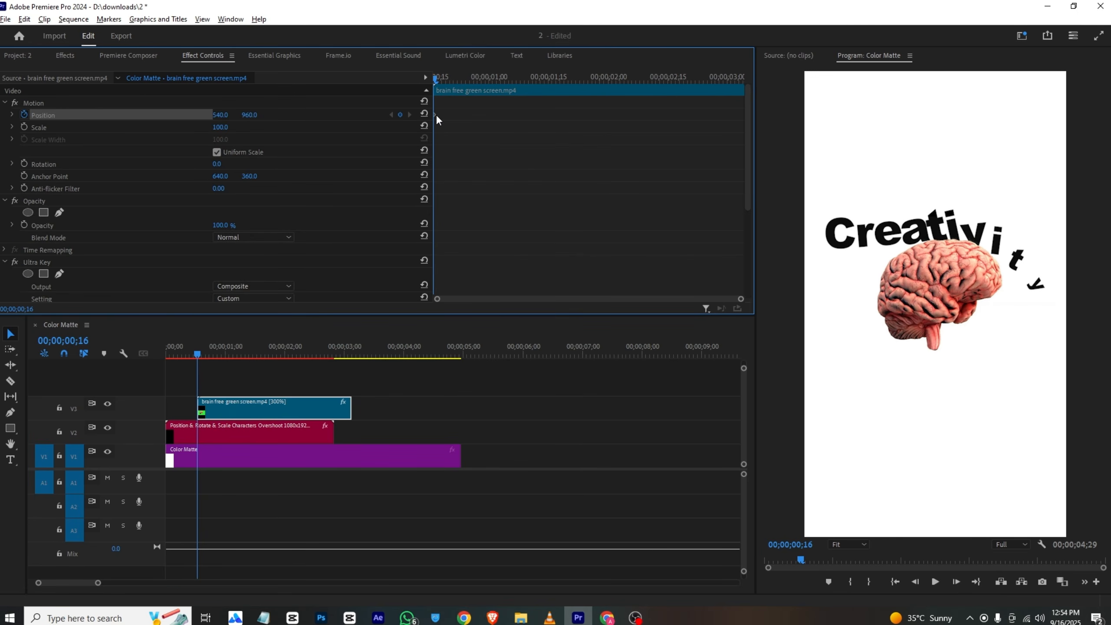
drag(436, 114, 571, 131)
drag(220, 115, 874, 114)
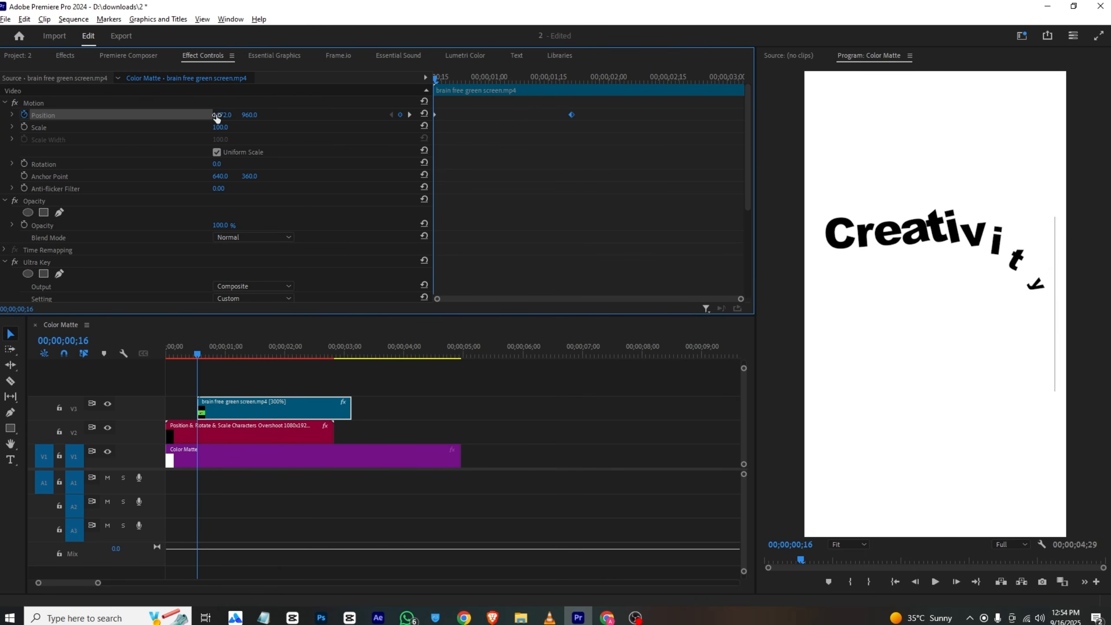
Save the project, preview the slide-in, and shift the brain slightly right at the 00;00;01;21 position keyframe
key(ctrl+s)
key(space)
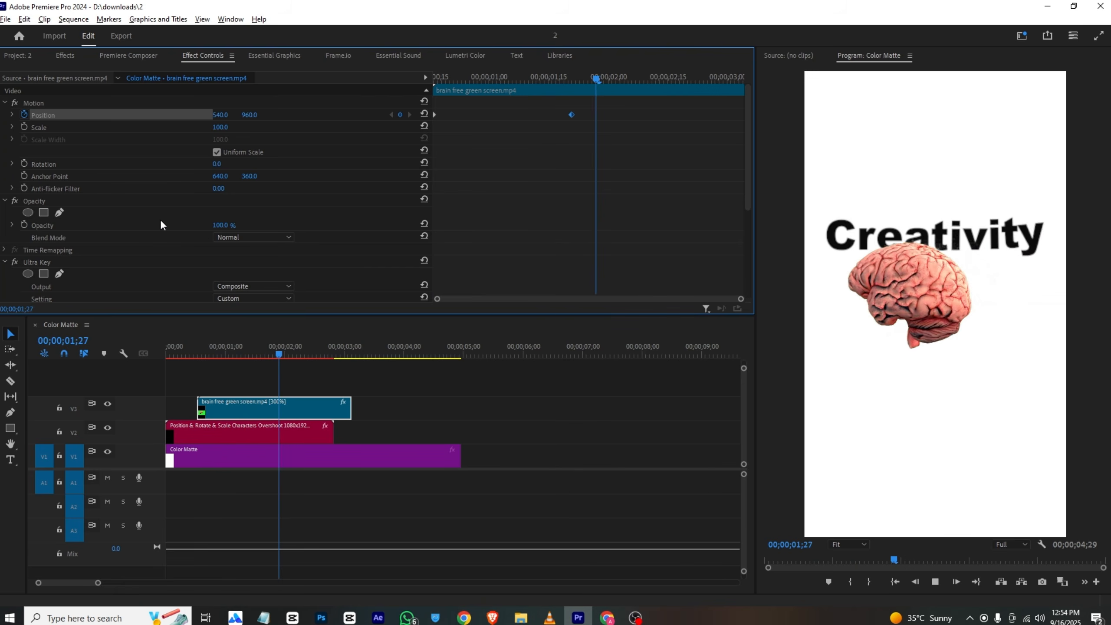
key(space)
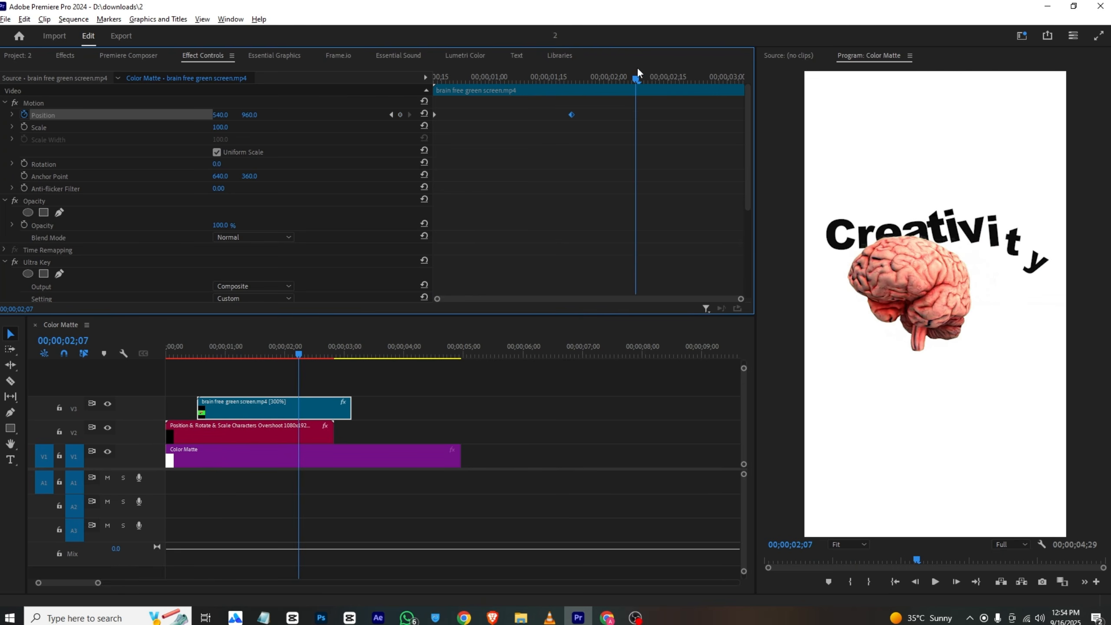
drag(637, 70, 575, 82)
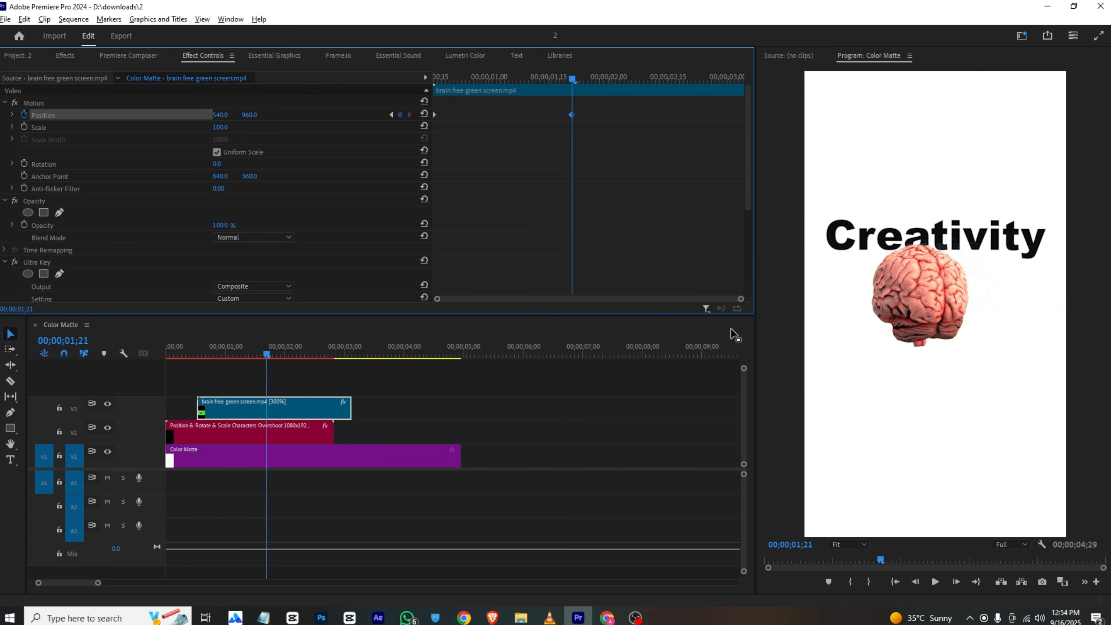
drag(224, 118, 271, 116)
Set Ultra Key matte generation to transparency 53, highlight 0, shadow 6, tolerance 99 and pedestal 100, save, and check the animation
scroll(151, 204, down, 6)
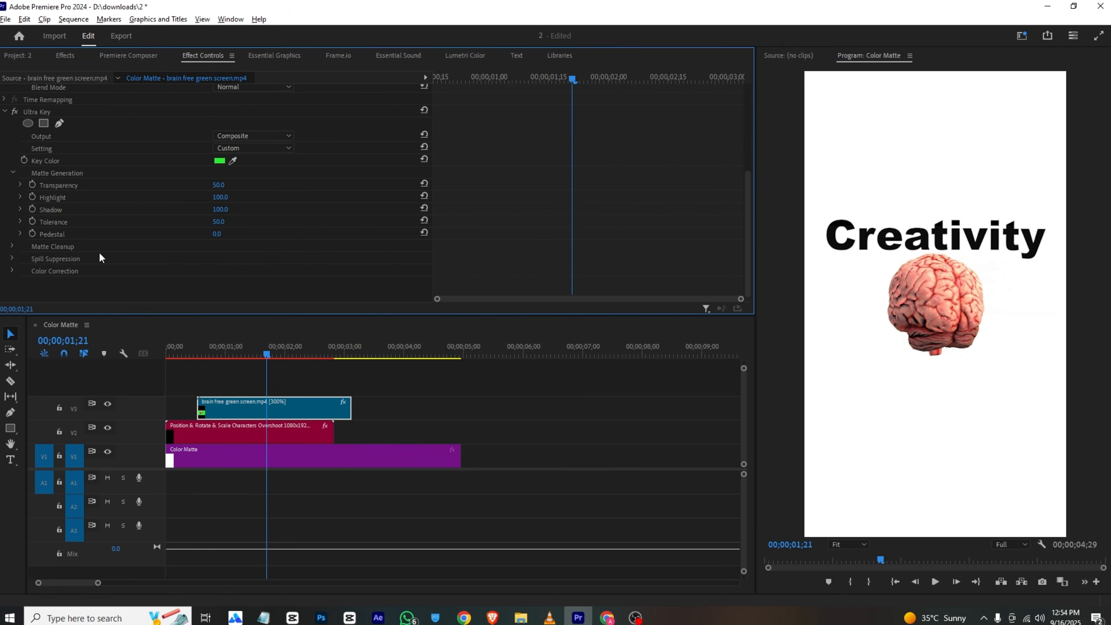
drag(223, 187, 226, 186)
drag(235, 350, 228, 354)
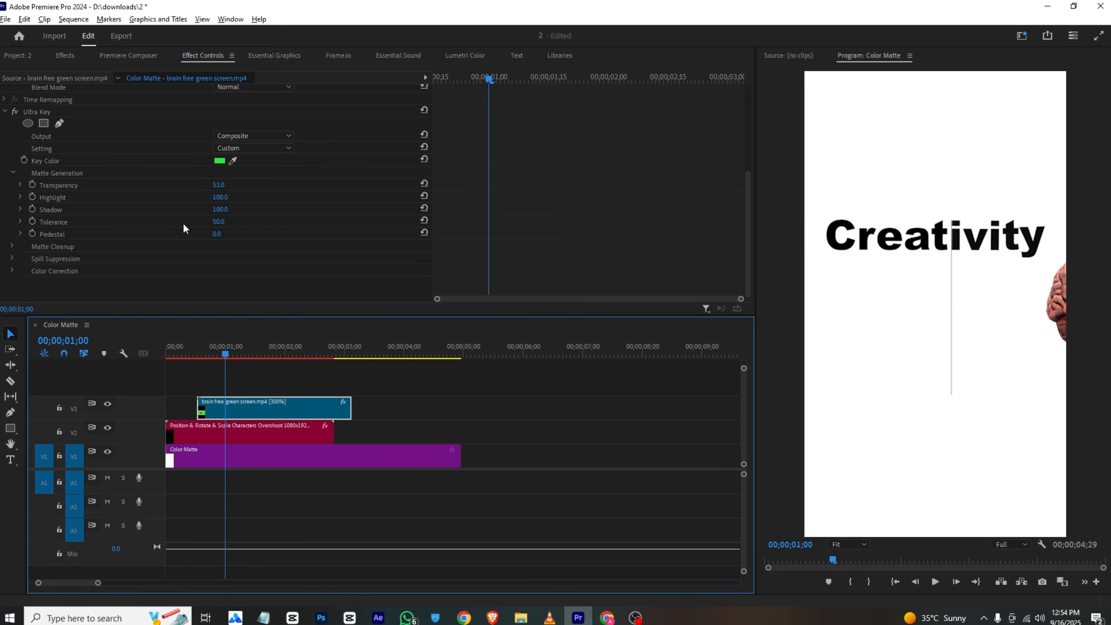
drag(221, 198, 206, 198)
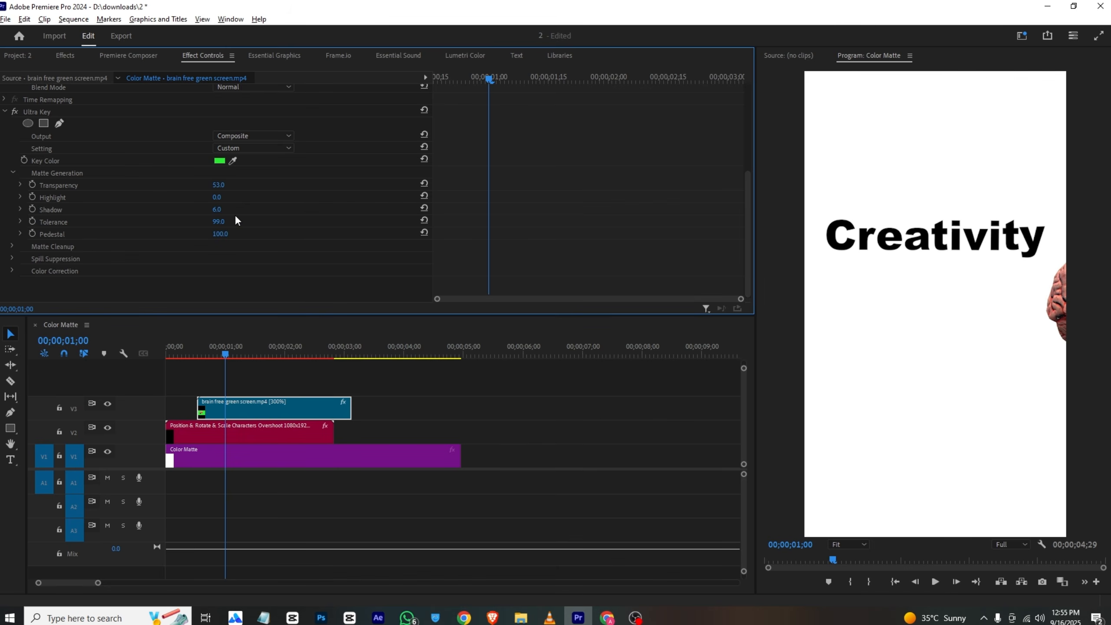
key(ctrl+s)
click(238, 351)
drag(238, 350, 309, 351)
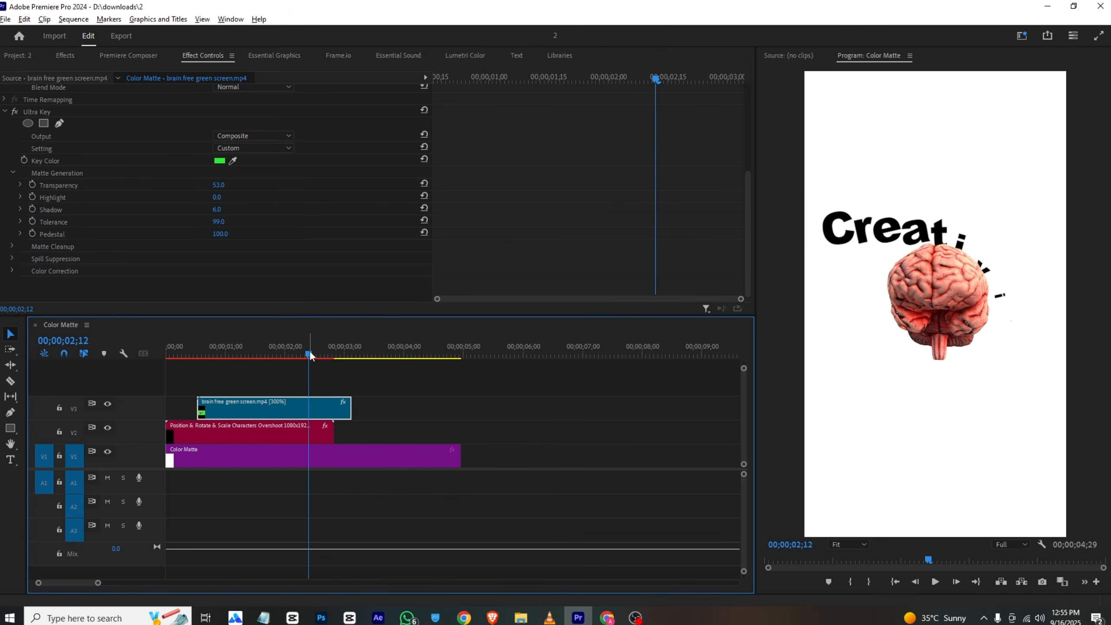
Check the text layout in the VLC reference, and add the text "tools" below the brain at 00;00;02;05 in Premiere Pro
click(549, 617)
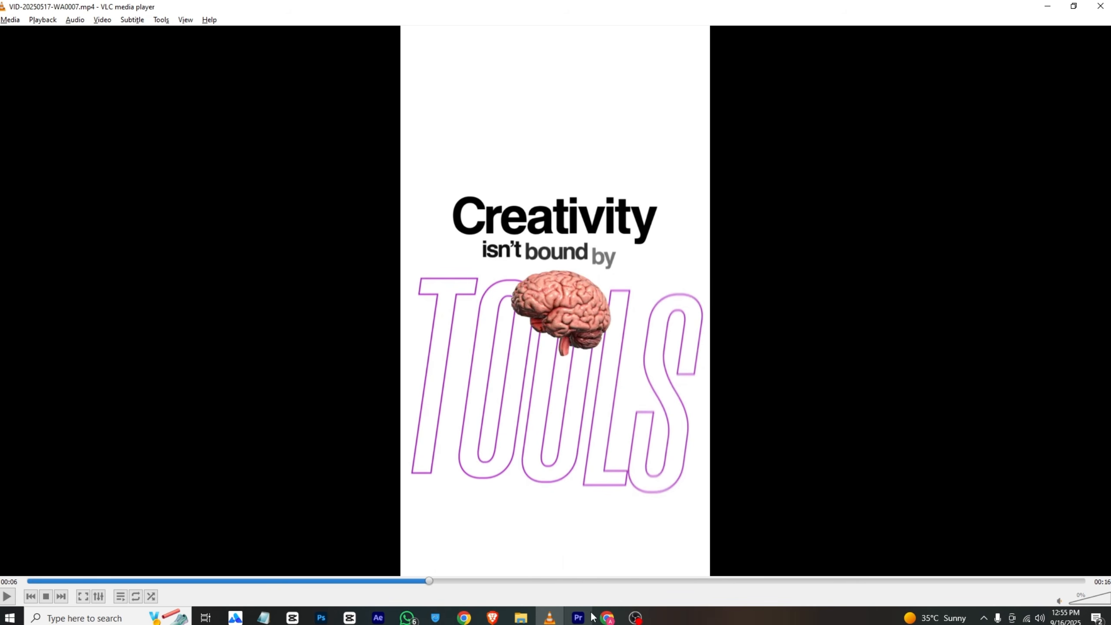
click(578, 618)
drag(304, 350, 294, 351)
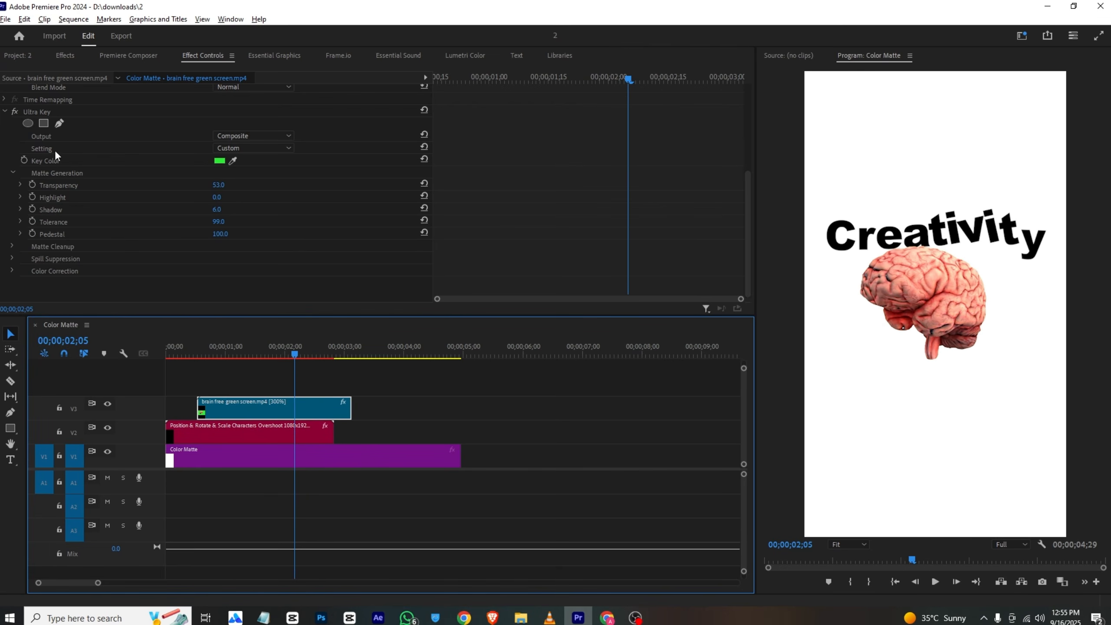
click(11, 461)
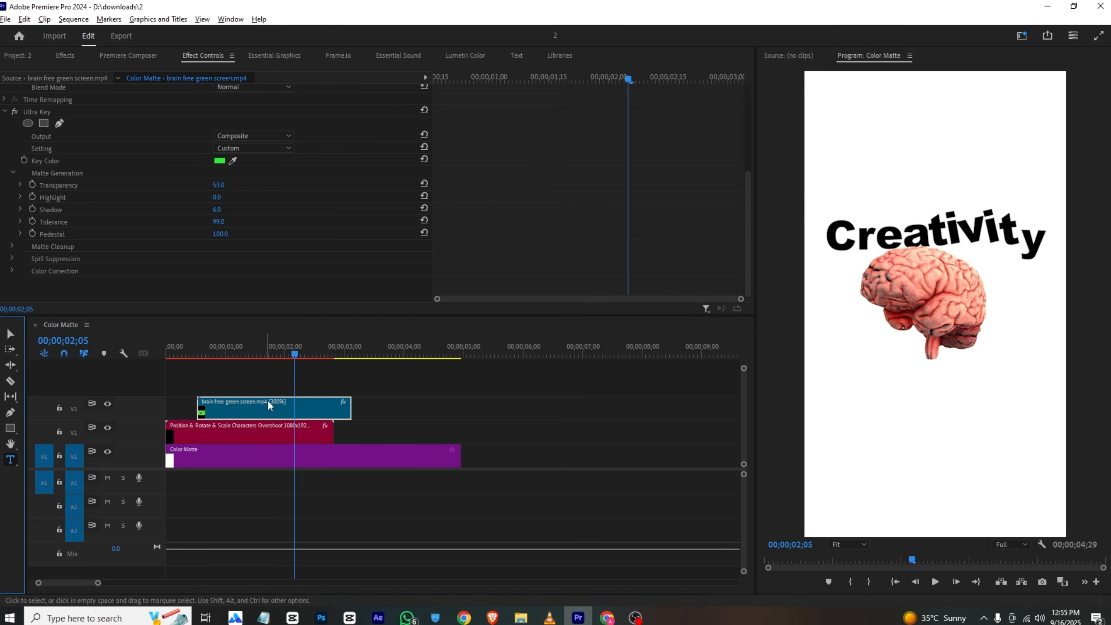
click(857, 392)
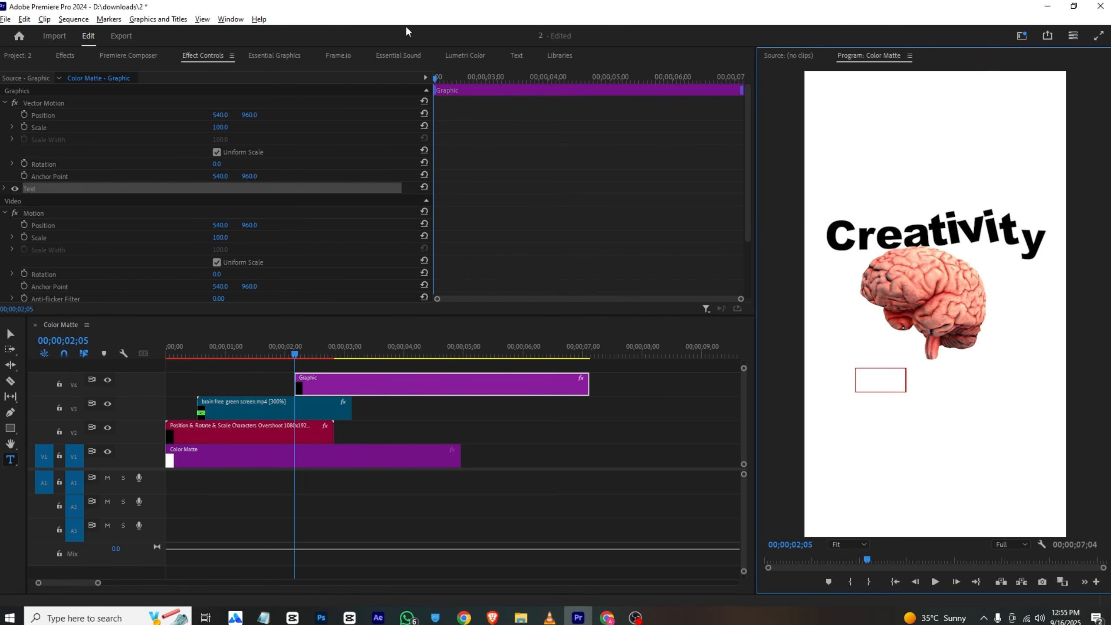
Try to fill the "tools" text with the purple sampled from its timeline clip
click(269, 62)
scroll(109, 164, down, 5)
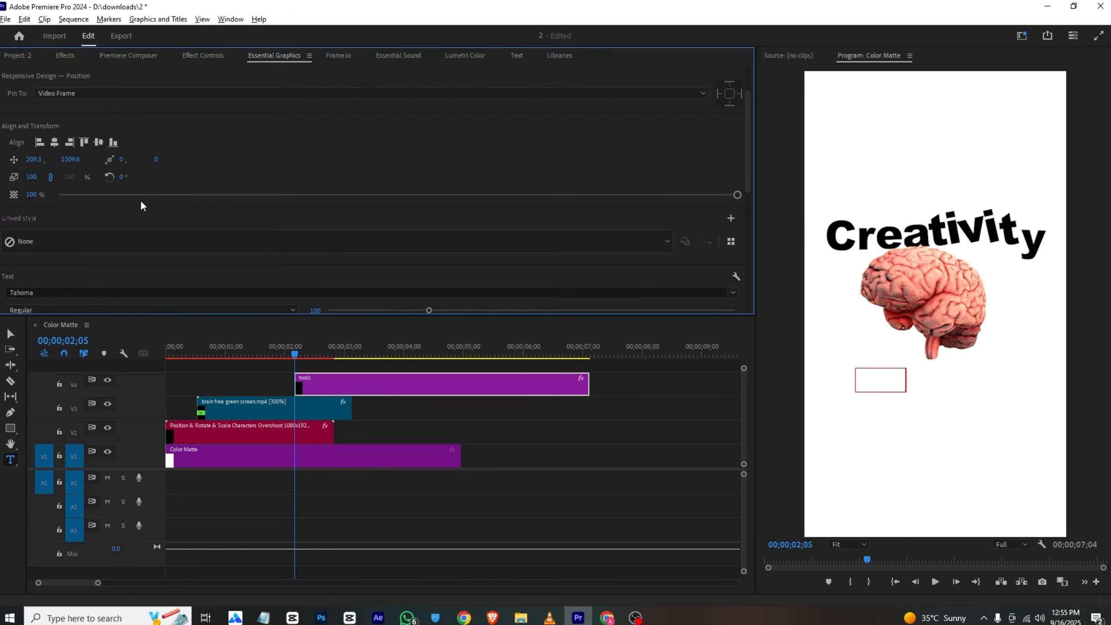
click(45, 238)
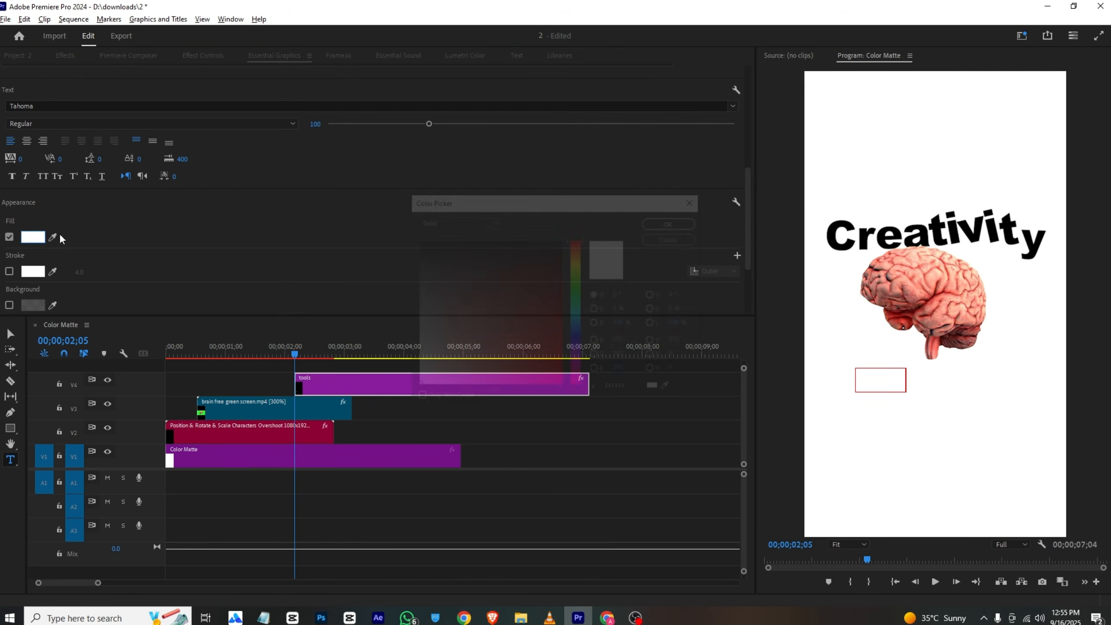
click(670, 389)
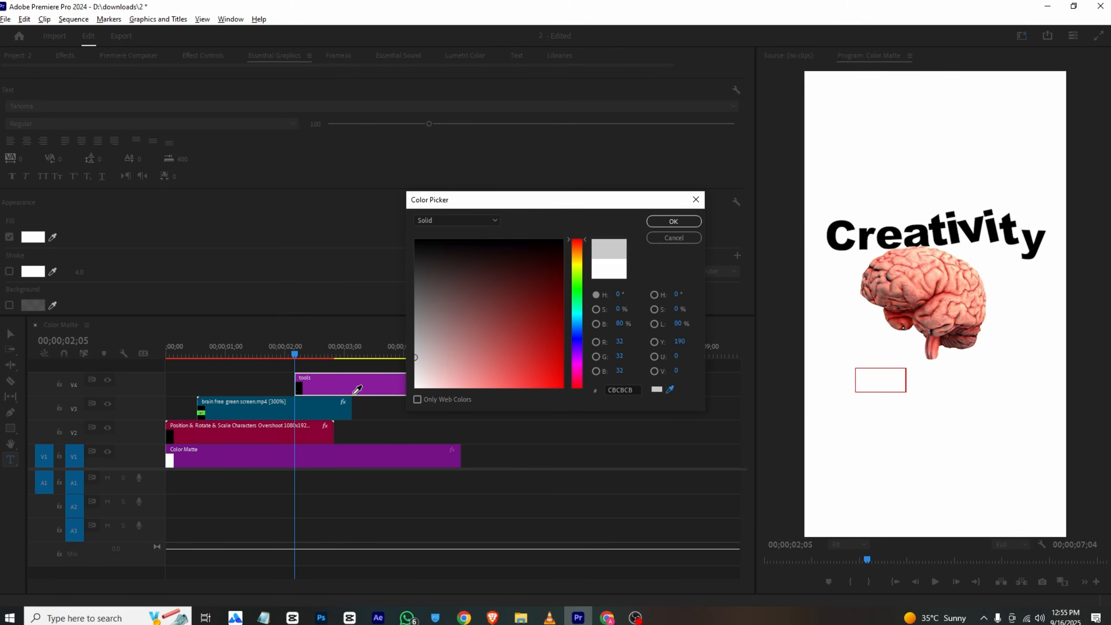
click(359, 382)
key(Return)
Try to change the "tools" text's font to Arial Black
scroll(55, 174, up, 3)
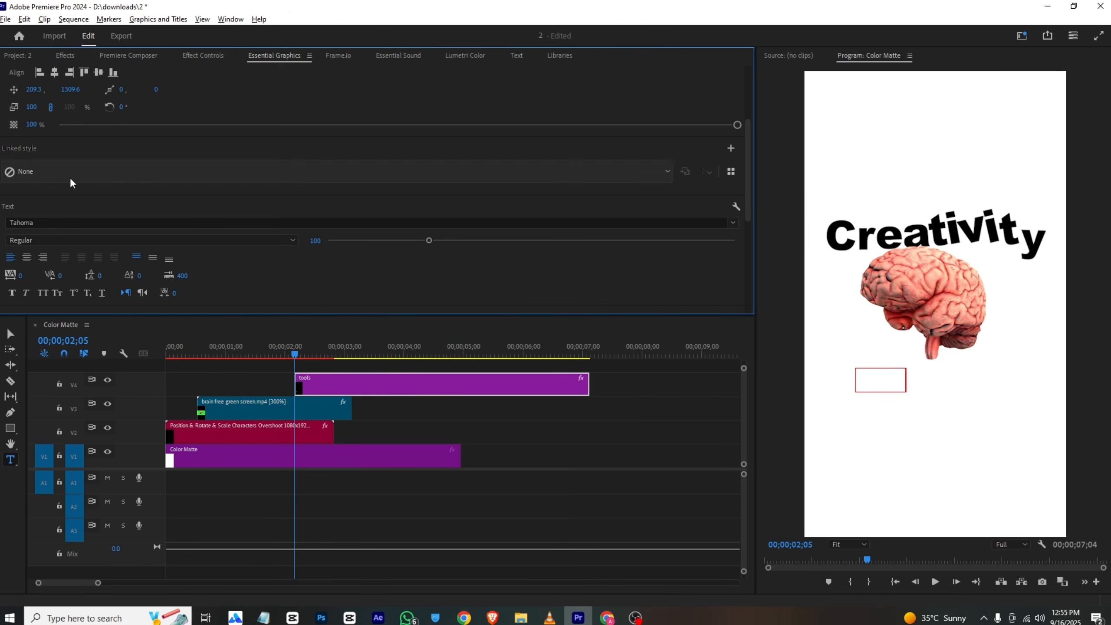
click(72, 223)
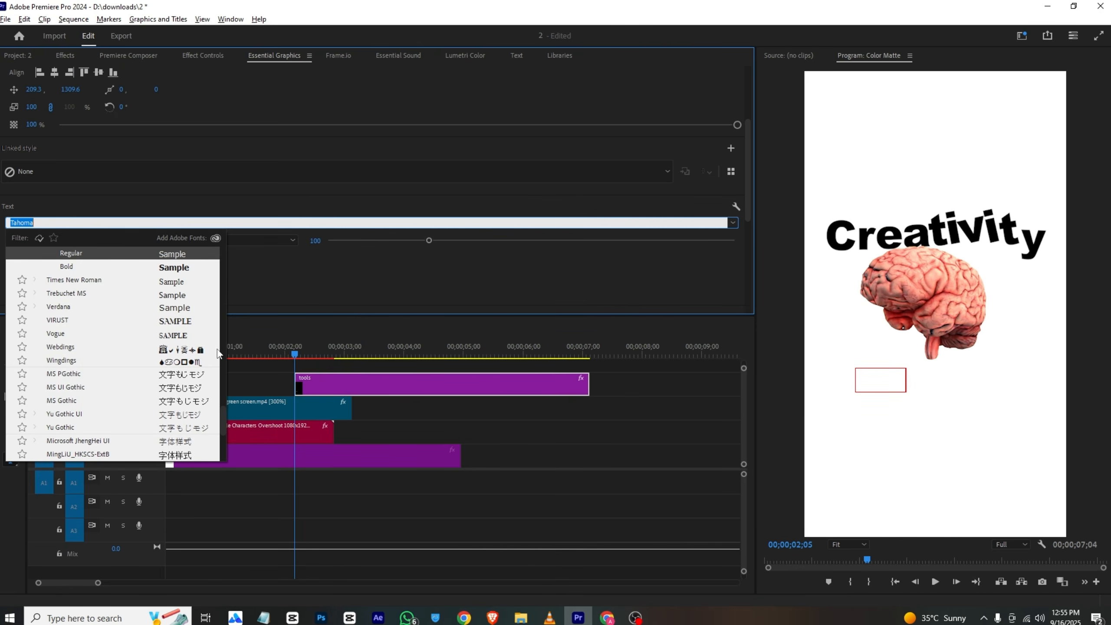
drag(225, 419, 242, 287)
scroll(173, 334, up, 2)
click(171, 341)
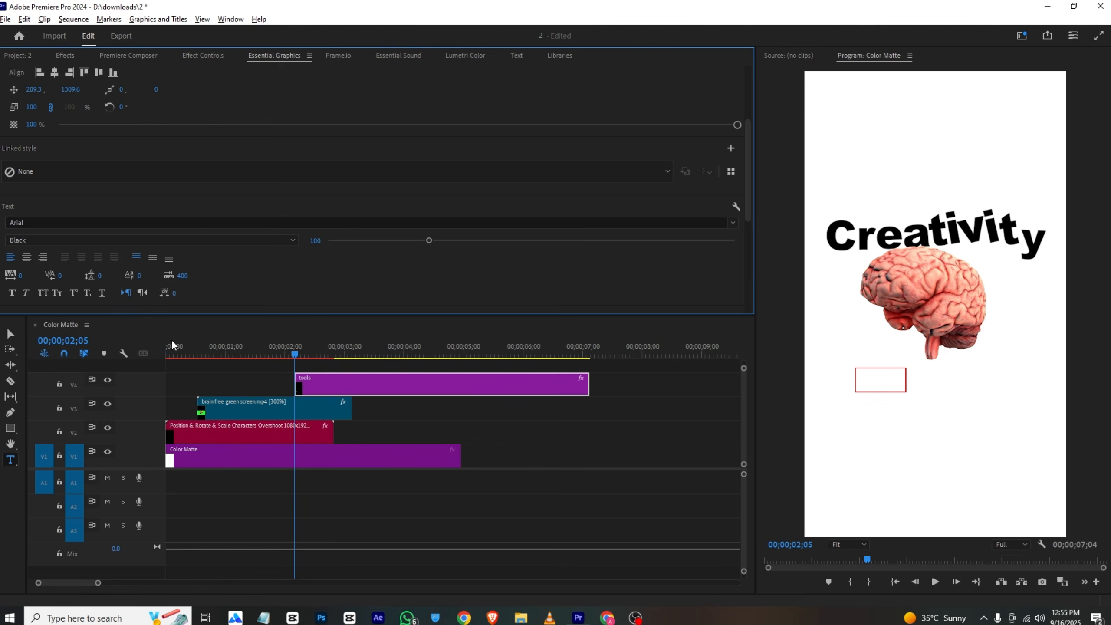
Select the whole "tools" text at 00;00;02;25 and apply faux italic to it
click(334, 345)
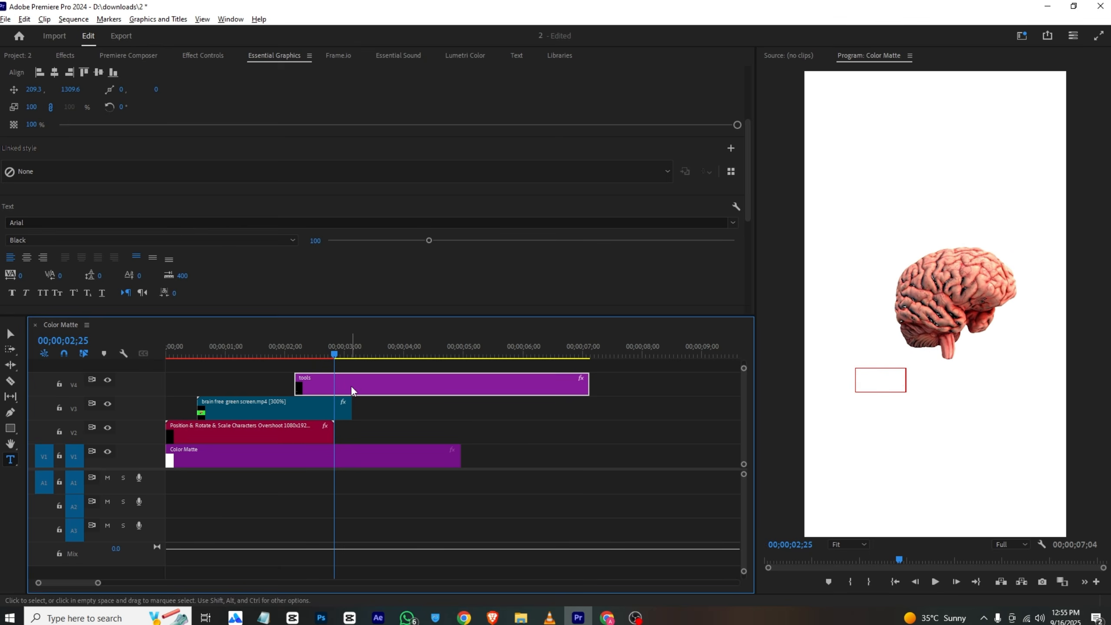
double_click(867, 379)
scroll(188, 186, down, 3)
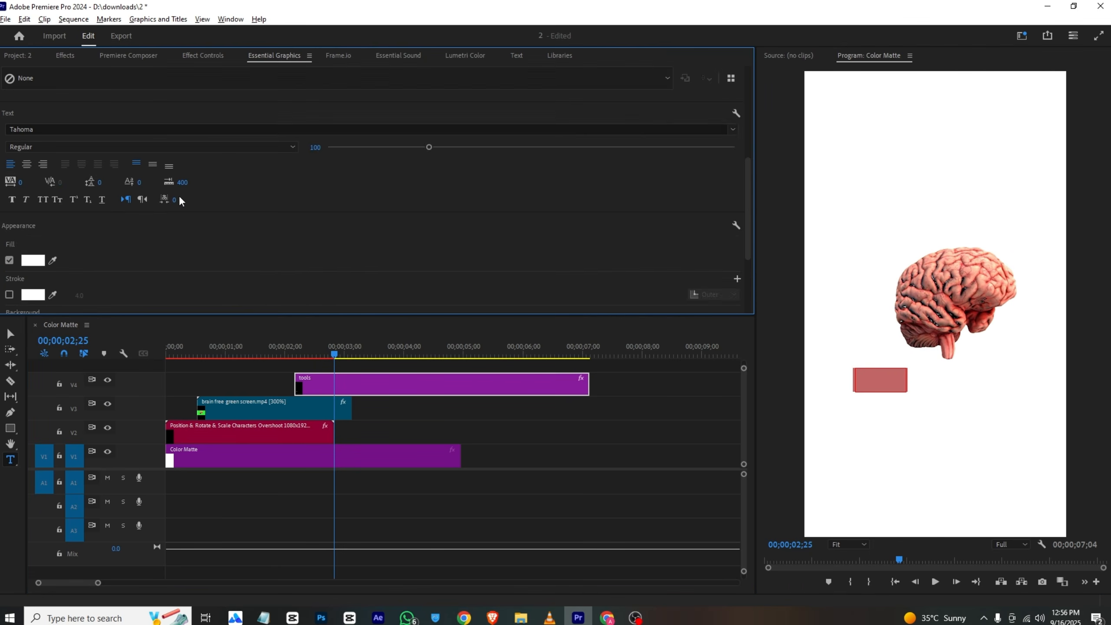
scroll(179, 198, down, 3)
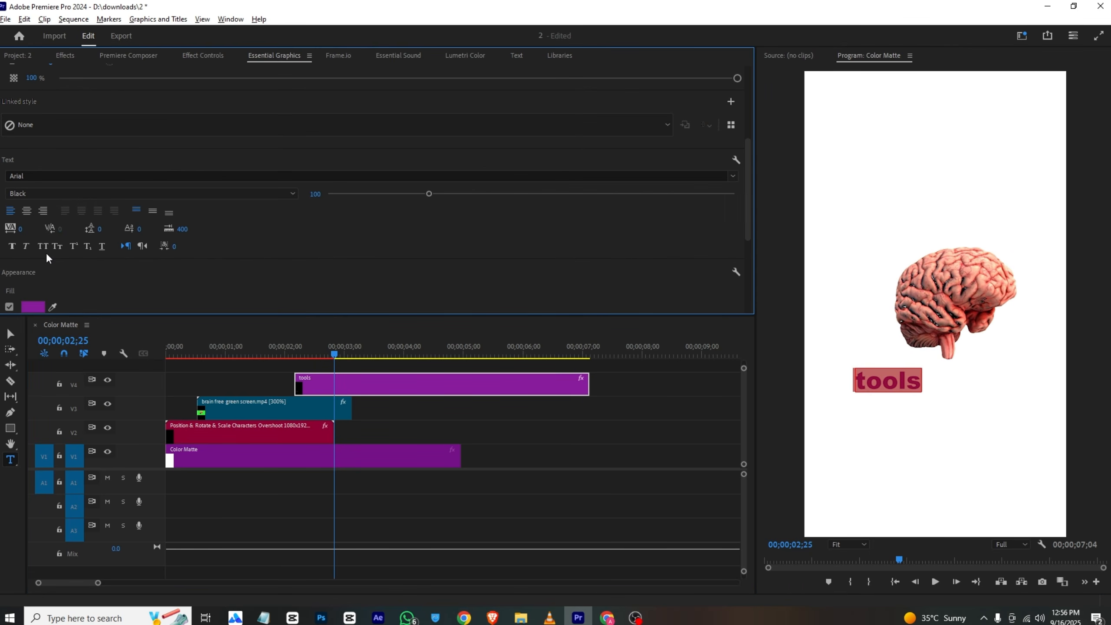
click(26, 247)
Set the "tools" graphic's vector motion scale to 399 and position to 1292, 125, filling the frame's width below the brain
click(204, 56)
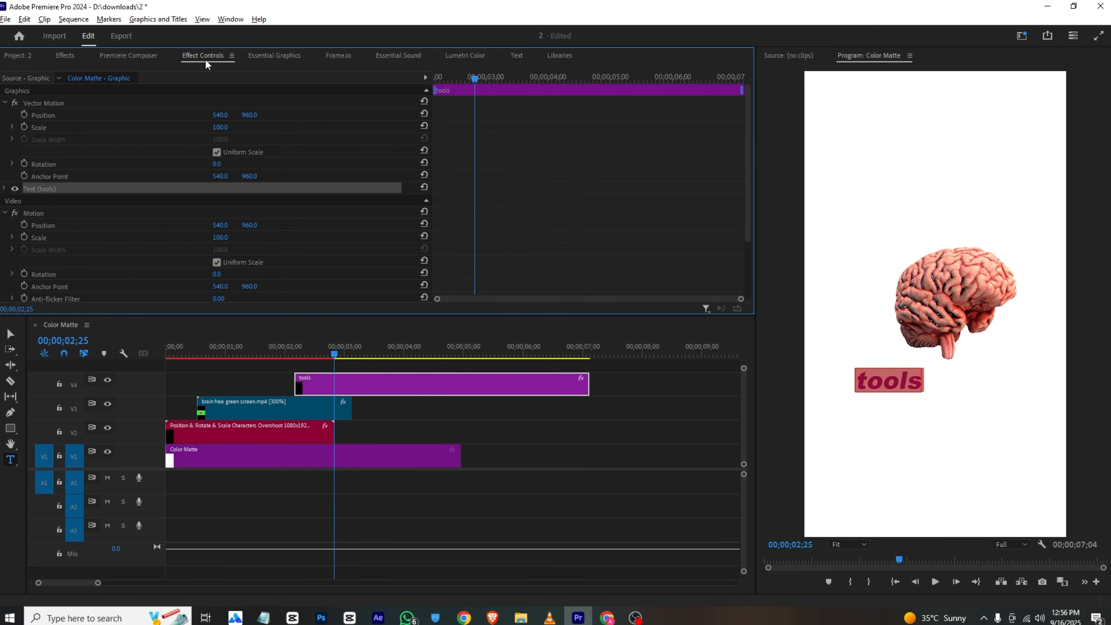
drag(221, 128, 402, 127)
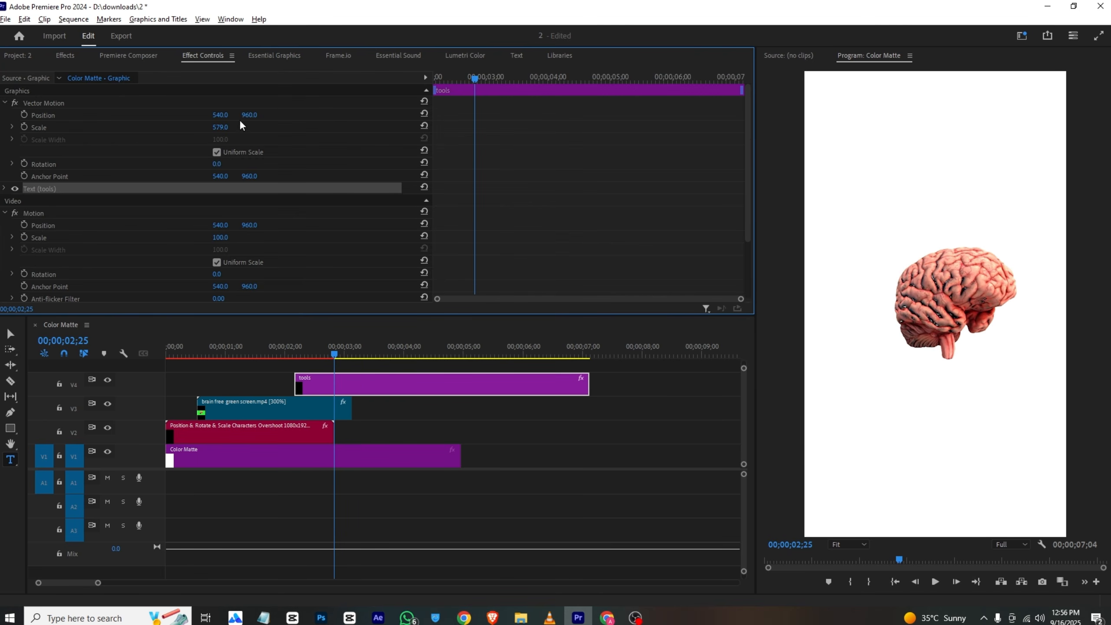
drag(247, 116, 44, 116)
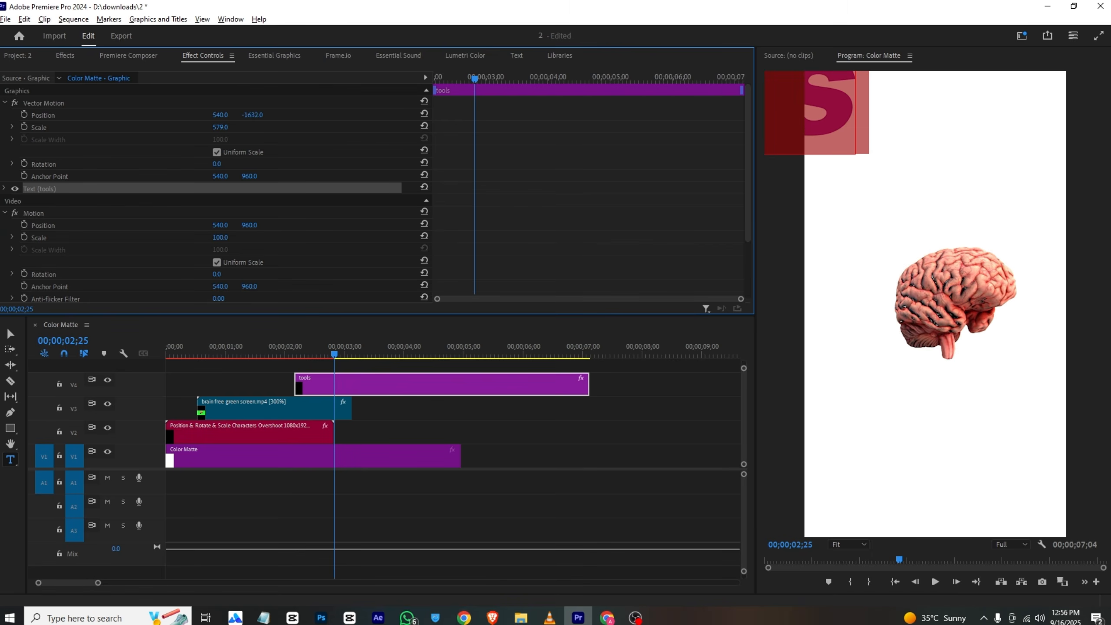
drag(251, 114, 247, 177)
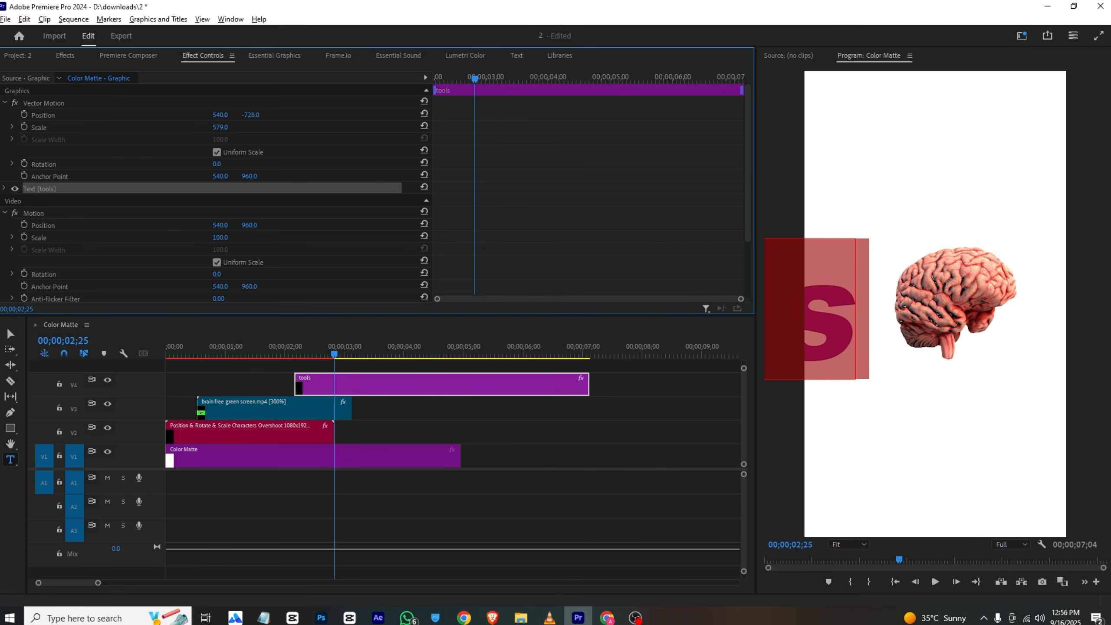
drag(251, 115, 149, 127)
drag(222, 115, 235, 231)
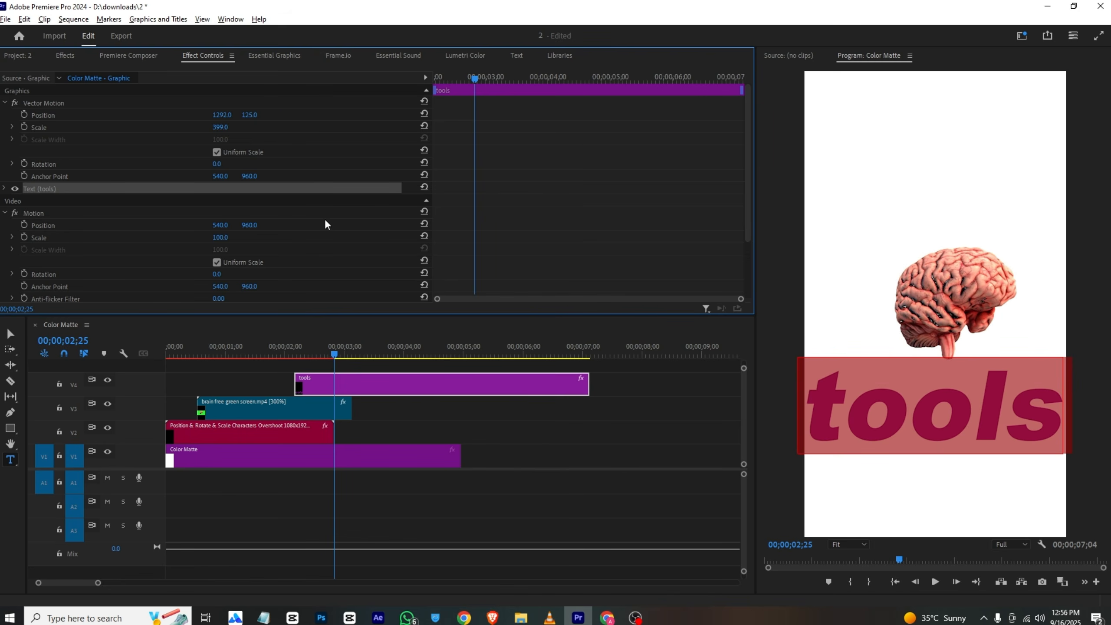
Try to fill the "tools" text with white sampled from the stroke swatch, and undo it
click(255, 56)
scroll(107, 169, down, 5)
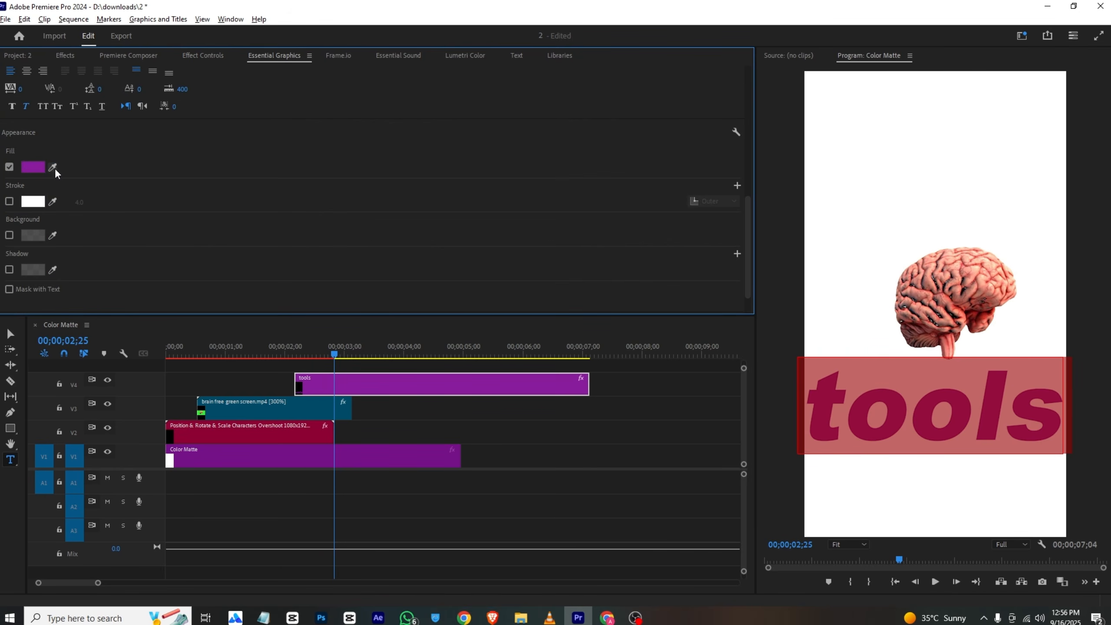
click(55, 169)
click(43, 202)
key(ctrl+z)
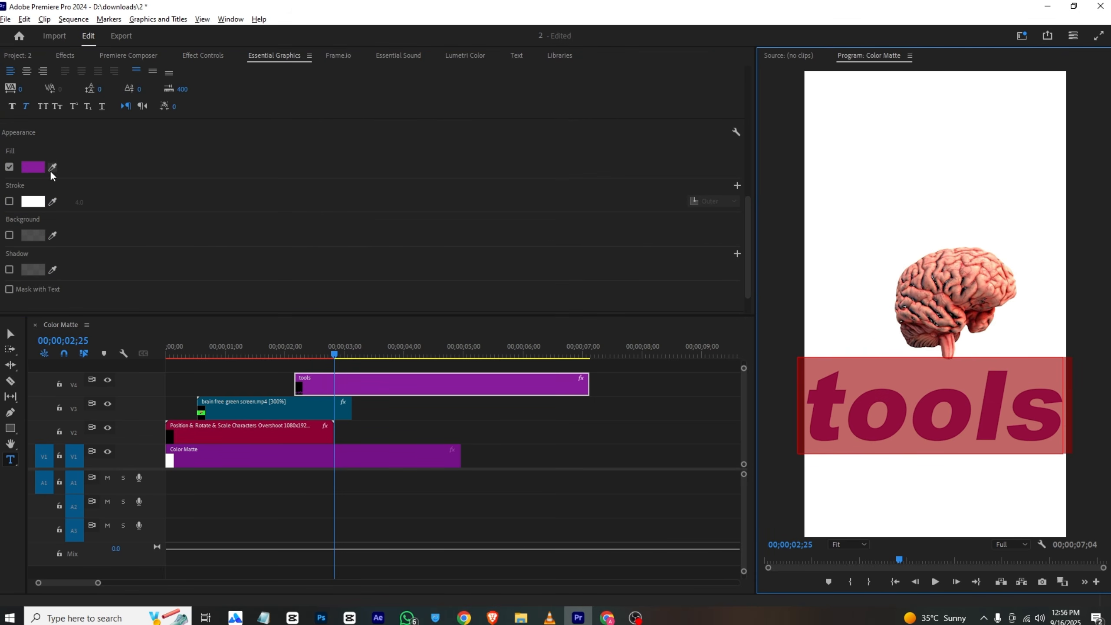
Enable a stroke on the "tools" text in the purple sampled from its fill, and disable the fill
click(39, 174)
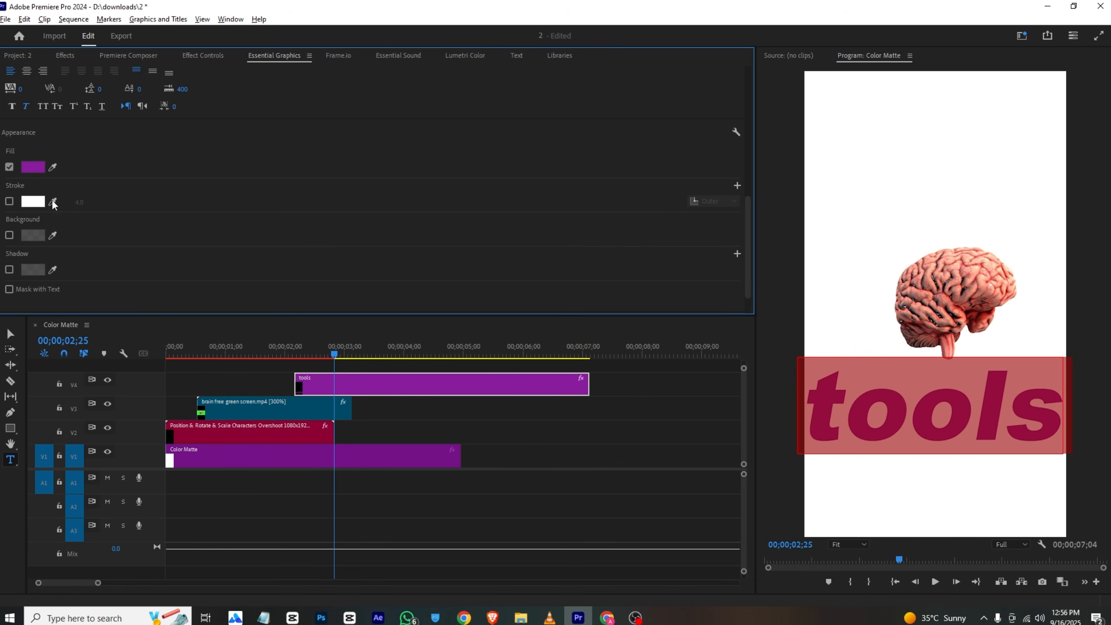
click(9, 202)
click(53, 201)
click(39, 169)
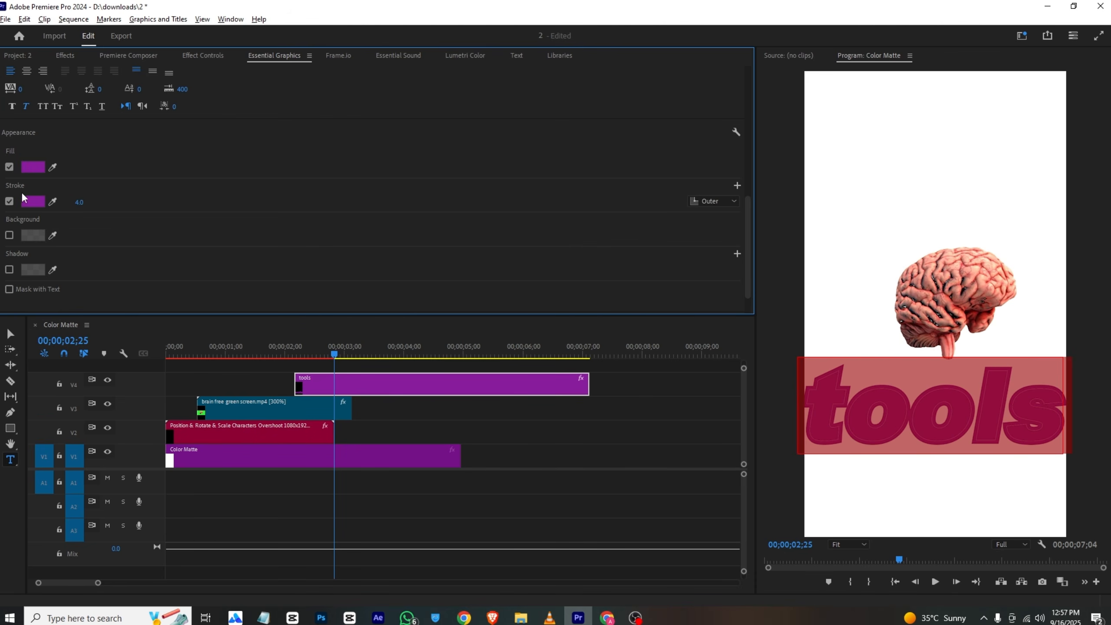
click(9, 167)
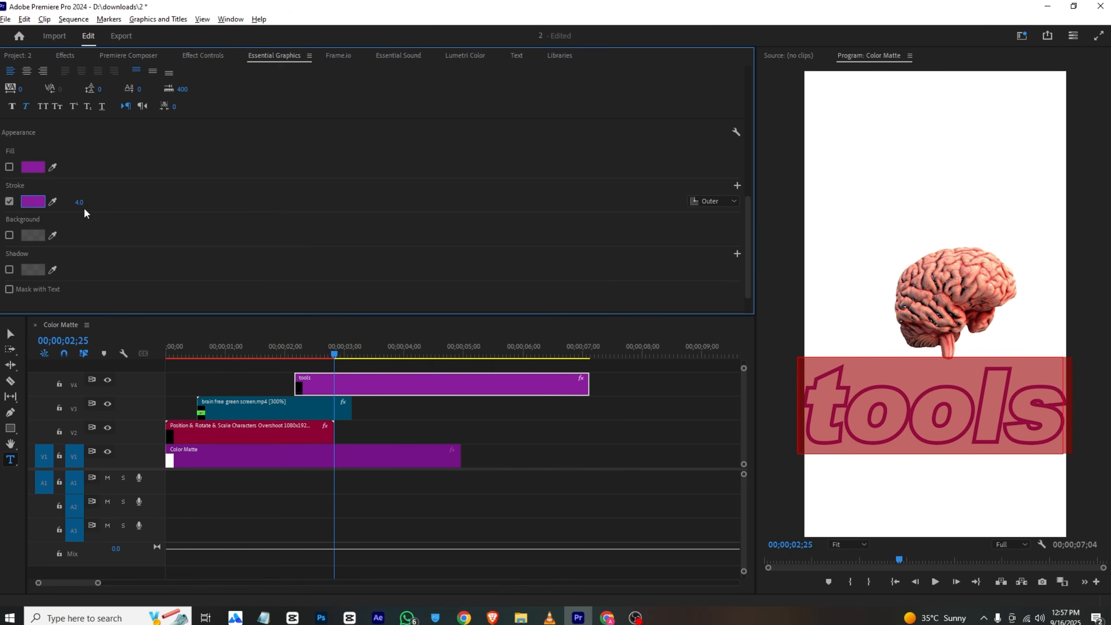
Check the outlined "tools" text unselected, and reduce its stroke width to 2
click(342, 361)
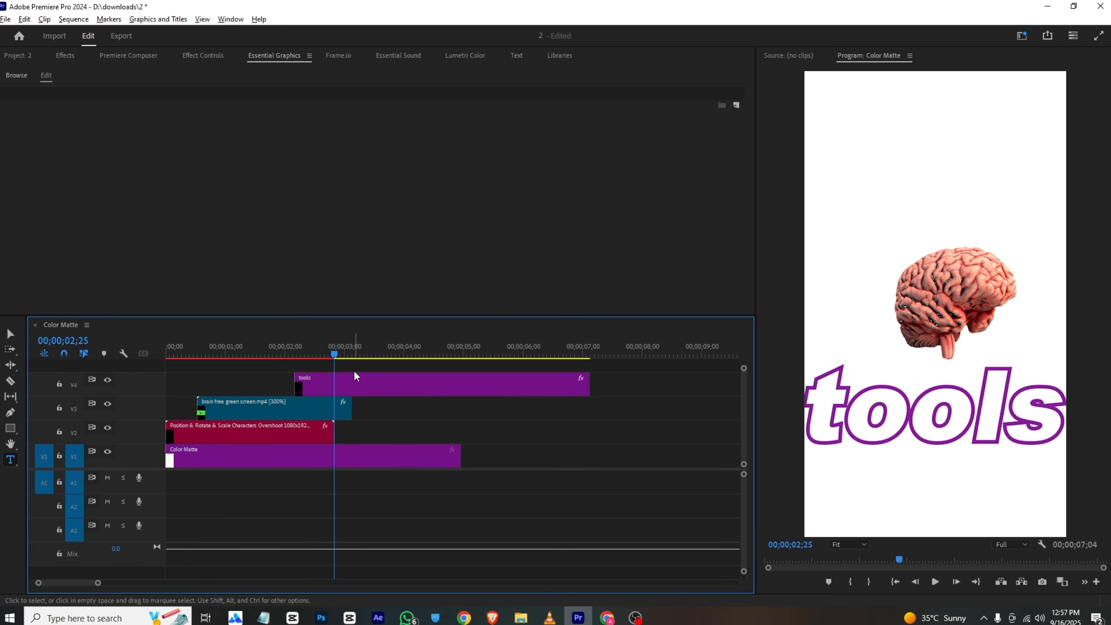
click(355, 383)
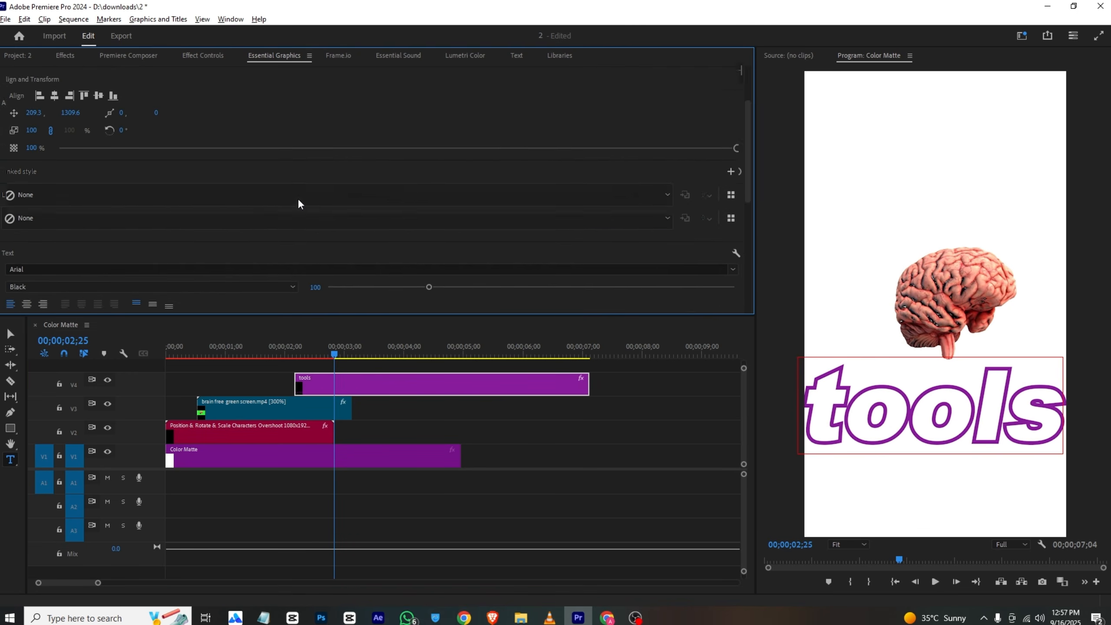
click(824, 411)
key(ctrl+a)
scroll(282, 251, down, 3)
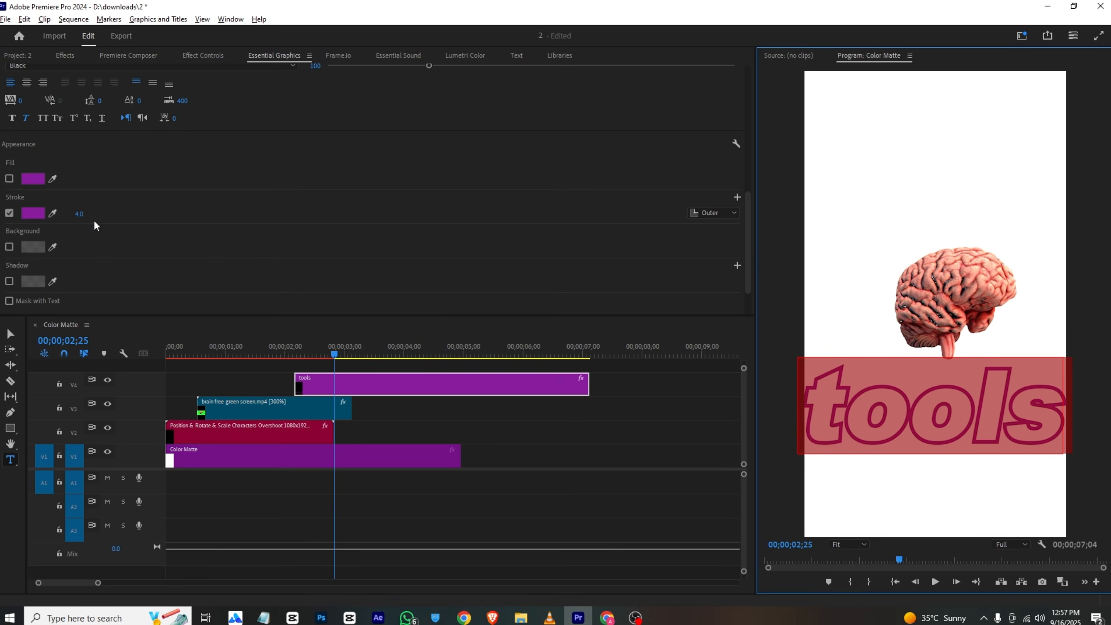
drag(93, 213, 99, 211)
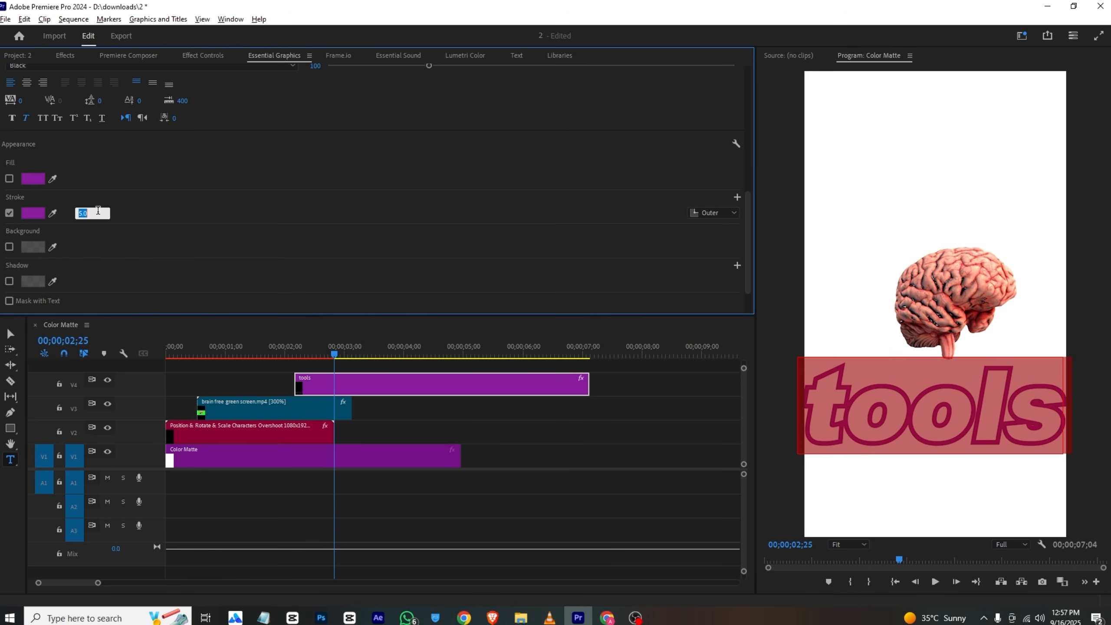
key(Return)
click(79, 213)
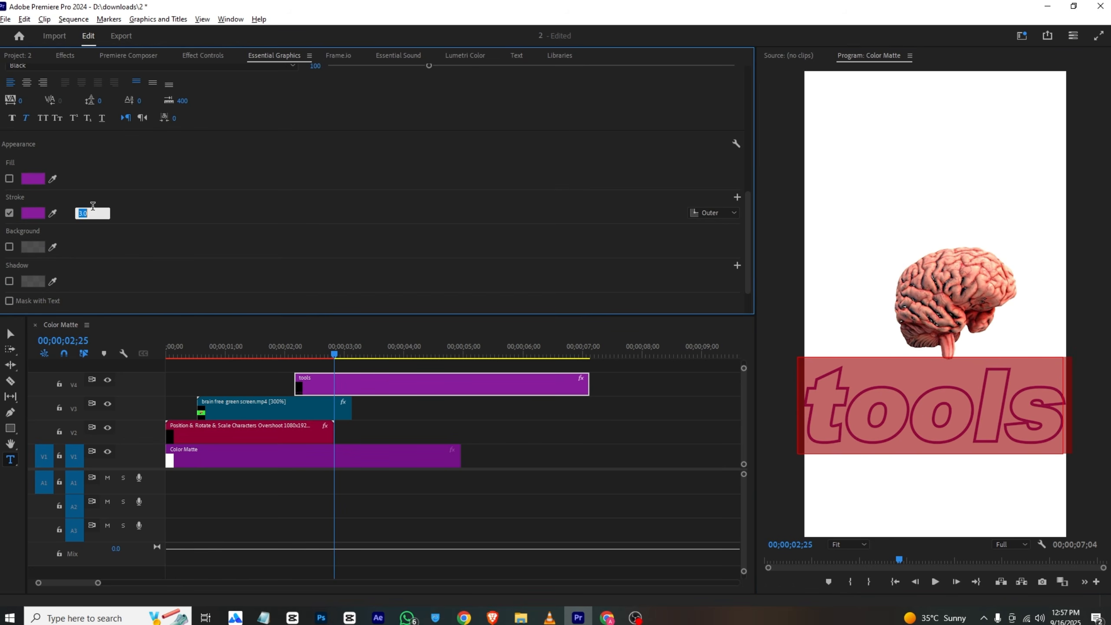
text(2)
key(Return)
Return the playhead to 00;00;02;05, and check the purple transition following "TOOLS" in the VLC reference before returning to Premiere Pro
mouse_move(288, 358)
mouse_down()
mouse_move(311, 346)
mouse_move(294, 353)
mouse_up()
click(557, 616)
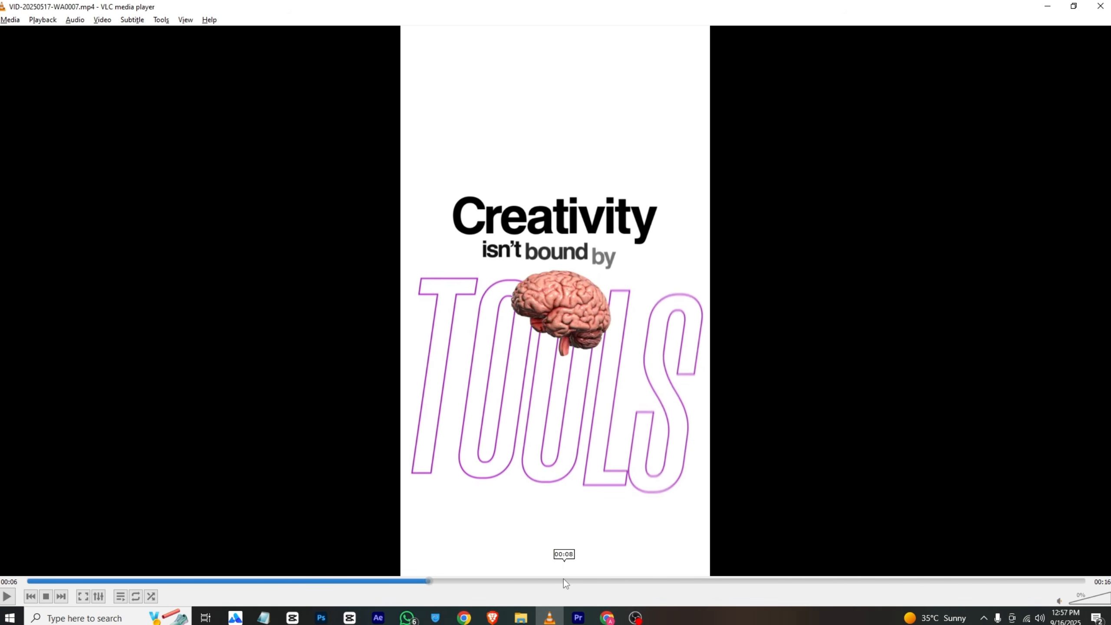
drag(424, 587, 500, 584)
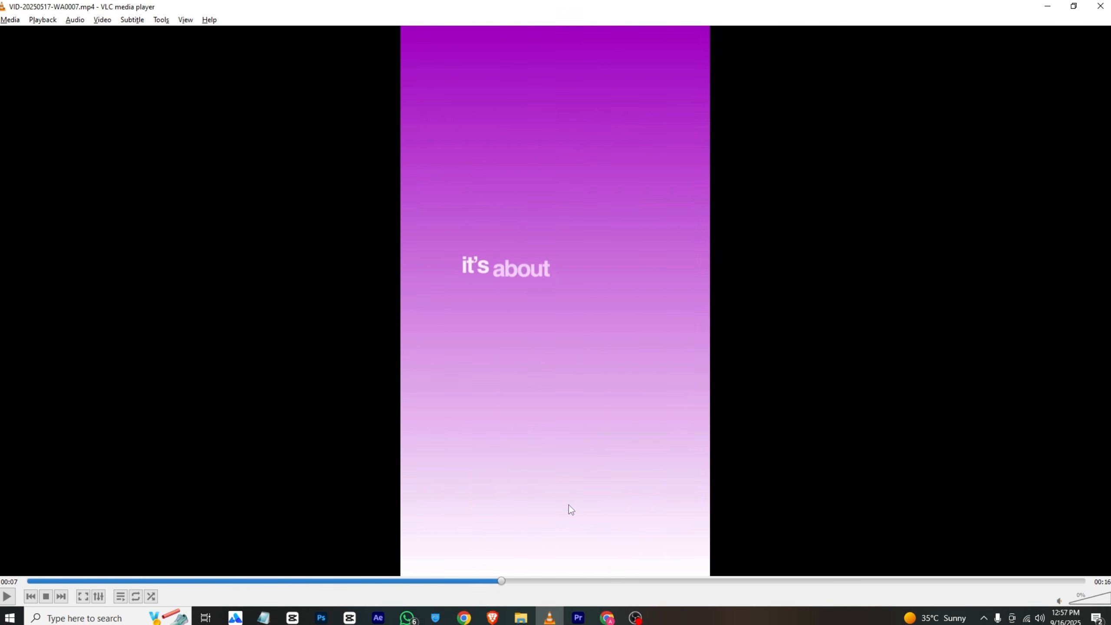
right_click(578, 618)
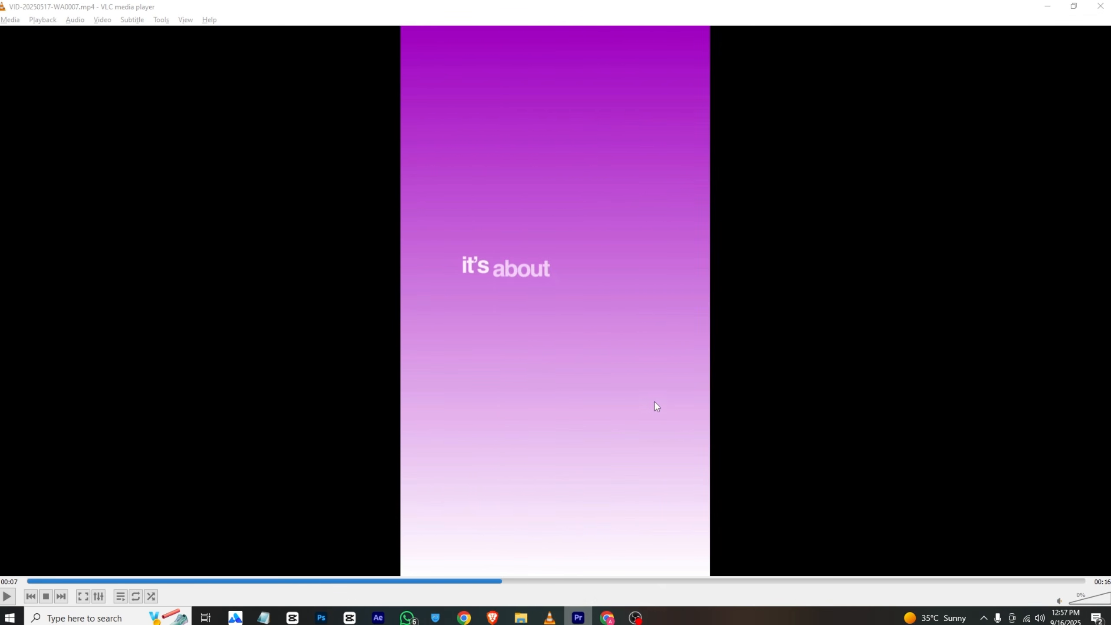
click(780, 297)
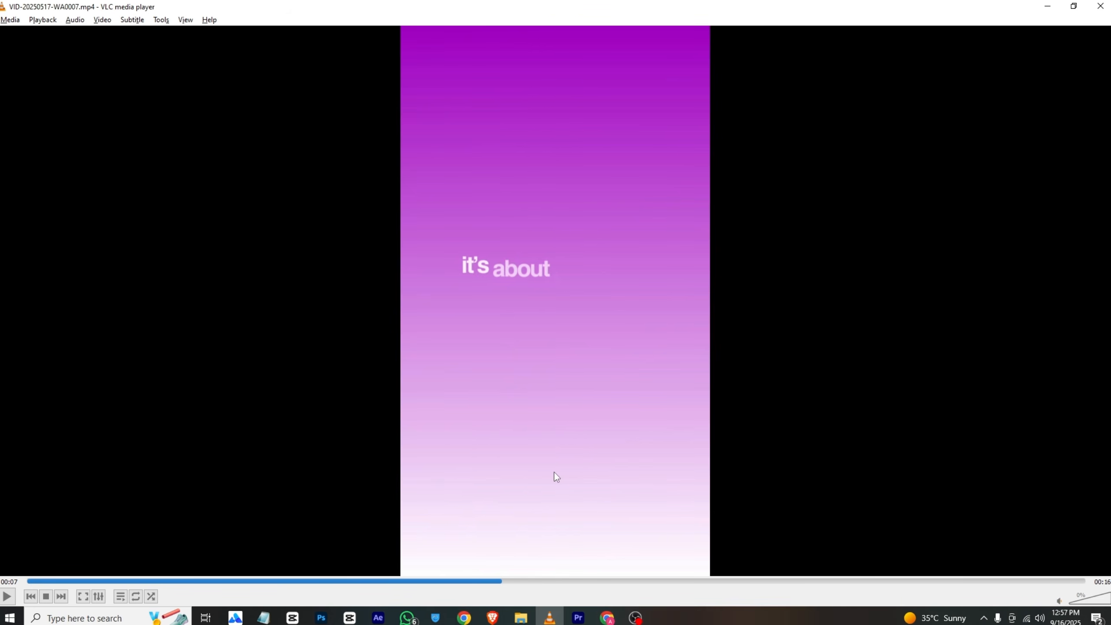
click(578, 618)
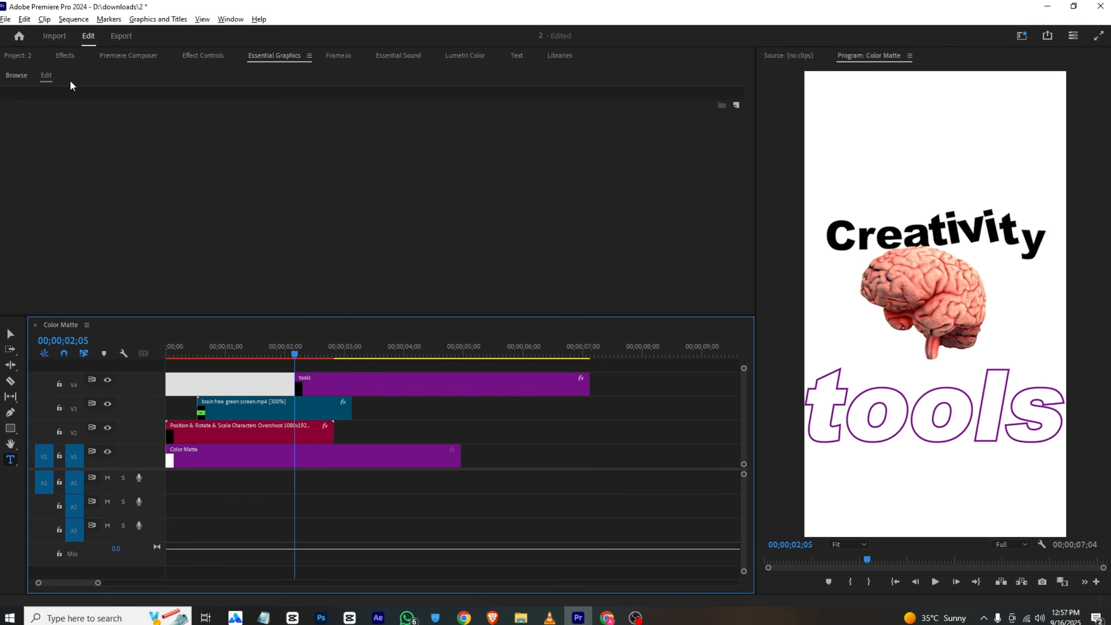
Create a 1080 x 1920 color matte in the purple 751187 sampled from the "tools" clip, and place it above that clip at 00;00;02;05
click(35, 55)
right_click(562, 218)
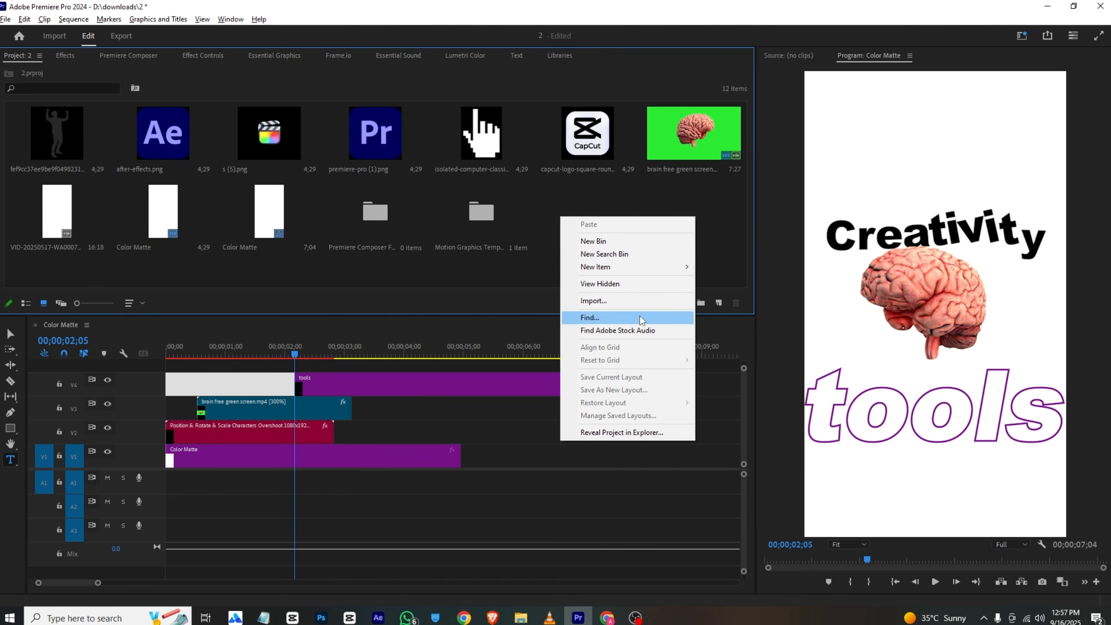
mouse_move(667, 268)
click(729, 344)
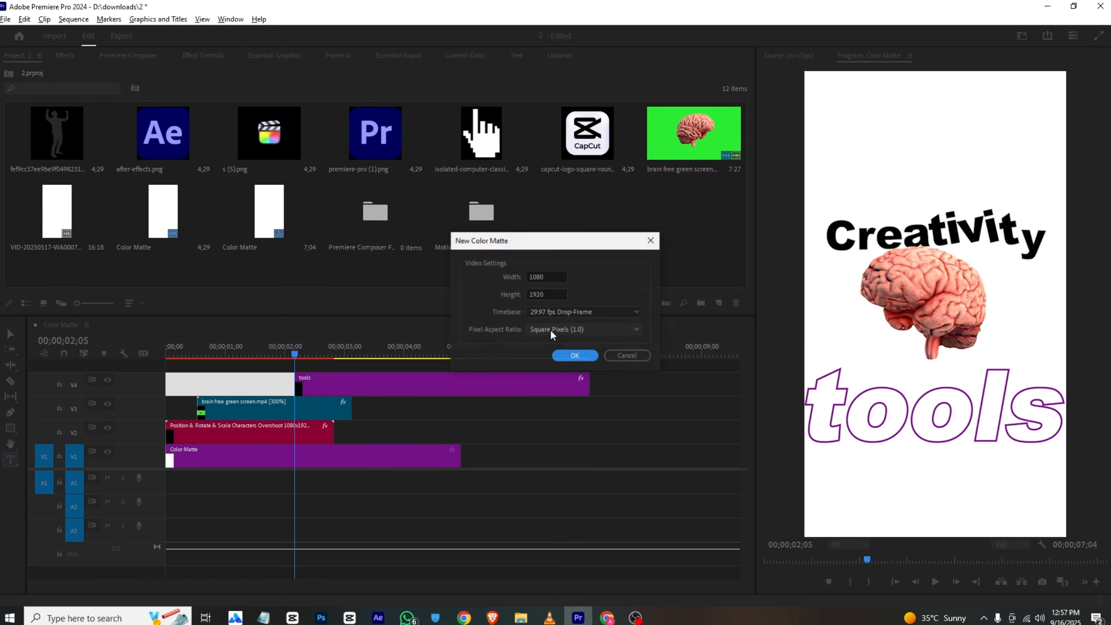
click(571, 357)
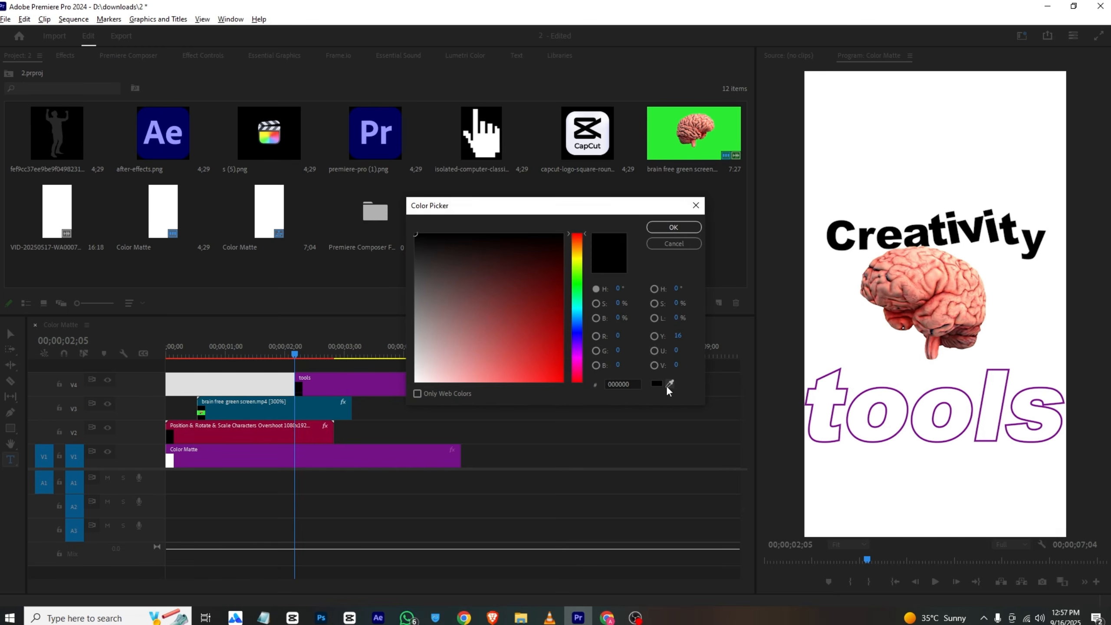
click(670, 384)
click(358, 389)
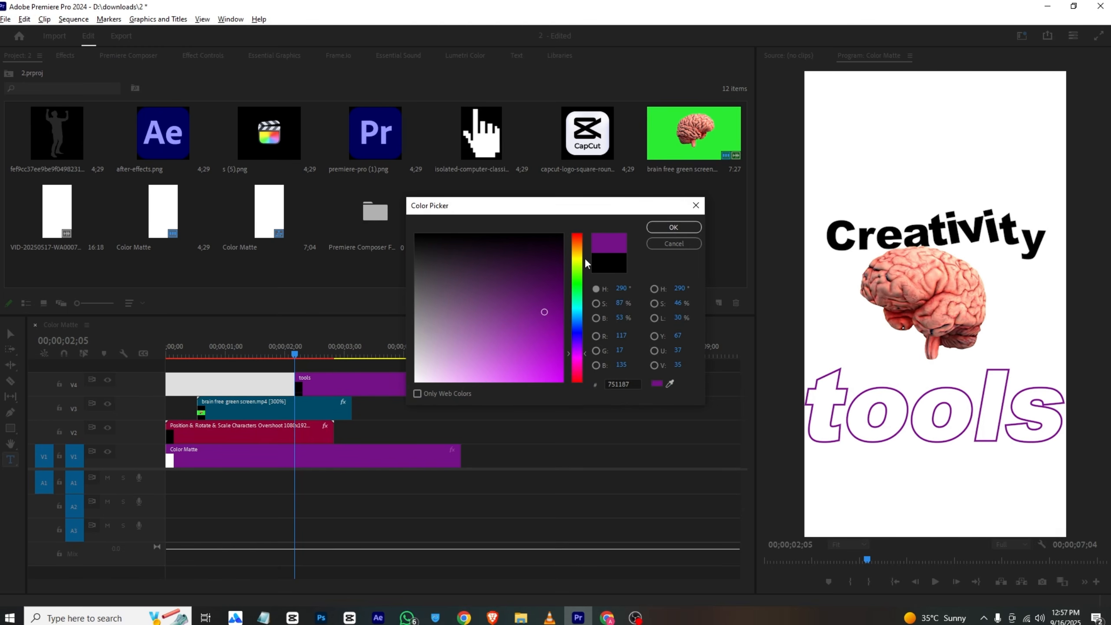
click(673, 227)
click(530, 329)
drag(554, 254, 315, 365)
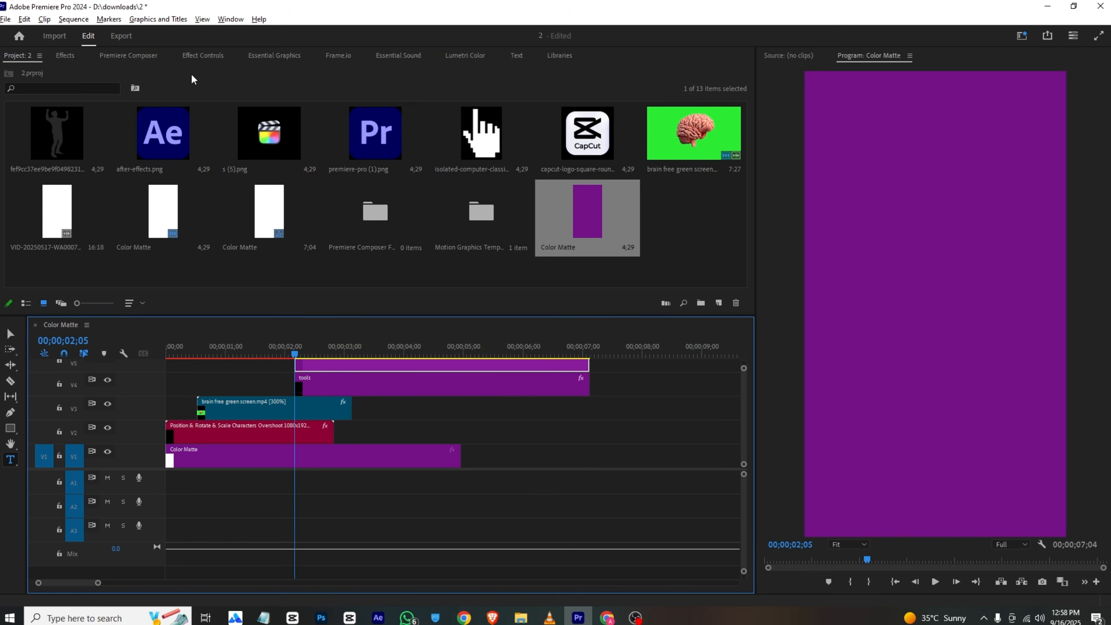
Turn off uniform scale for the purple matte and keyframe its scale width at 0 at 00;00;02;05
click(208, 56)
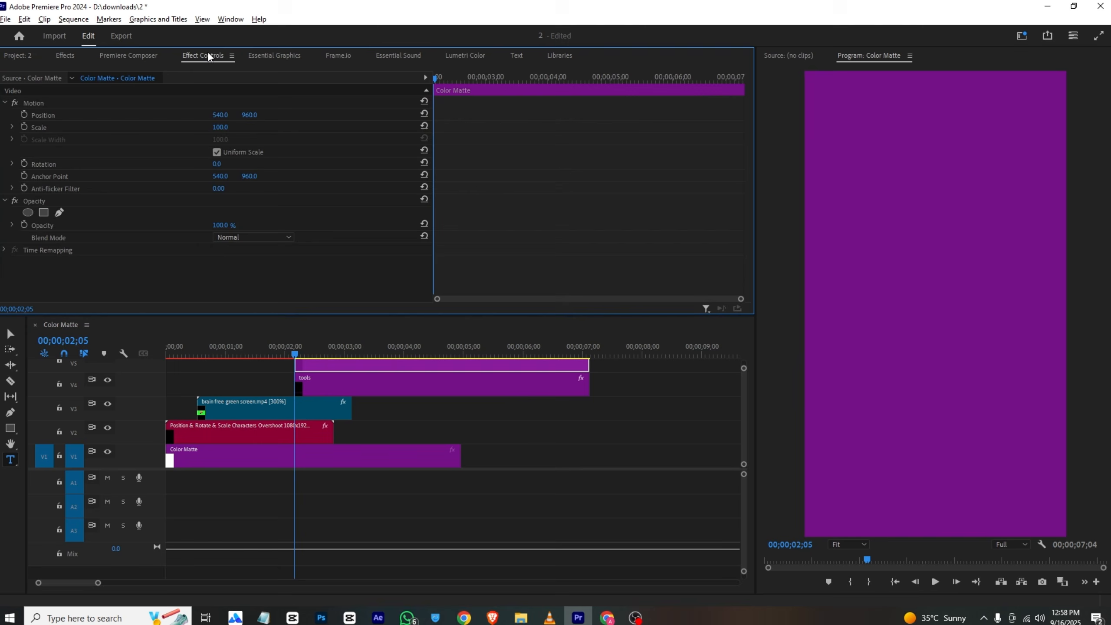
click(217, 153)
drag(222, 139, 8, 151)
click(24, 139)
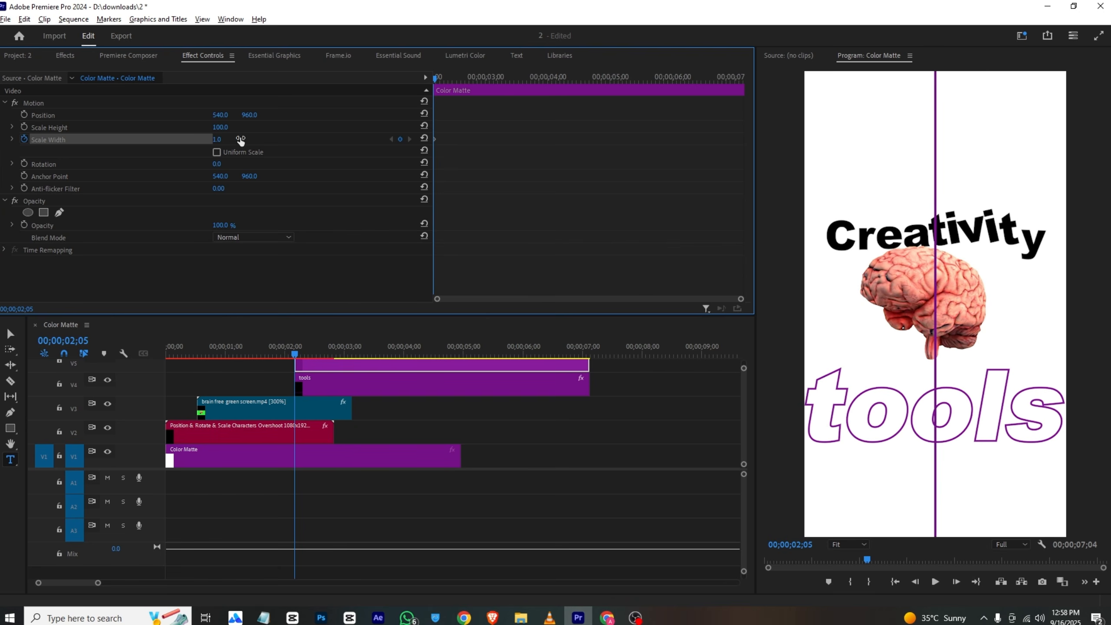
drag(217, 139, 206, 140)
Keyframe the purple matte's scale width at 123 at 00;00;02;18, and save the project
drag(434, 79, 460, 77)
drag(216, 140, 269, 140)
key(ctrl+s)
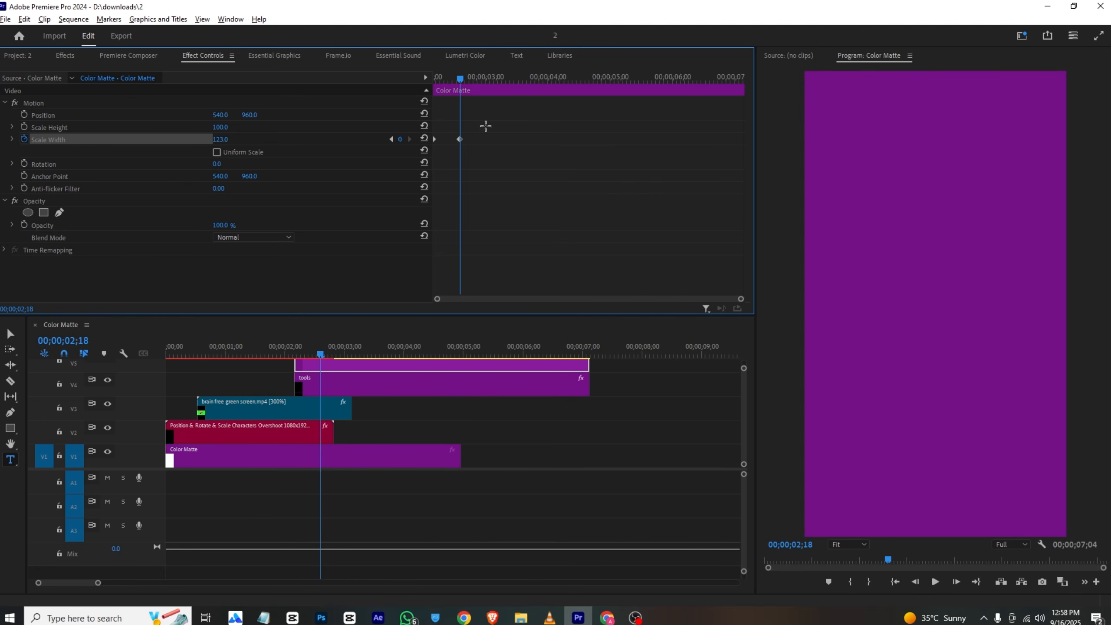
Preview the purple matte's opening, move its second scale width keyframe to just past 00;00;04;00, and check the slower opening at 00;00;03;06
drag(460, 79, 383, 98)
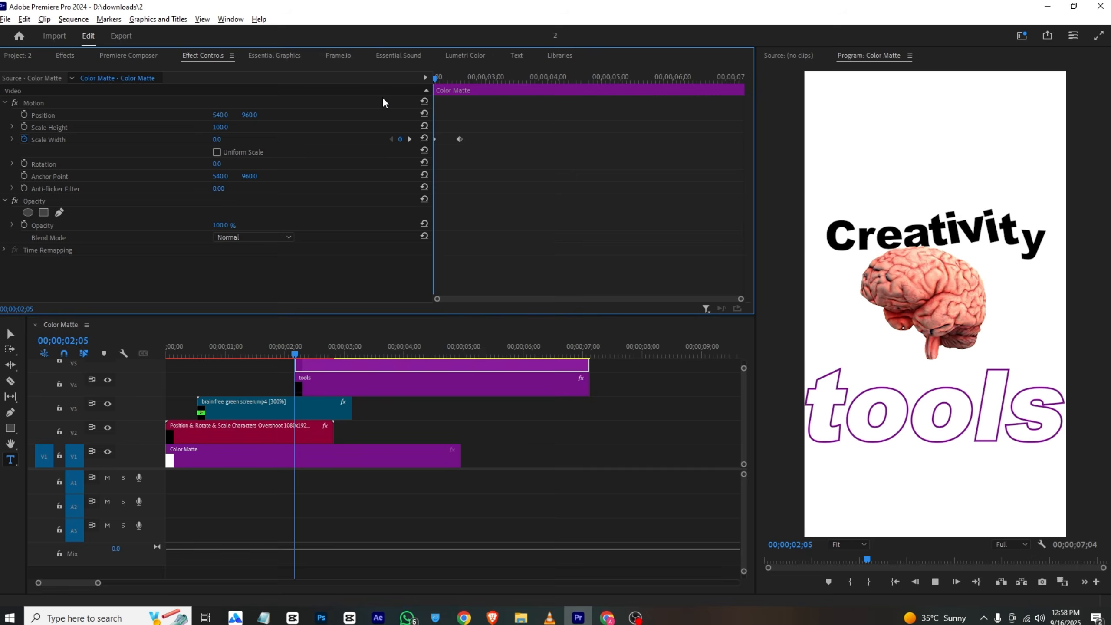
key(space)
key(space)
drag(460, 140, 552, 137)
drag(459, 78, 498, 79)
Apply Ease In to both scale width keyframes of the purple matte
drag(587, 125, 450, 162)
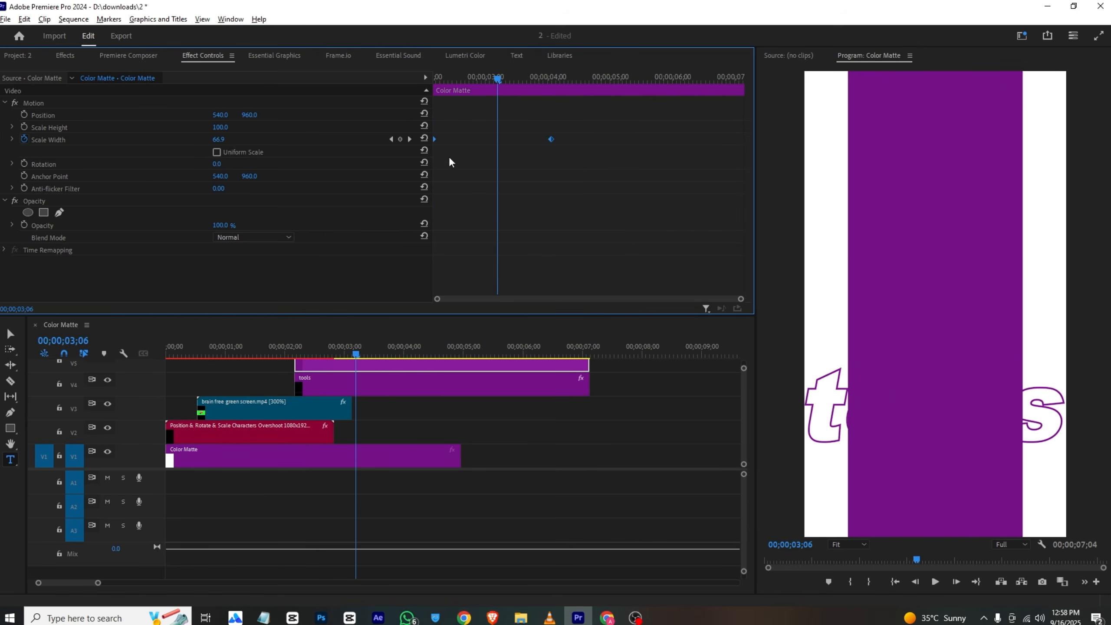
right_click(547, 140)
right_click(551, 138)
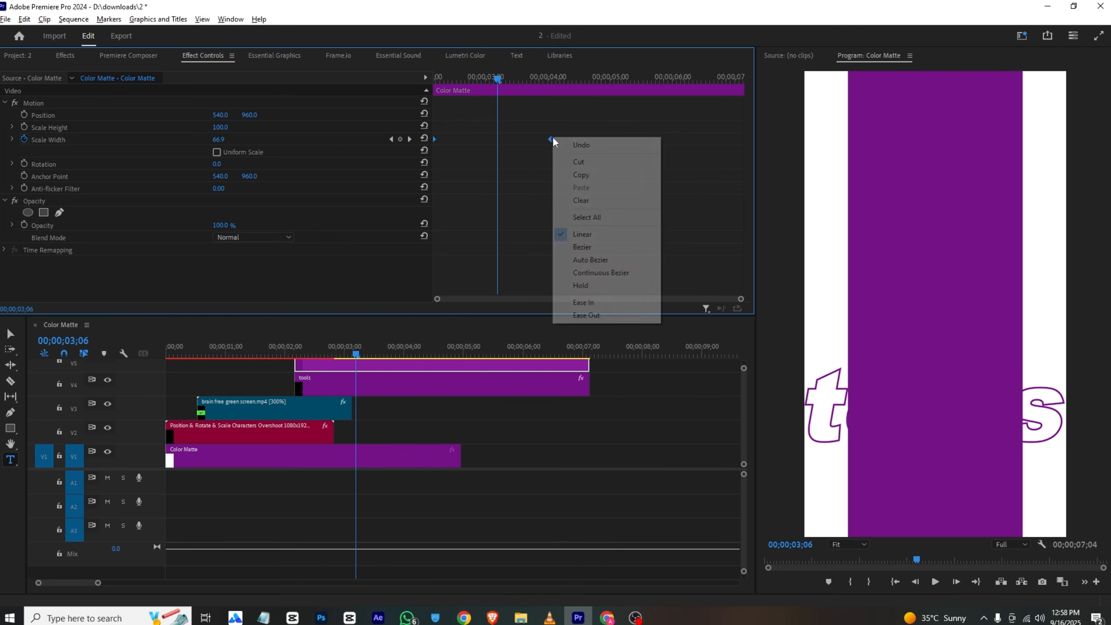
click(612, 302)
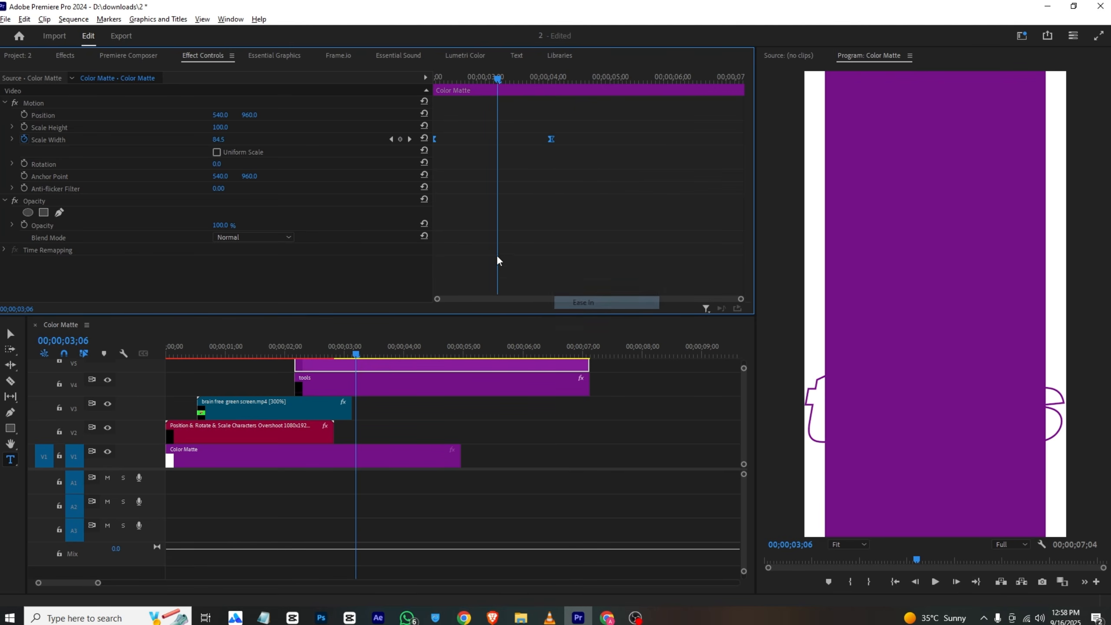
Reshape the purple matte's scale width velocity curve for a fast start and gradual slowdown, and preview the opening
click(11, 139)
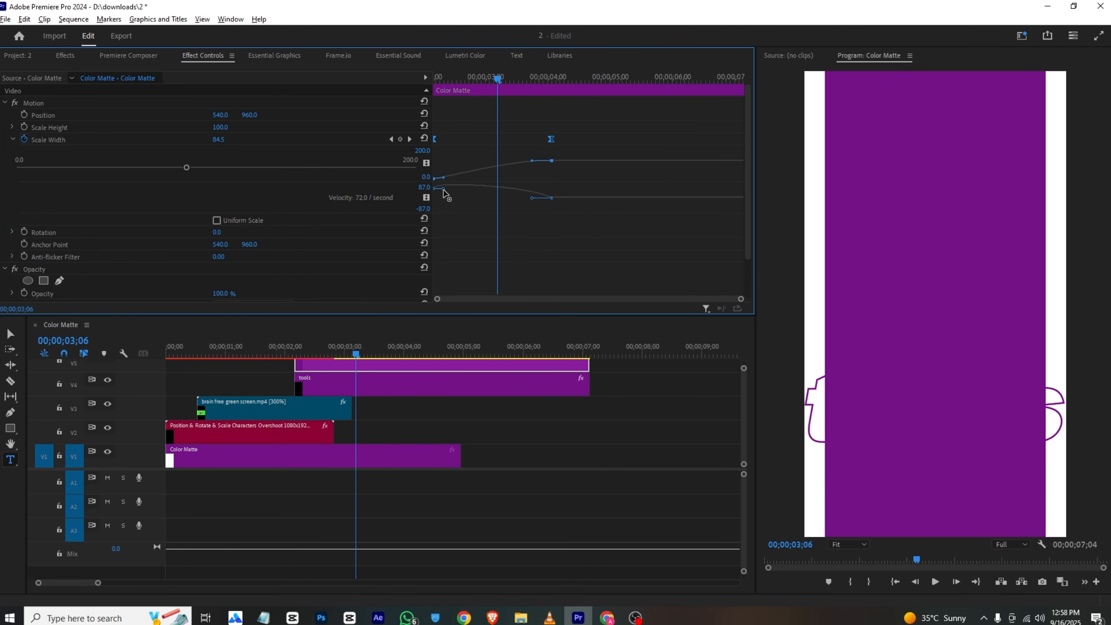
drag(444, 190, 447, 195)
drag(530, 201, 493, 205)
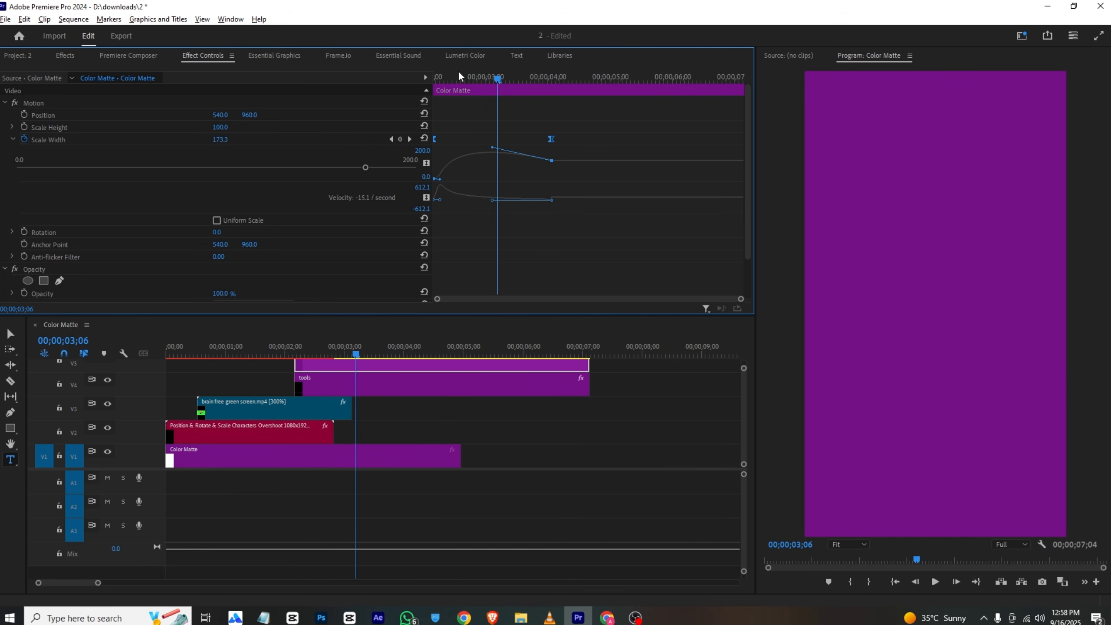
drag(459, 74, 345, 78)
key(space)
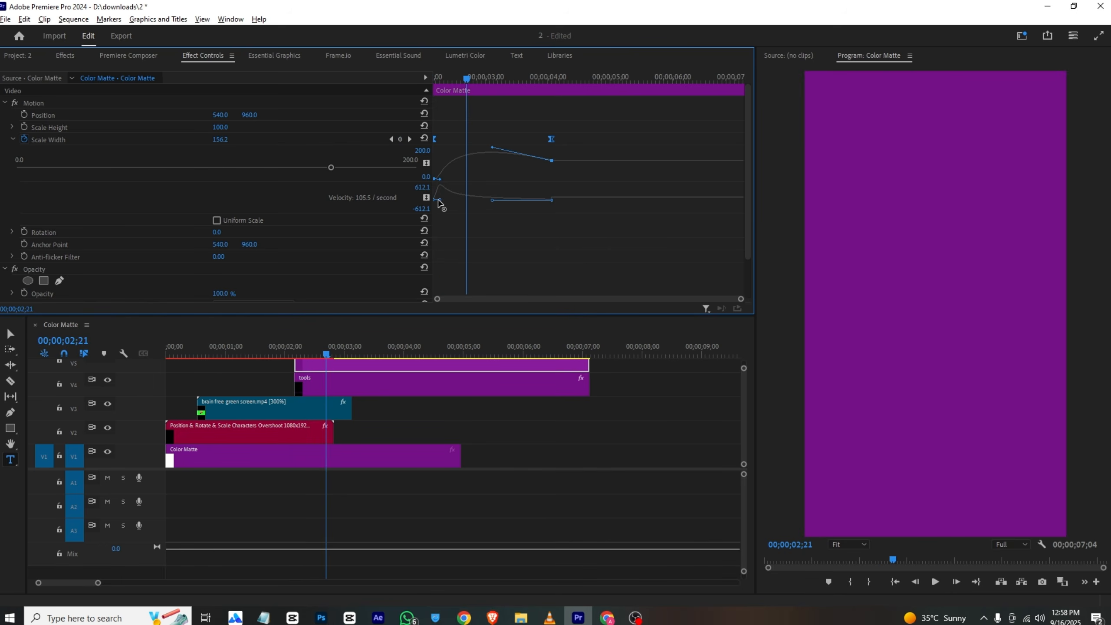
Lengthen the velocity handle of the purple matte's first scale width keyframe, replay the opening, and save the project
drag(439, 200, 455, 198)
drag(458, 75, 399, 82)
key(space)
key(space)
key(ctrl+s)
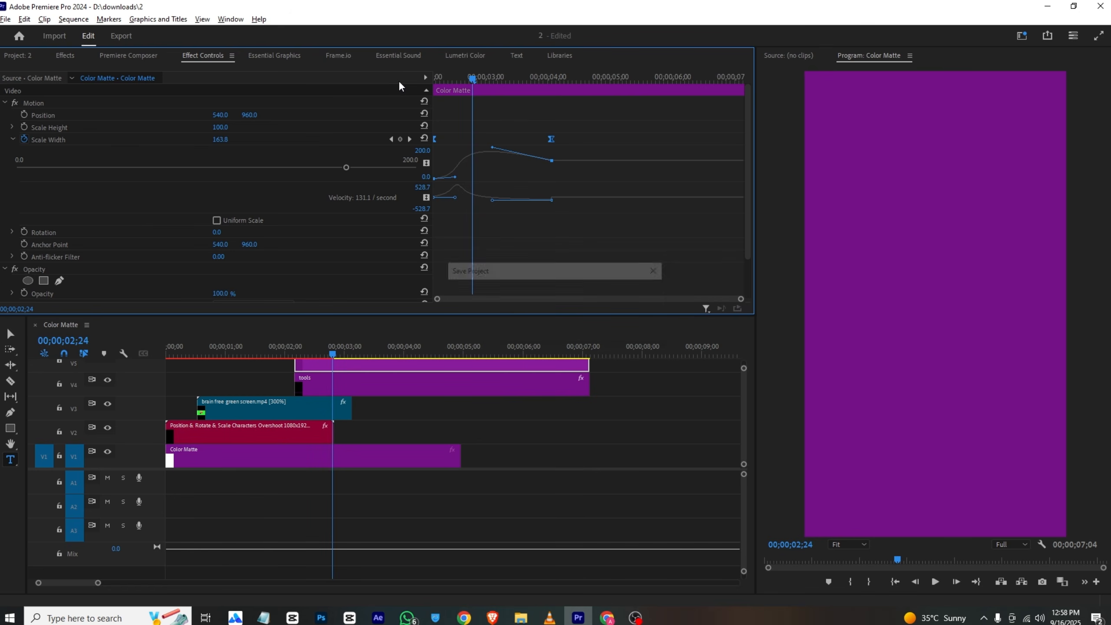
Switch to the reference video in VLC and examine it from the "it's about how you?" text to the "Life" scene
click(551, 618)
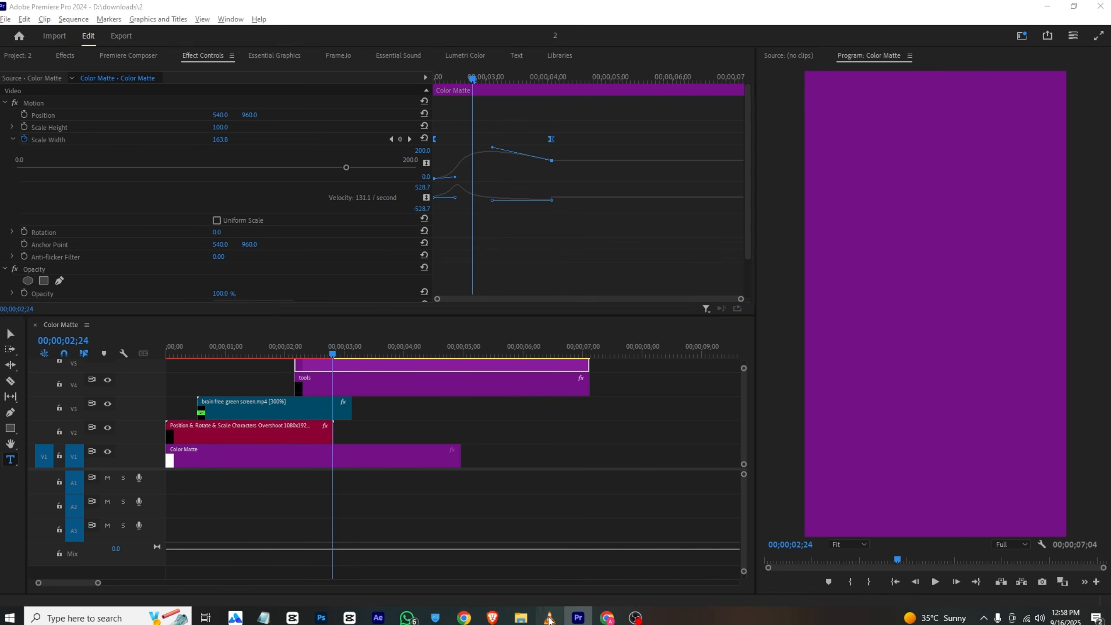
mouse_move(504, 582)
mouse_down()
mouse_move(554, 575)
mouse_move(523, 571)
mouse_up()
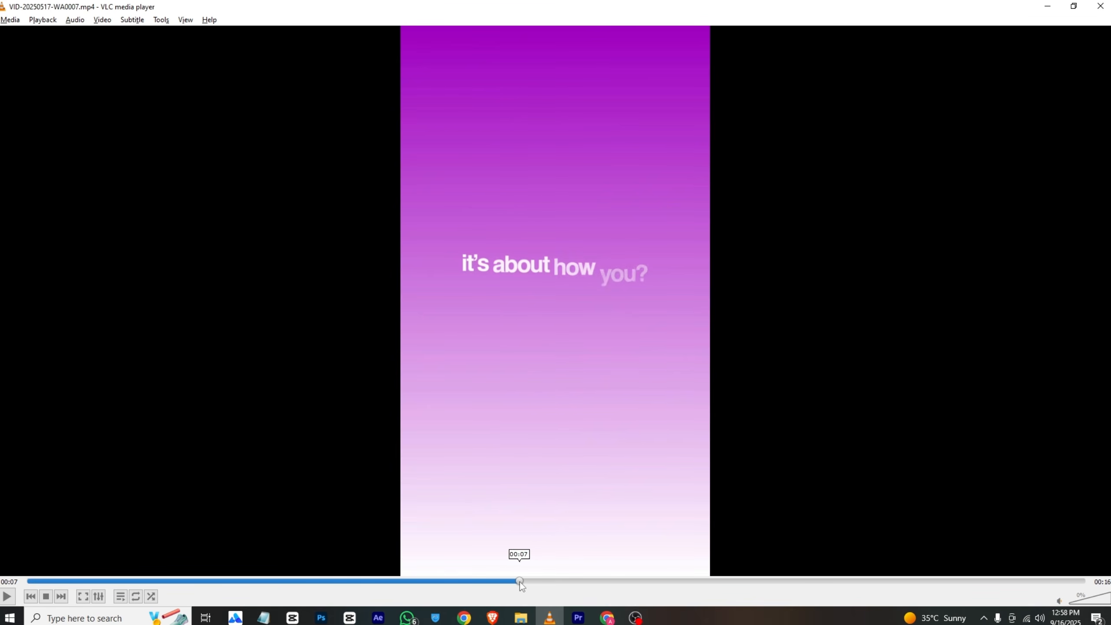
drag(521, 582, 587, 579)
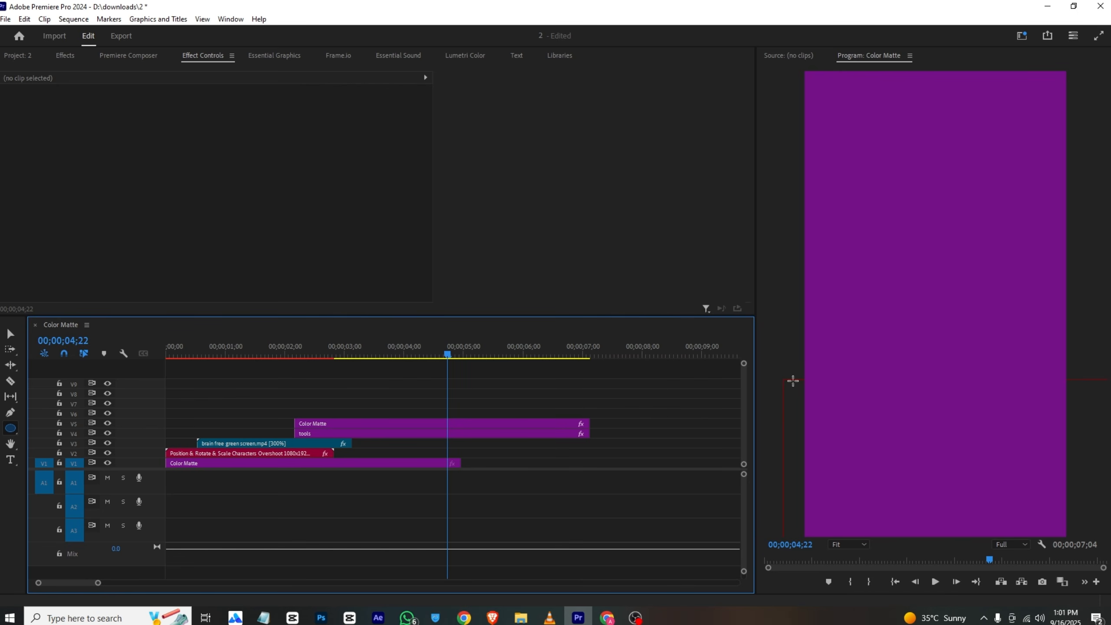
Draw a large ellipse rising from the frame's lower edge at 00;00;04;22 and set its vector motion rotation to 2.0°
drag(792, 380, 986, 592)
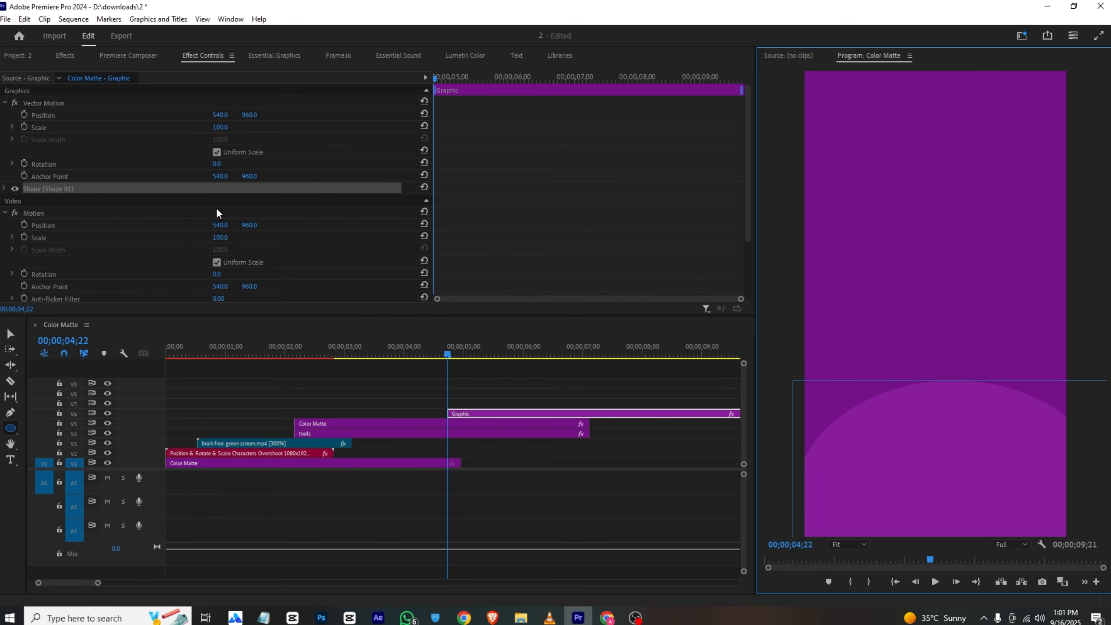
drag(219, 166, 219, 166)
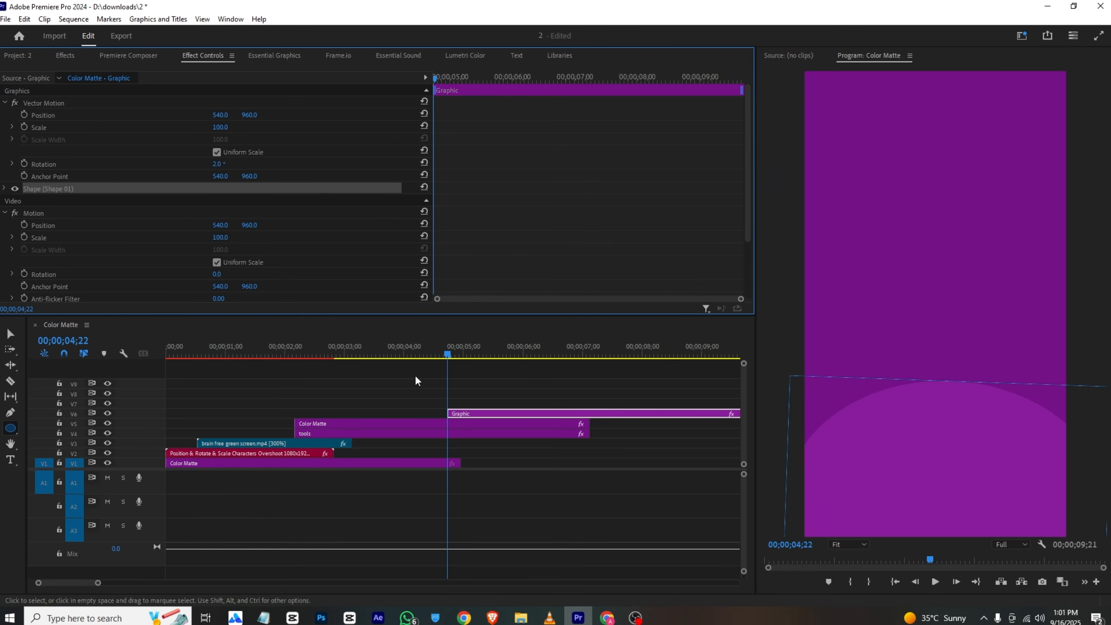
click(453, 392)
Place the man silhouette PNG above the ellipse clip, set its scale to 151 and vertical position to 1038, and compare it with the reference
click(26, 56)
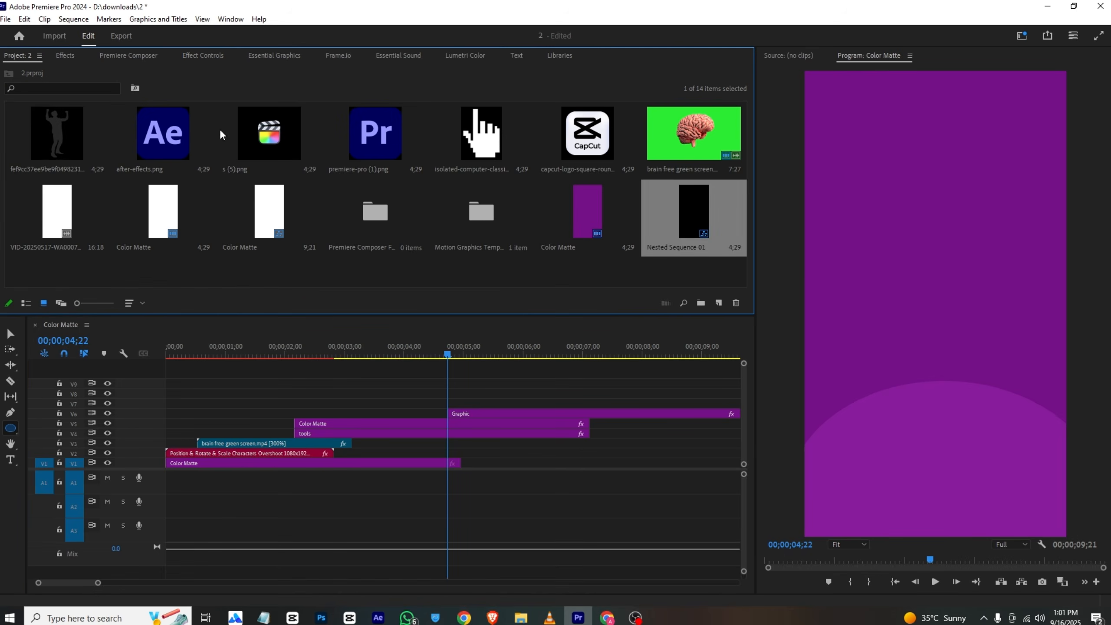
drag(62, 138, 467, 403)
click(201, 56)
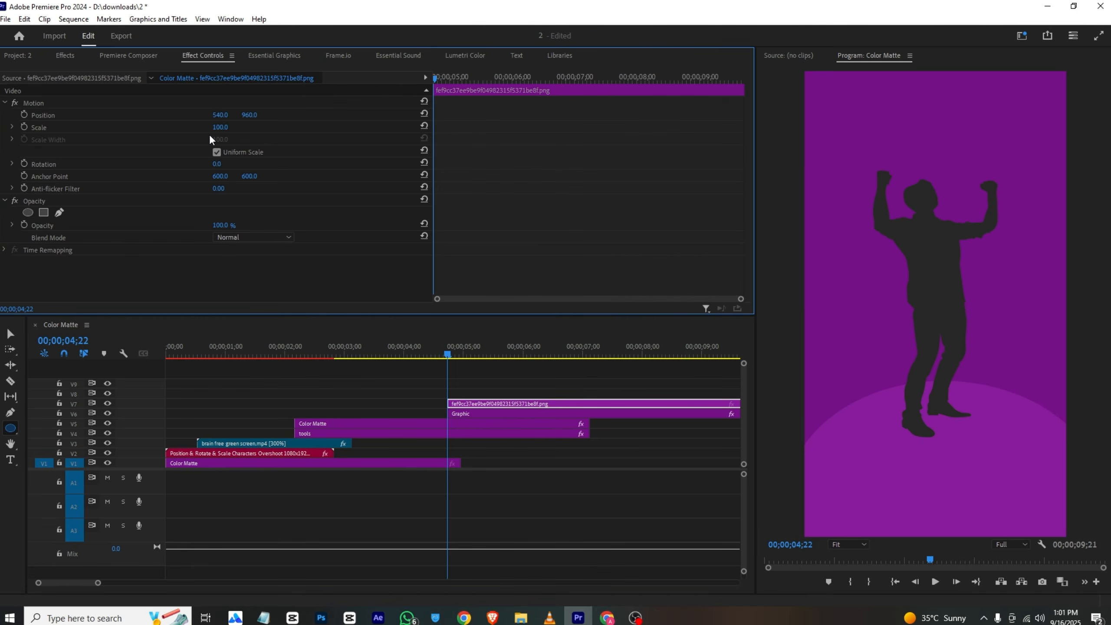
drag(220, 127, 257, 117)
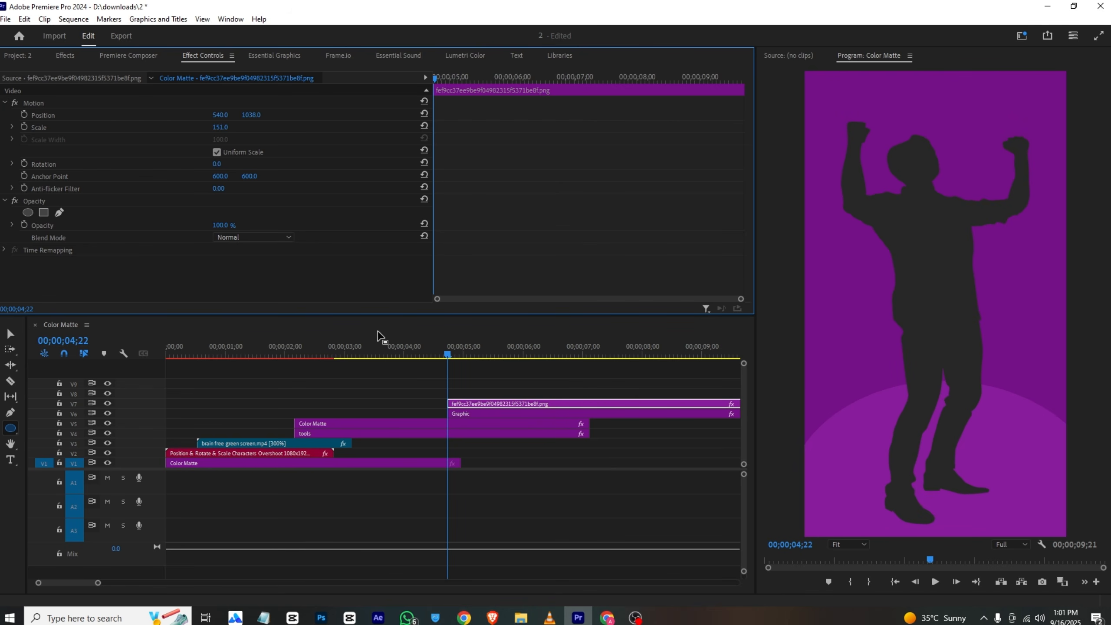
click(550, 618)
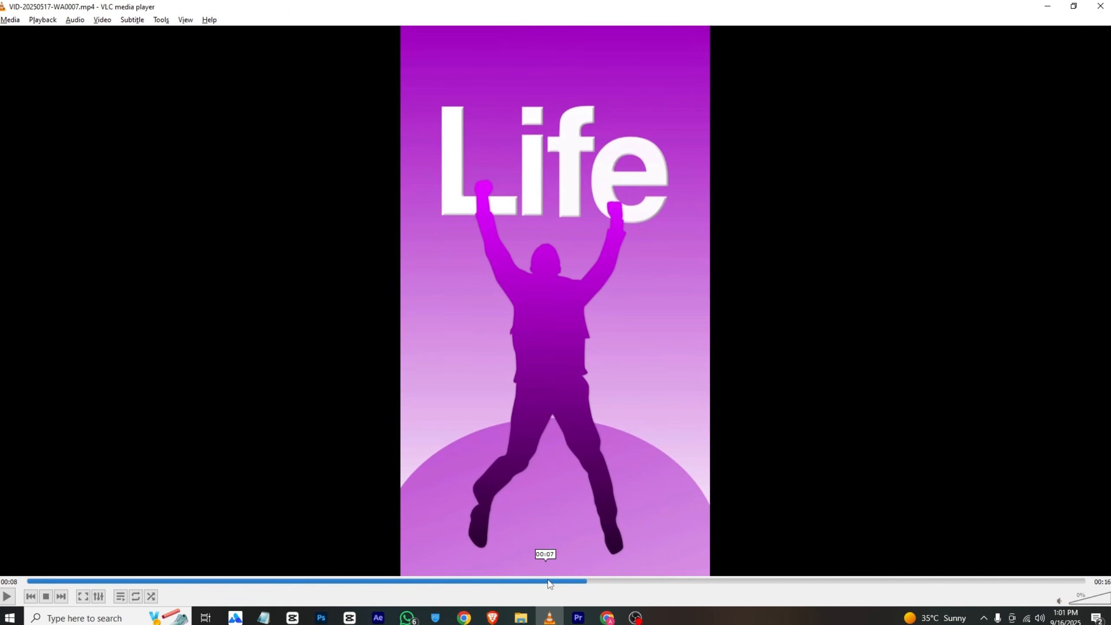
click(578, 618)
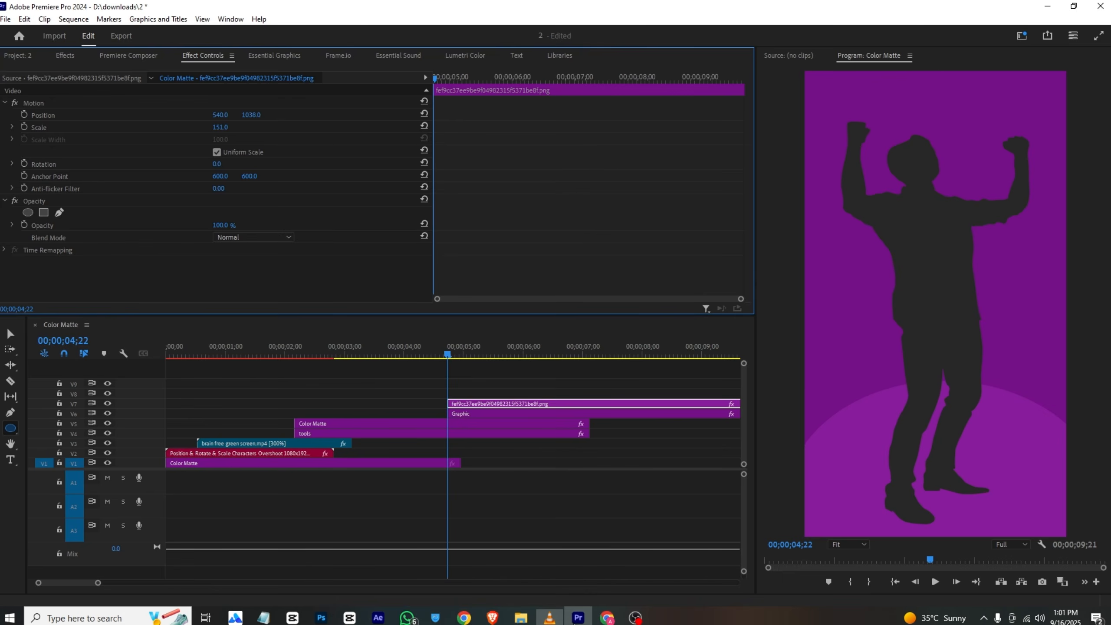
Find the Tint effect and apply it to the man silhouette clip
click(66, 55)
click(80, 66)
text(tint)
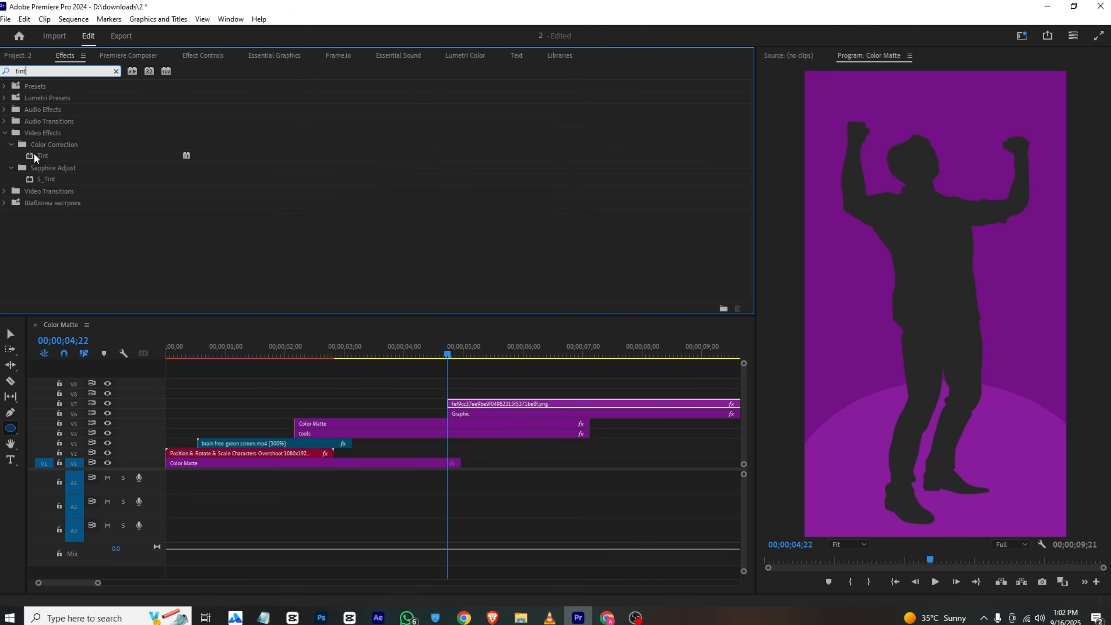
drag(33, 156, 468, 405)
click(203, 56)
Map the silhouette tint's black to the purple sampled from the background, and darken it to 490056
scroll(252, 229, down, 2)
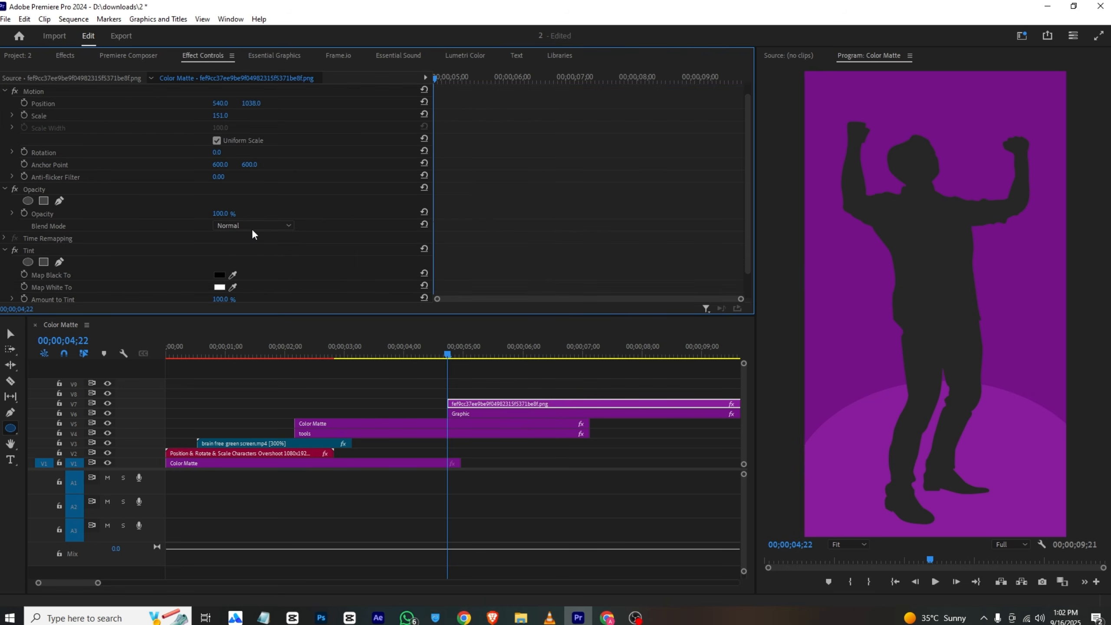
click(232, 248)
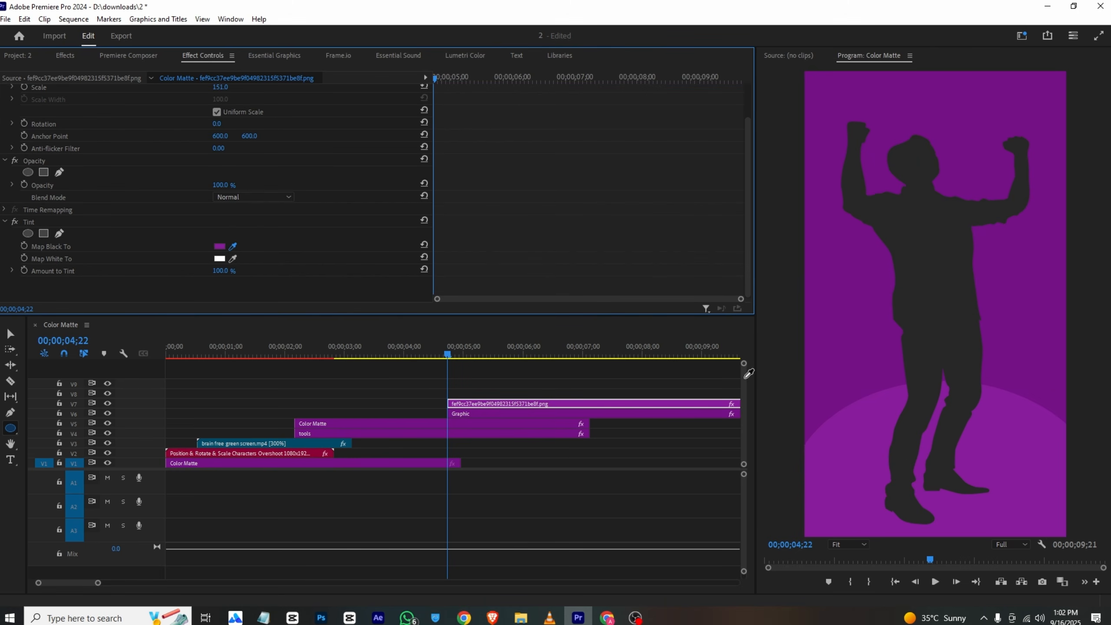
click(840, 340)
click(218, 247)
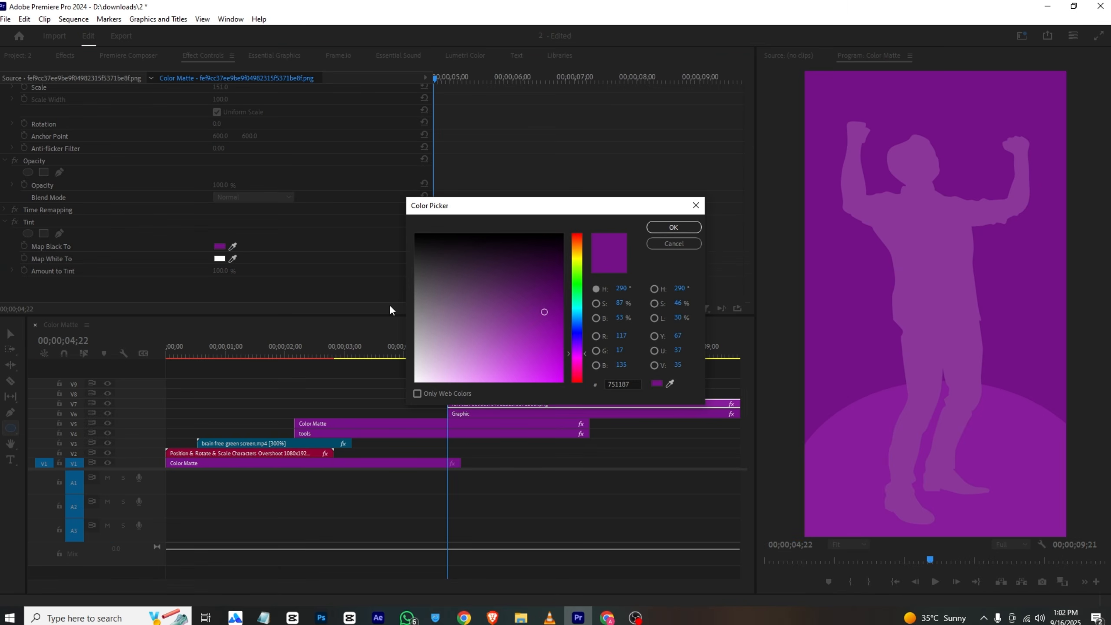
mouse_move(539, 308)
mouse_down()
mouse_move(563, 271)
mouse_move(623, 288)
mouse_up()
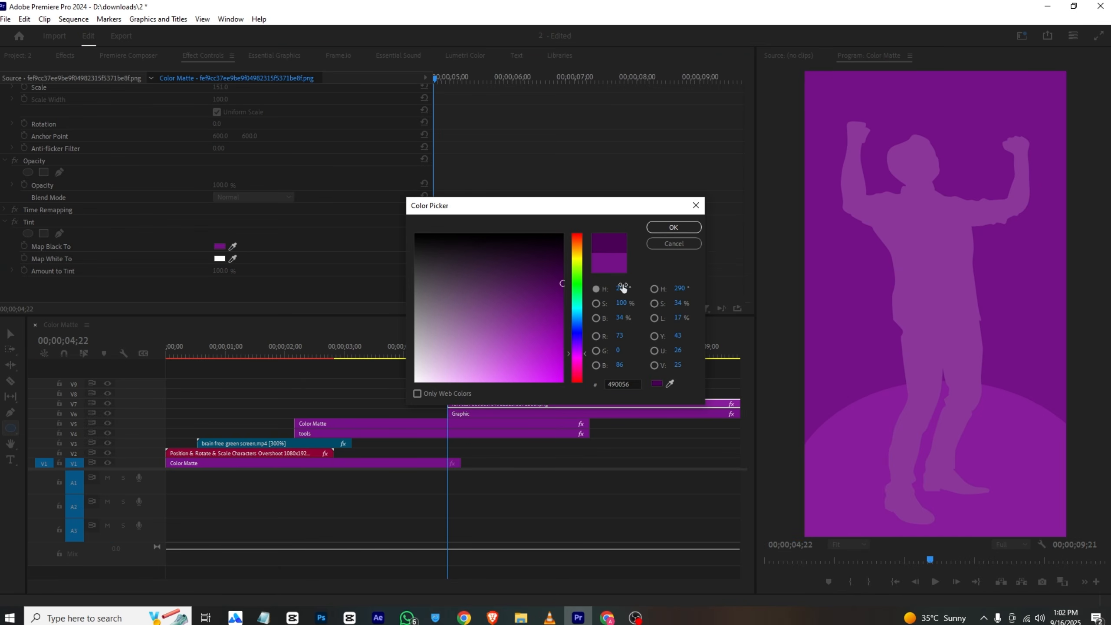
click(674, 229)
Set the silhouette tint's Map Black To colour to bright purple 9000AA and deselect the clip
click(219, 247)
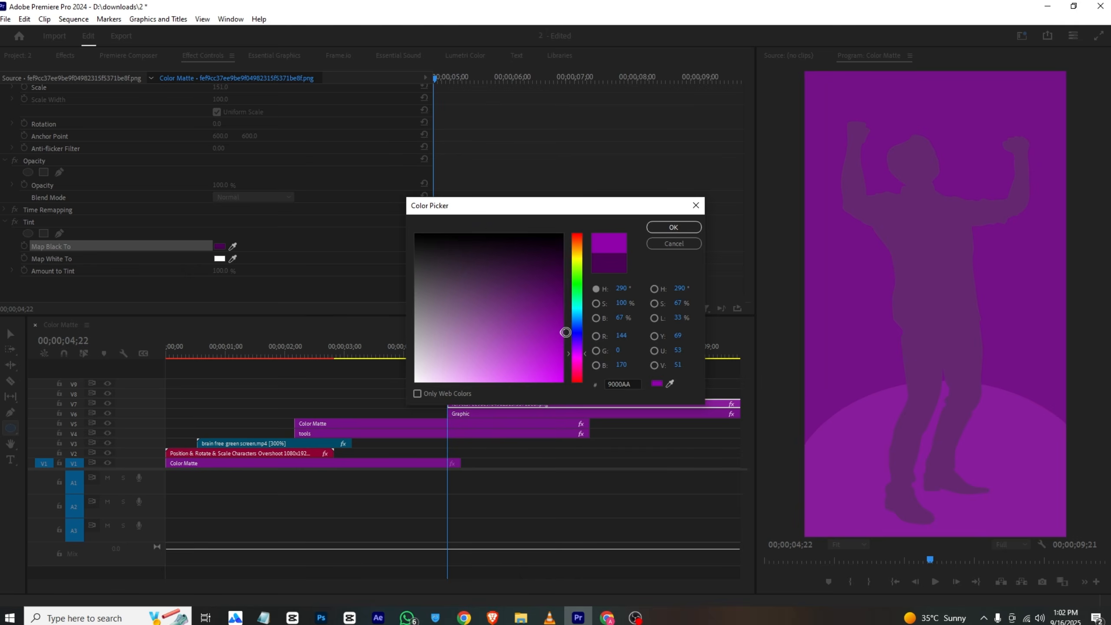
click(562, 332)
click(669, 228)
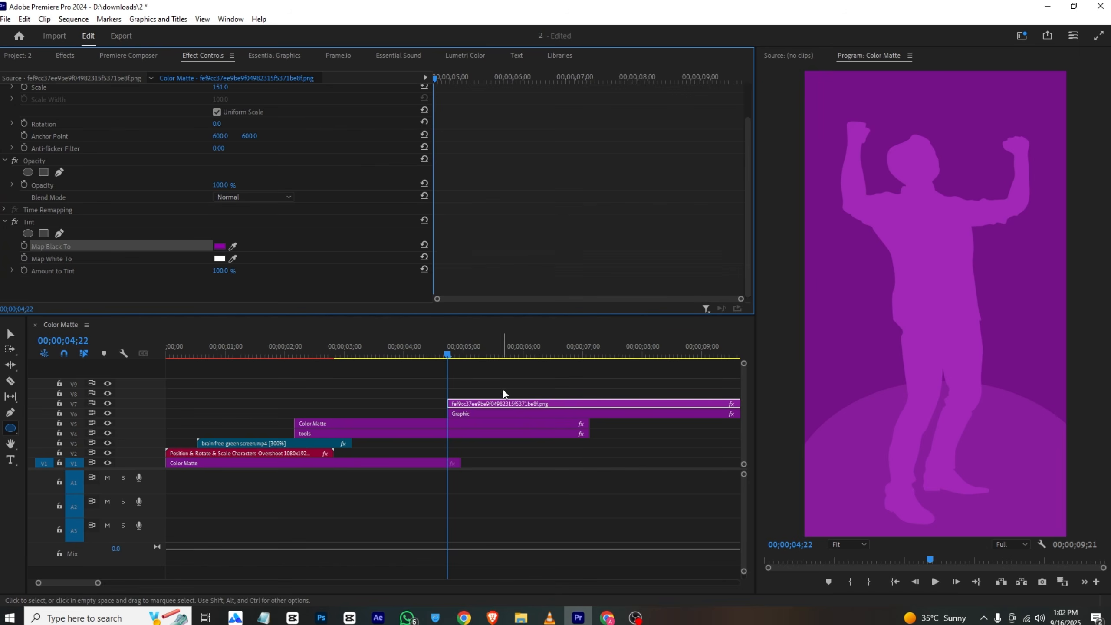
click(499, 373)
Examine the reference video from the "Life" scene to the "Whether it's" scene with app icons, and return to Premiere Pro
click(550, 618)
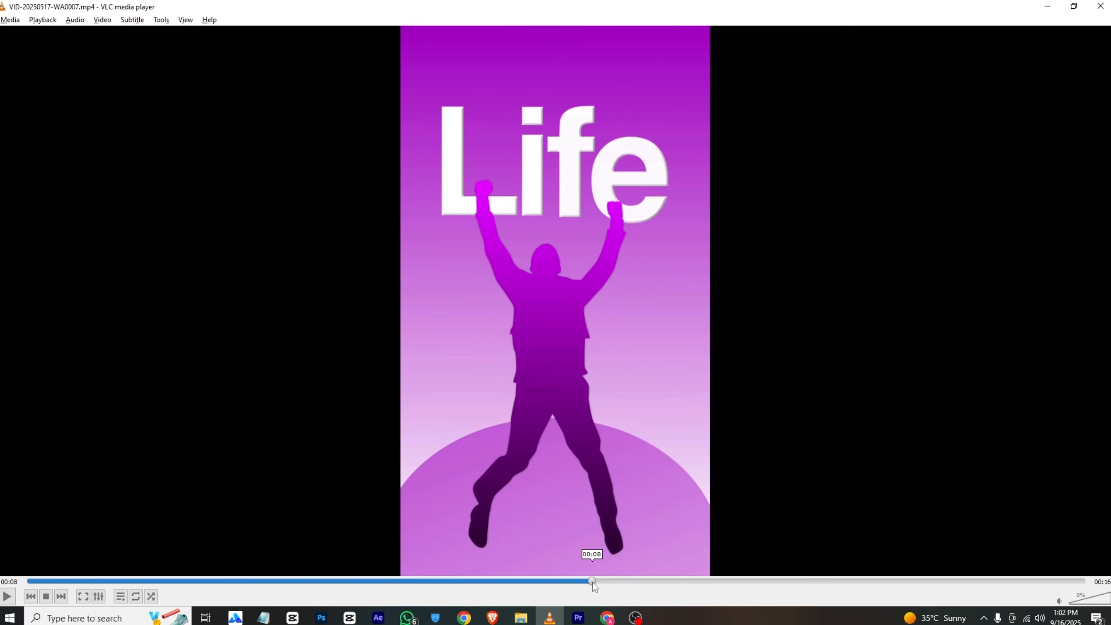
drag(592, 582, 666, 577)
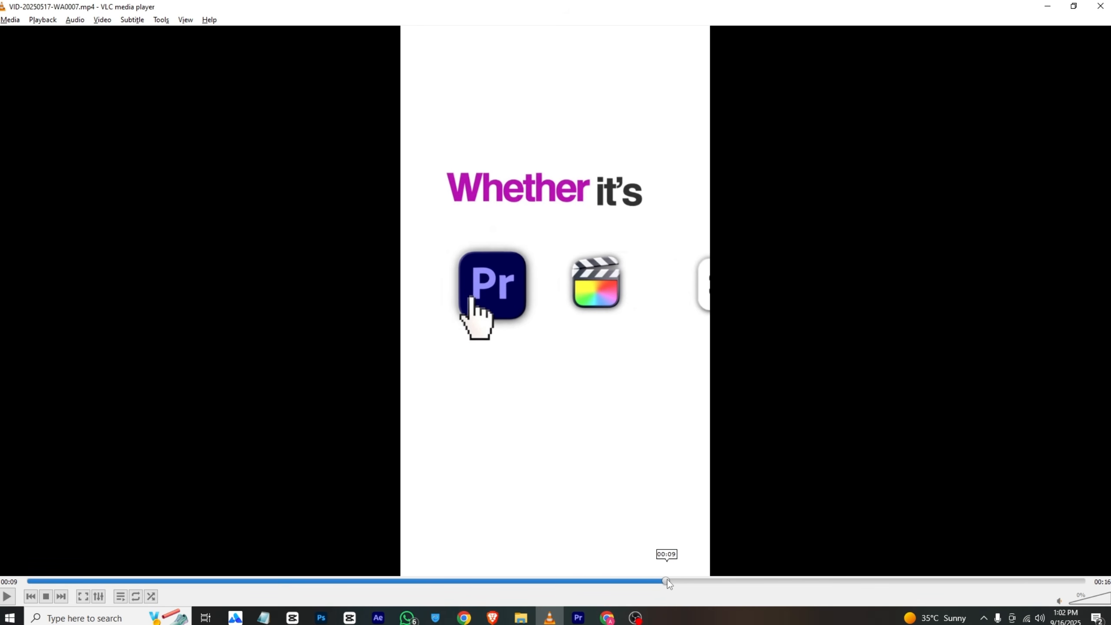
click(579, 617)
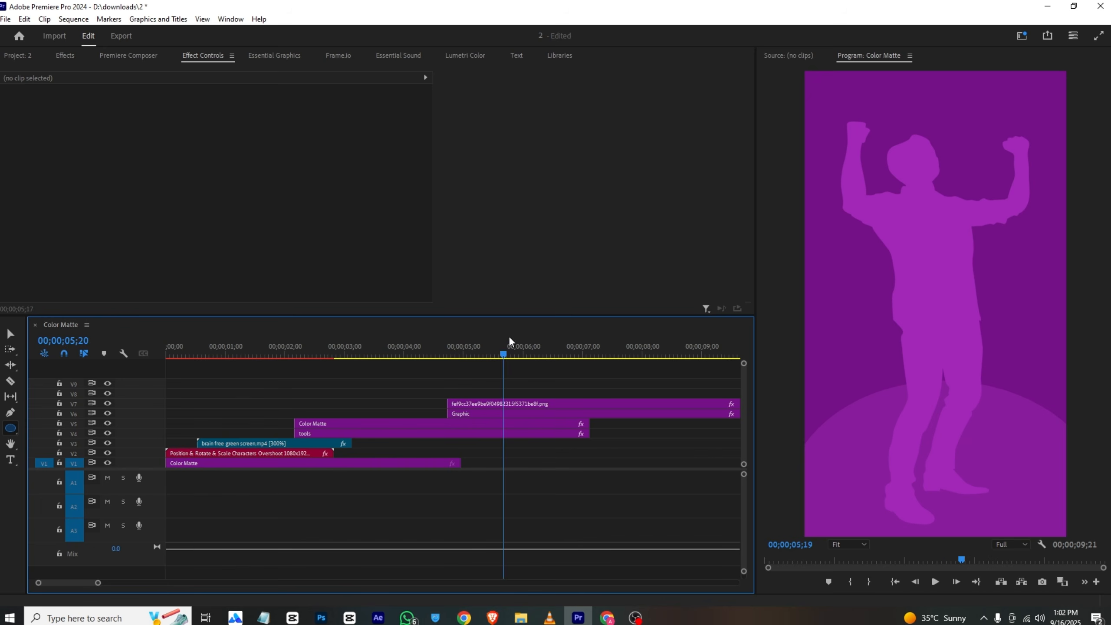
Extend the purple matte to 00;00;08;28, cut the silhouette and ellipse clips at about 00;00;05;16, and delete their remainders
drag(569, 347, 700, 426)
key(c)
click(494, 413)
key(v)
key(Delete)
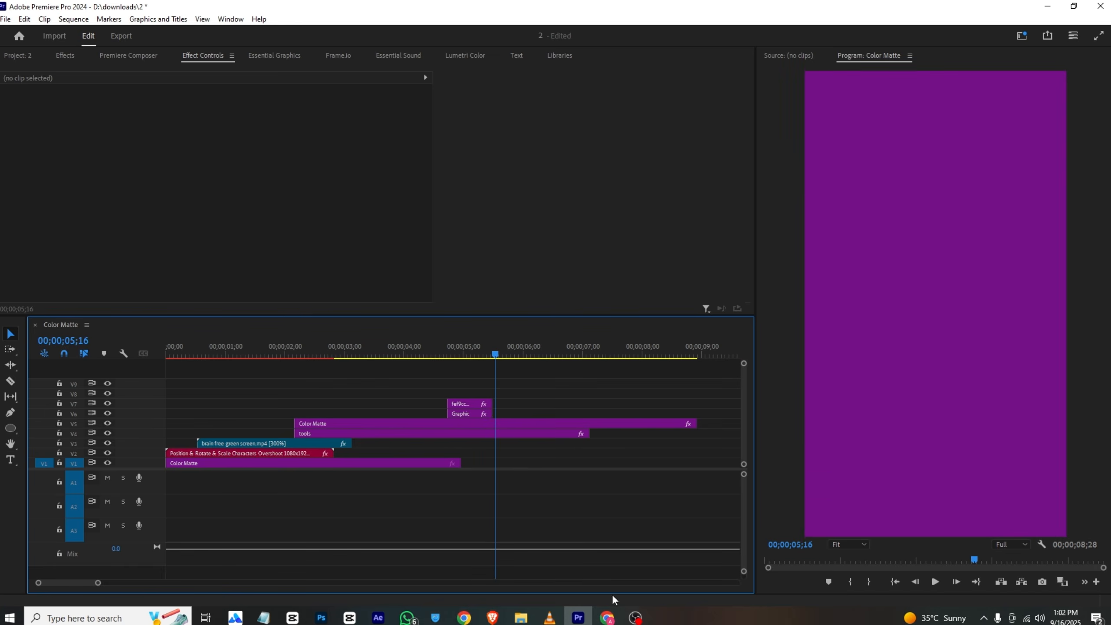
click(550, 618)
click(578, 618)
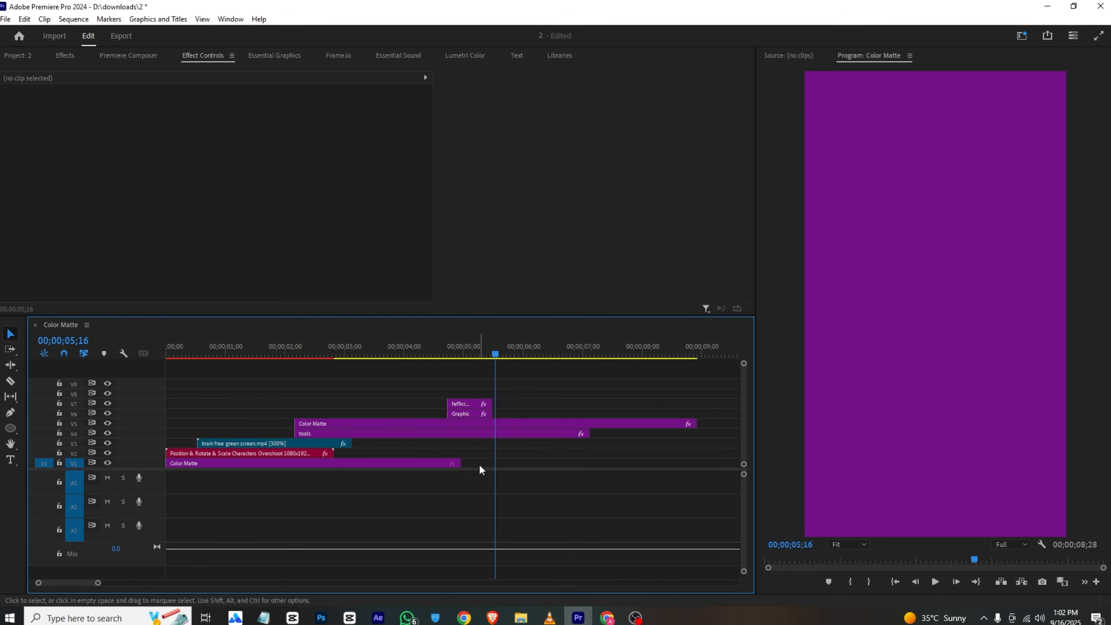
Cut the purple matte and "tools" clips at 00;00;05;16, delete their remainders, and extend the white matte to 00;00;11;00
key(c)
click(496, 434)
key(v)
drag(501, 484, 520, 424)
key(Delete)
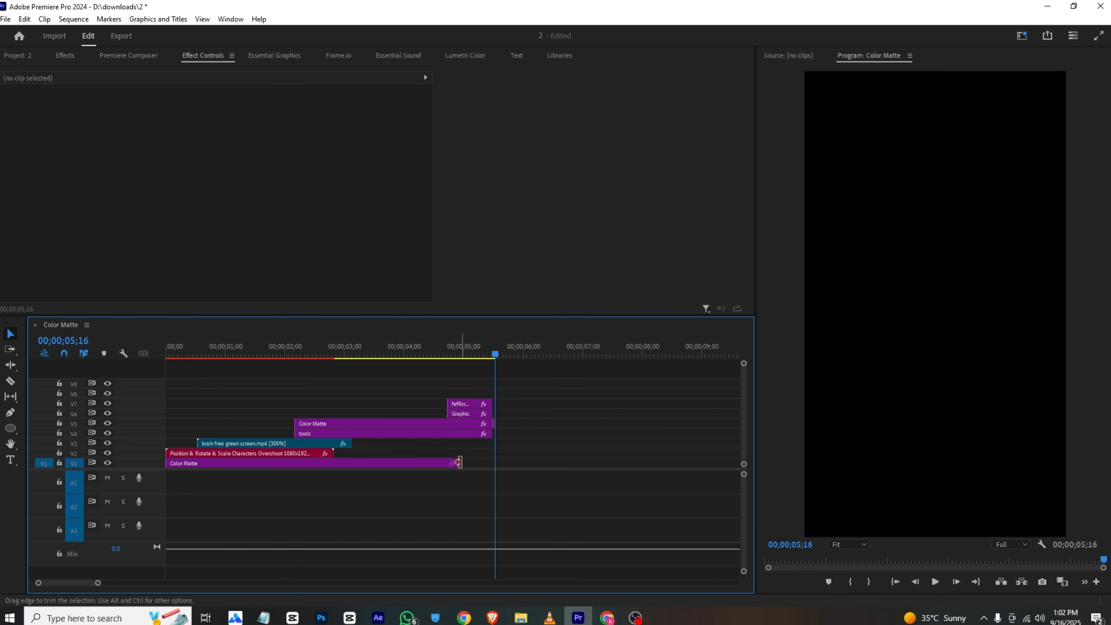
drag(460, 463, 741, 471)
Place premiere-pro (1).png on V4 at 00;00;05;20, set its scale to 69, and shift it toward the frame's left side
click(422, 353)
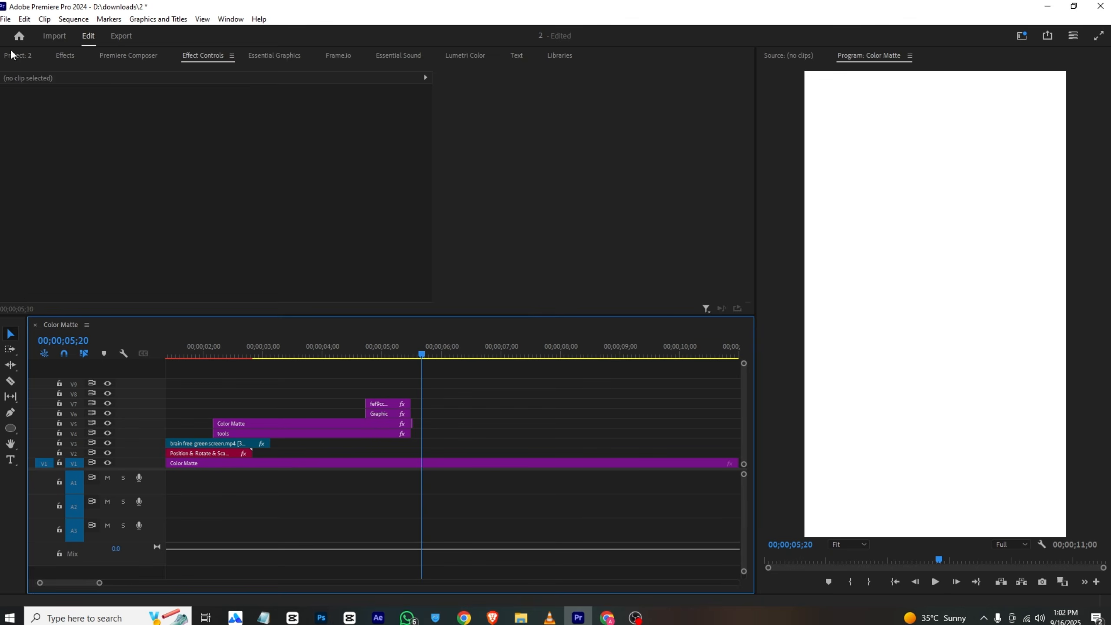
click(18, 55)
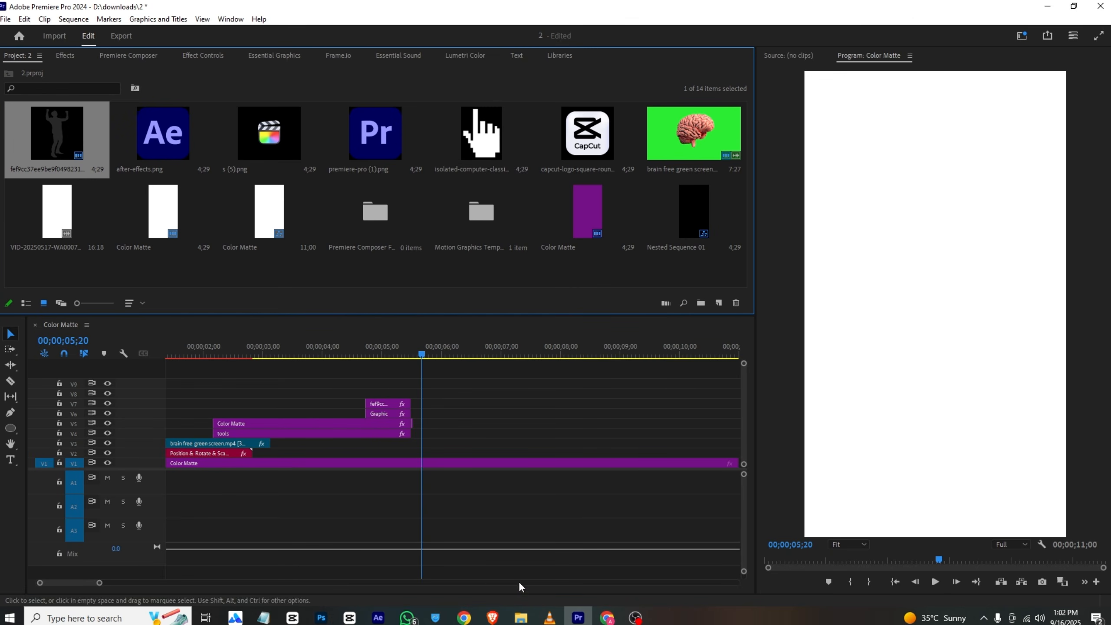
click(550, 618)
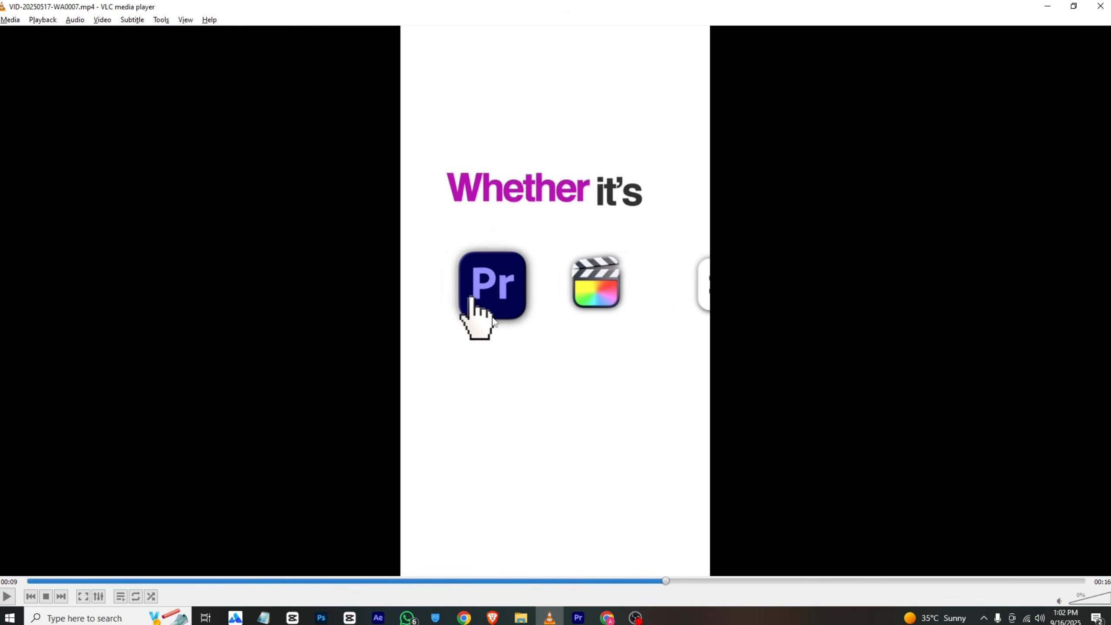
click(578, 618)
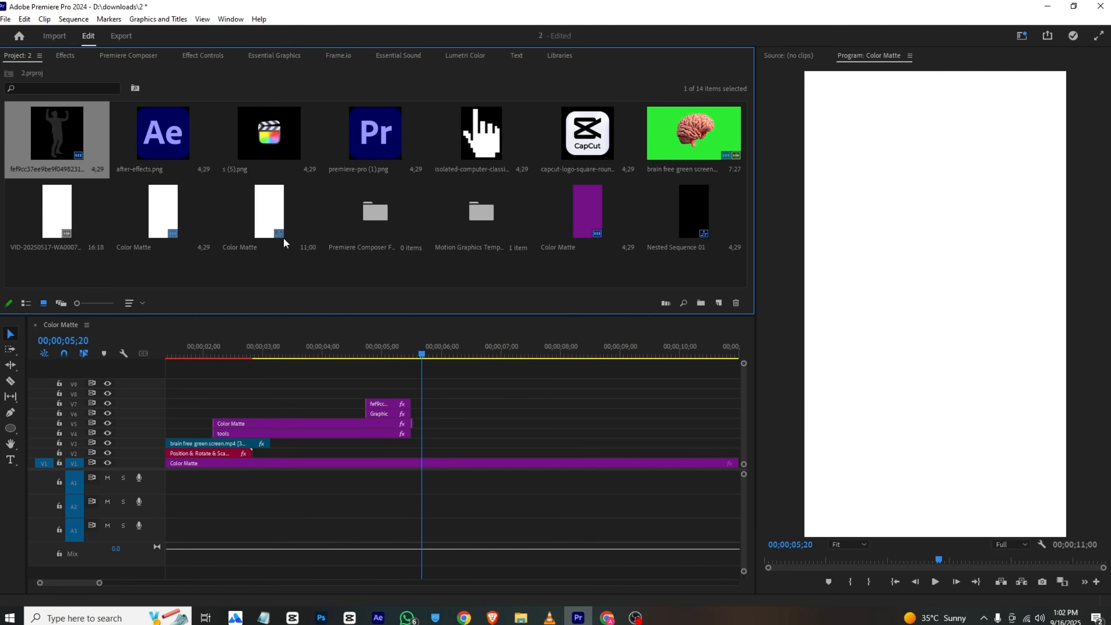
drag(367, 137, 433, 433)
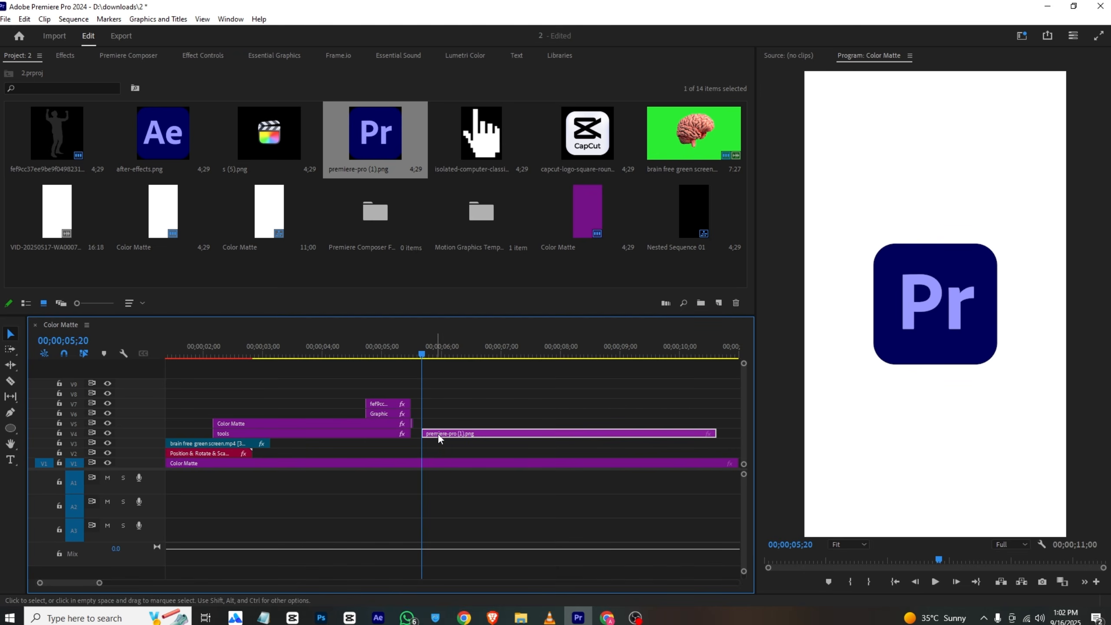
click(215, 49)
drag(221, 127, 183, 115)
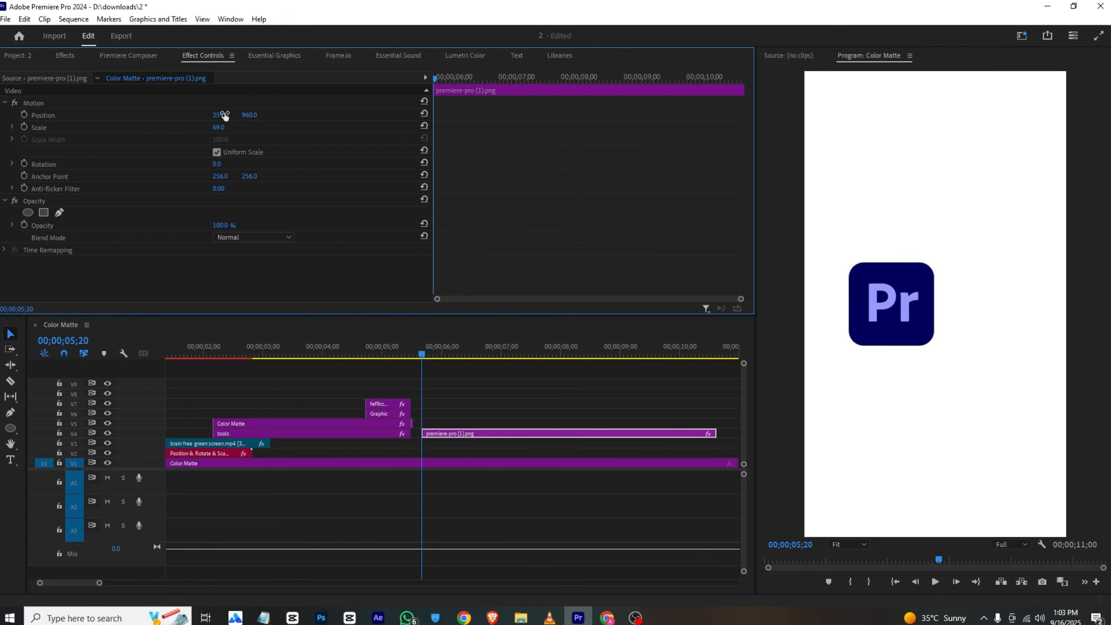
Add the CapCut logo on V6 and s (5).png on V5 at 00;00;05;20, above the Premiere Pro icon clip
click(36, 61)
drag(587, 136, 429, 414)
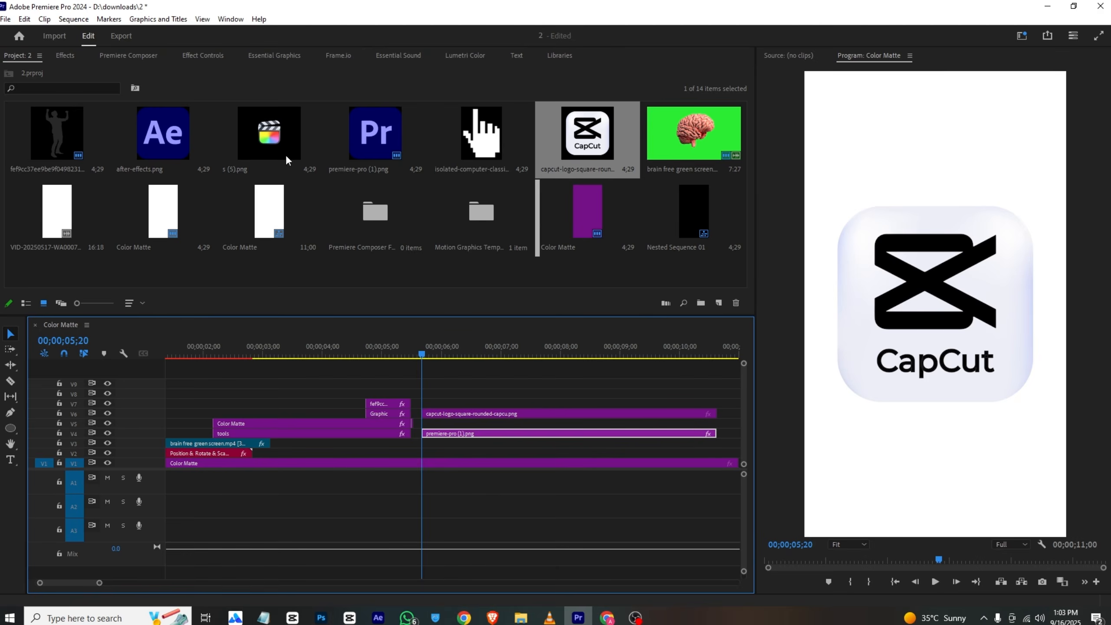
drag(287, 160, 423, 431)
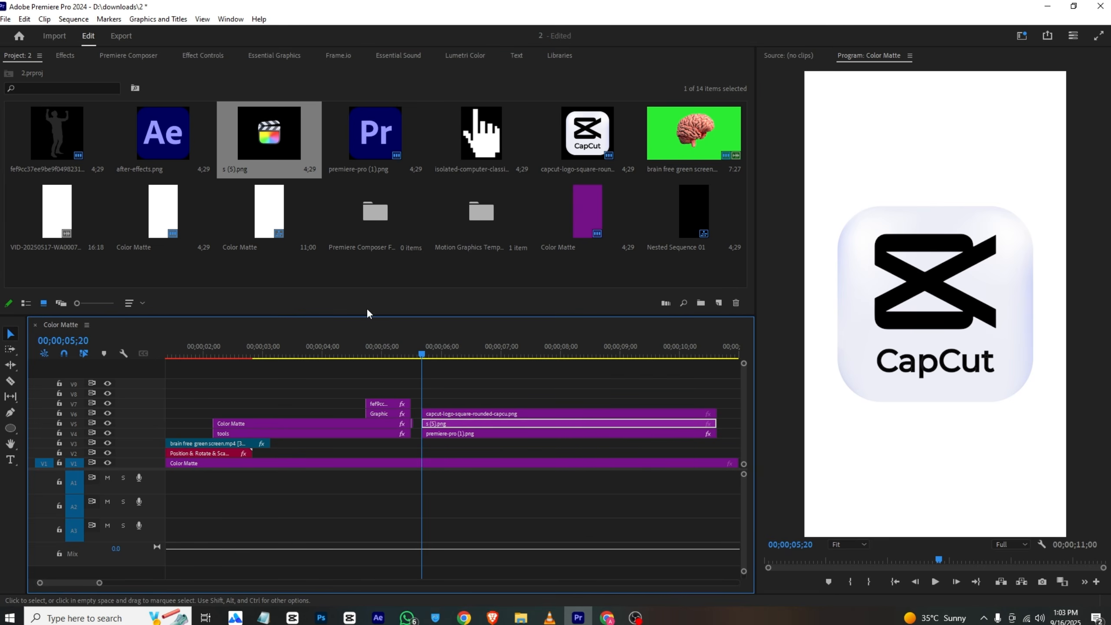
Set the CapCut logo's scale to 43 and the s (5).png clapperboard icon's scale to 107
click(206, 56)
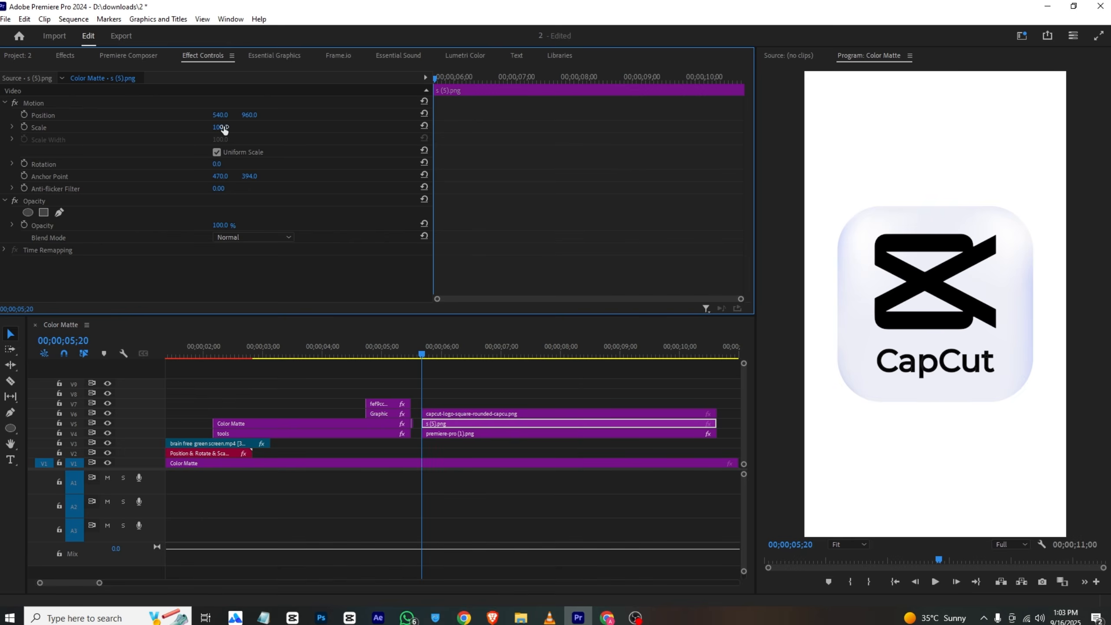
click(460, 414)
drag(220, 127, 196, 127)
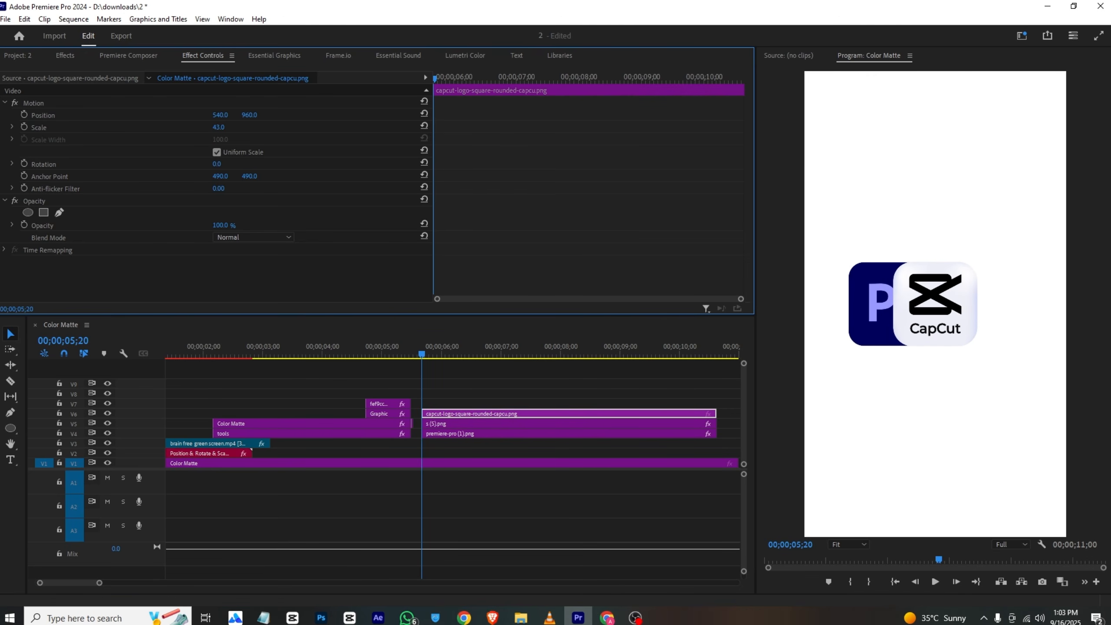
click(445, 425)
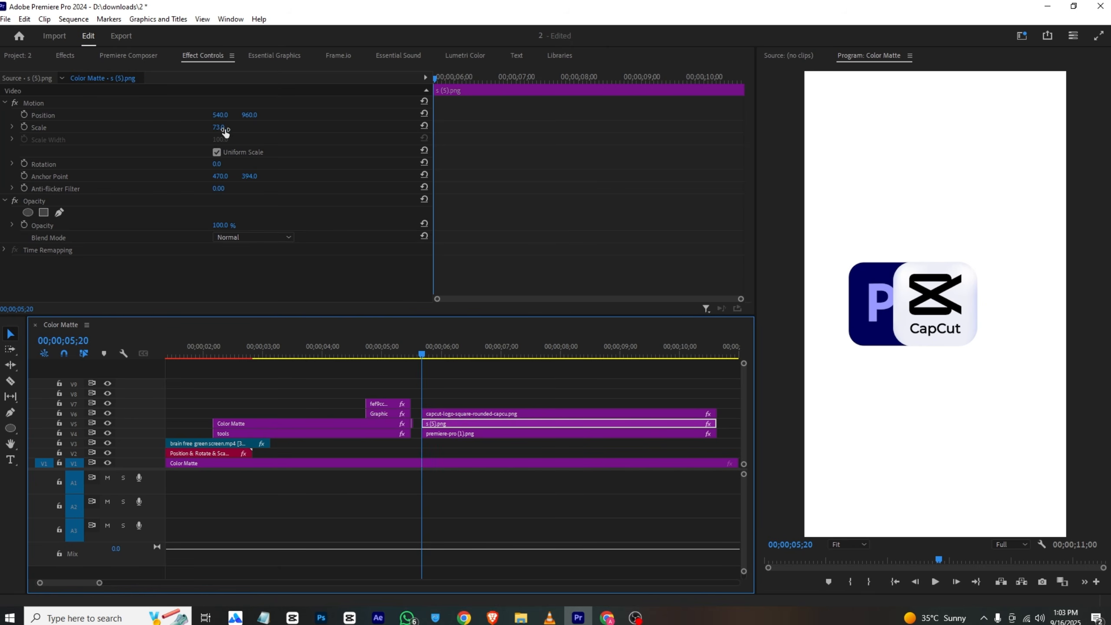
drag(222, 130, 229, 127)
click(480, 374)
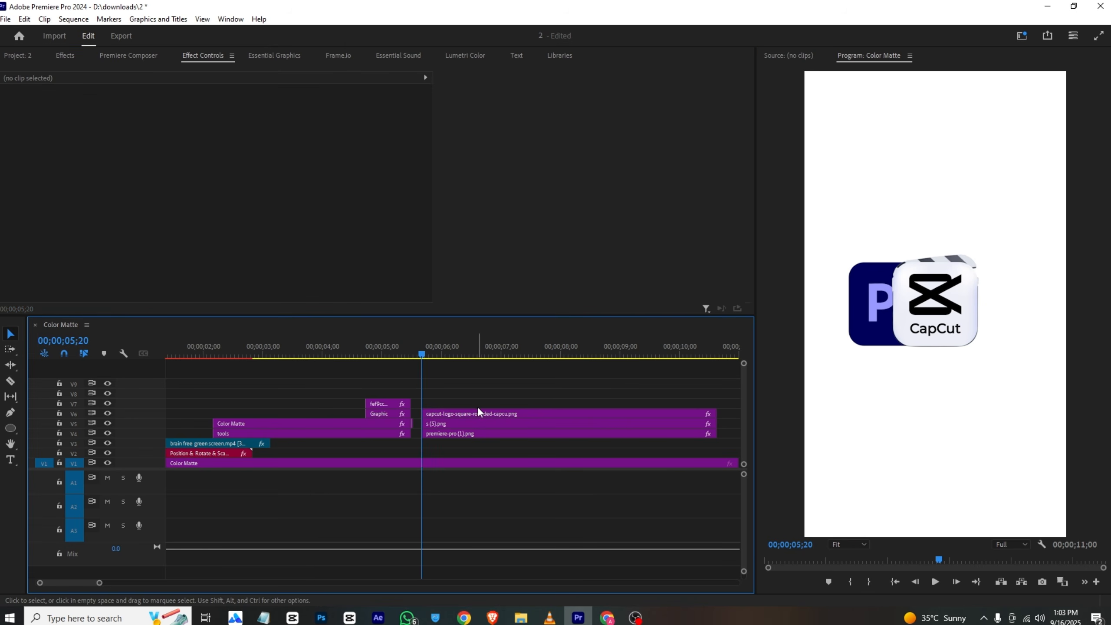
Spread the icons apart horizontally by setting the Premiere Pro icon's X position to 213 and the CapCut logo's to 909
click(493, 435)
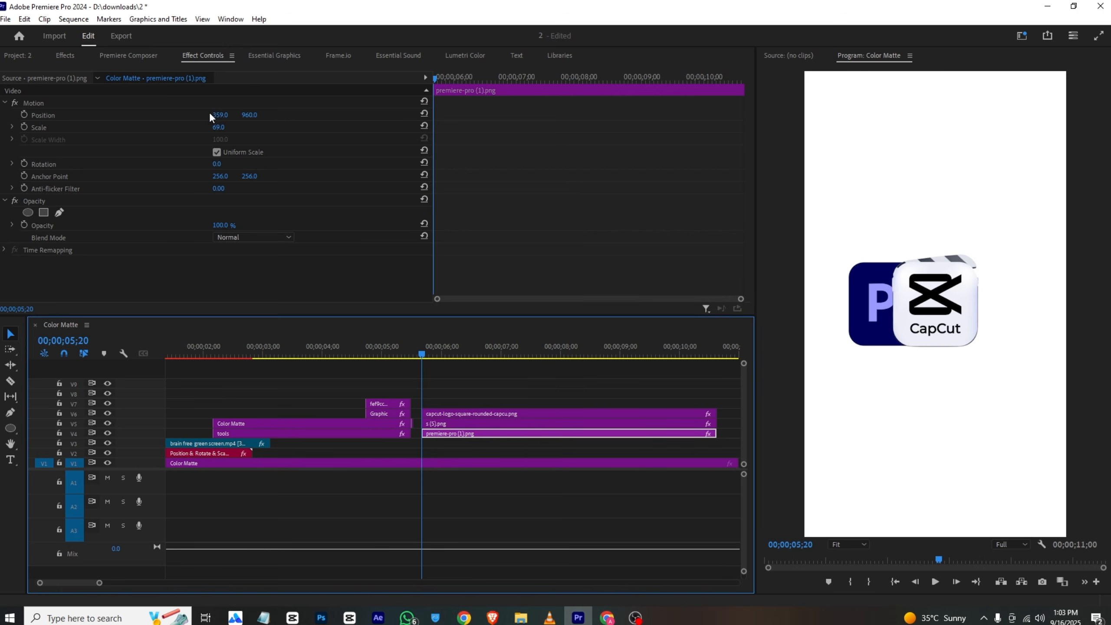
drag(214, 116, 180, 115)
click(468, 425)
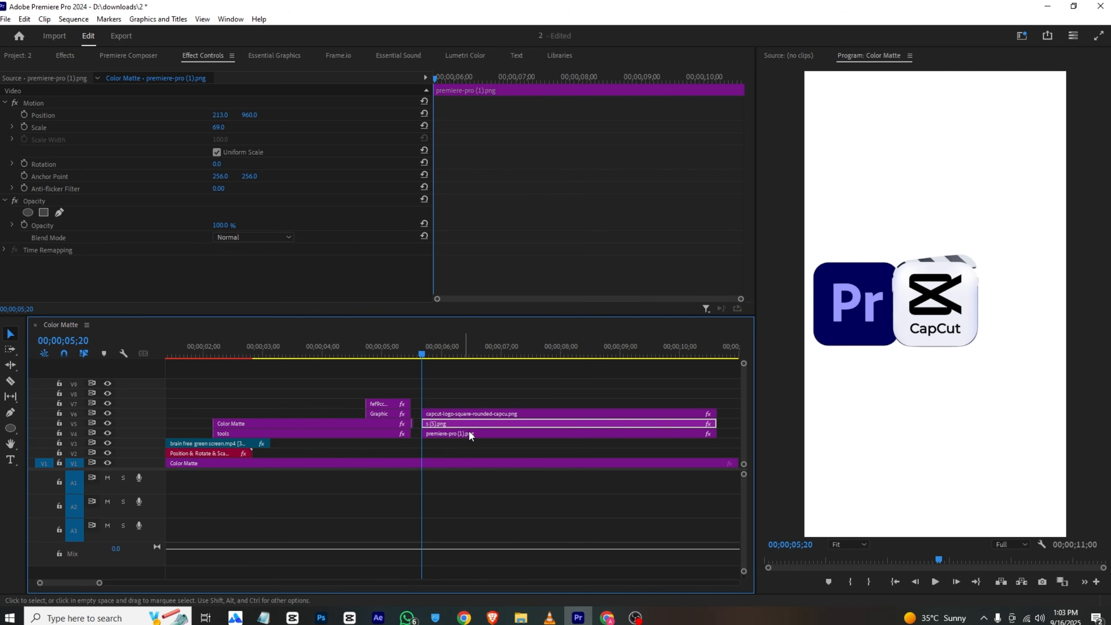
click(483, 414)
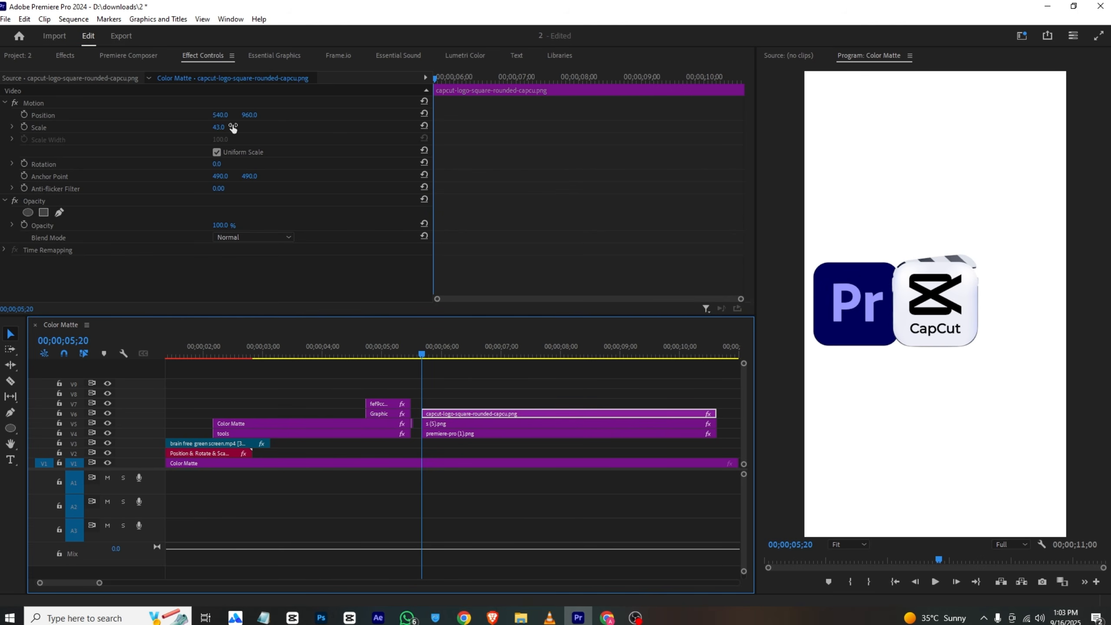
drag(220, 115, 382, 114)
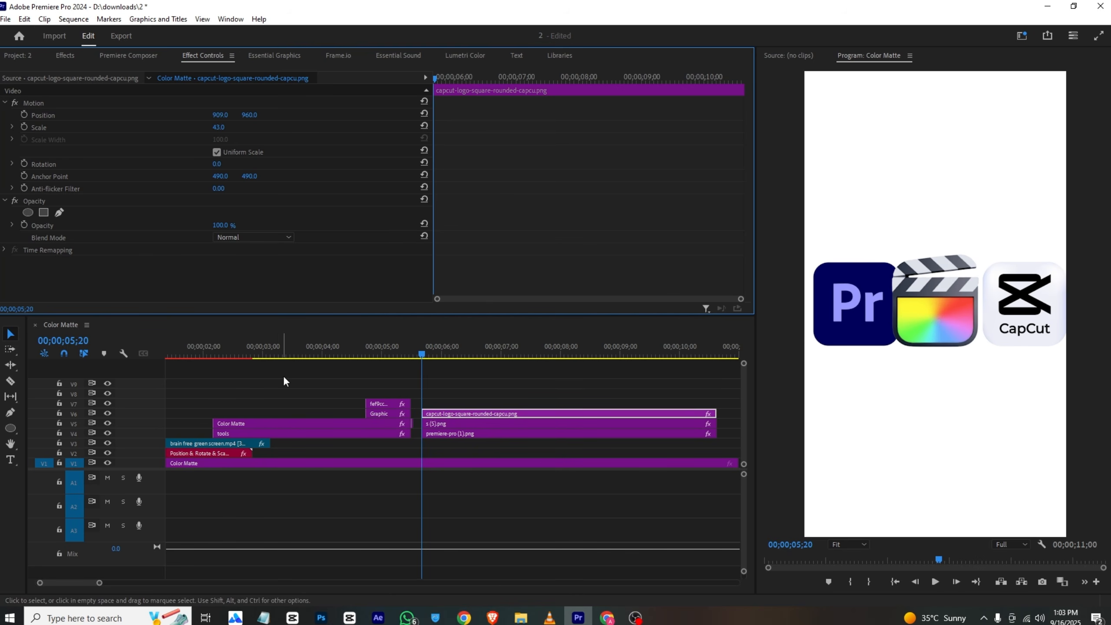
Even out the icon sizes: clapperboard scale 79, smaller Premiere Pro icon, and CapCut logo scale 36 at position 910, 959
click(463, 422)
click(465, 433)
click(463, 421)
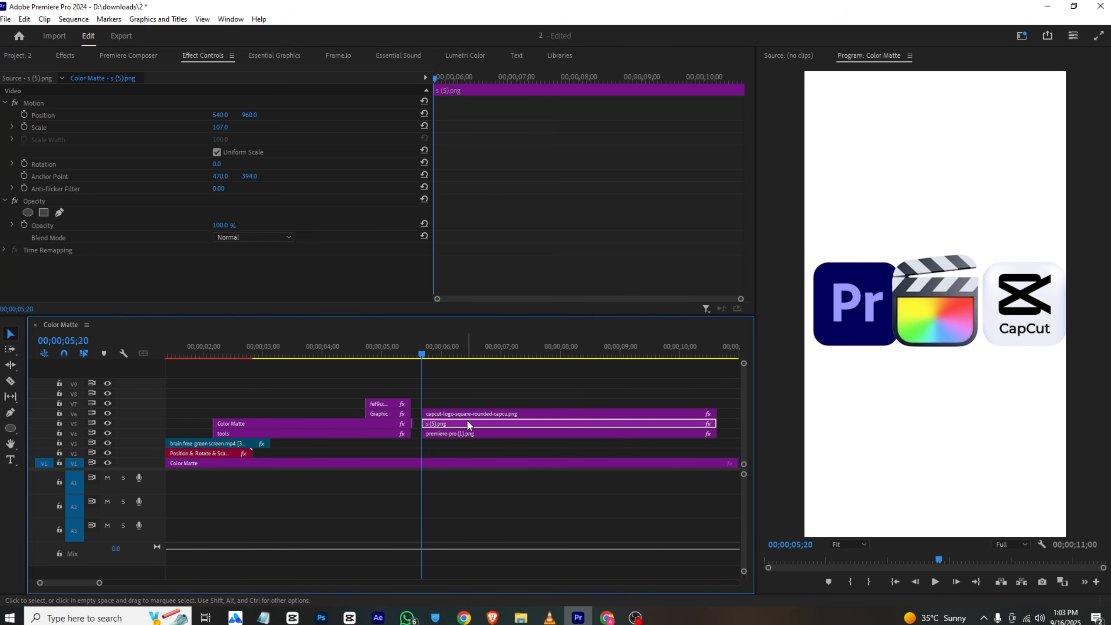
drag(228, 127, 216, 127)
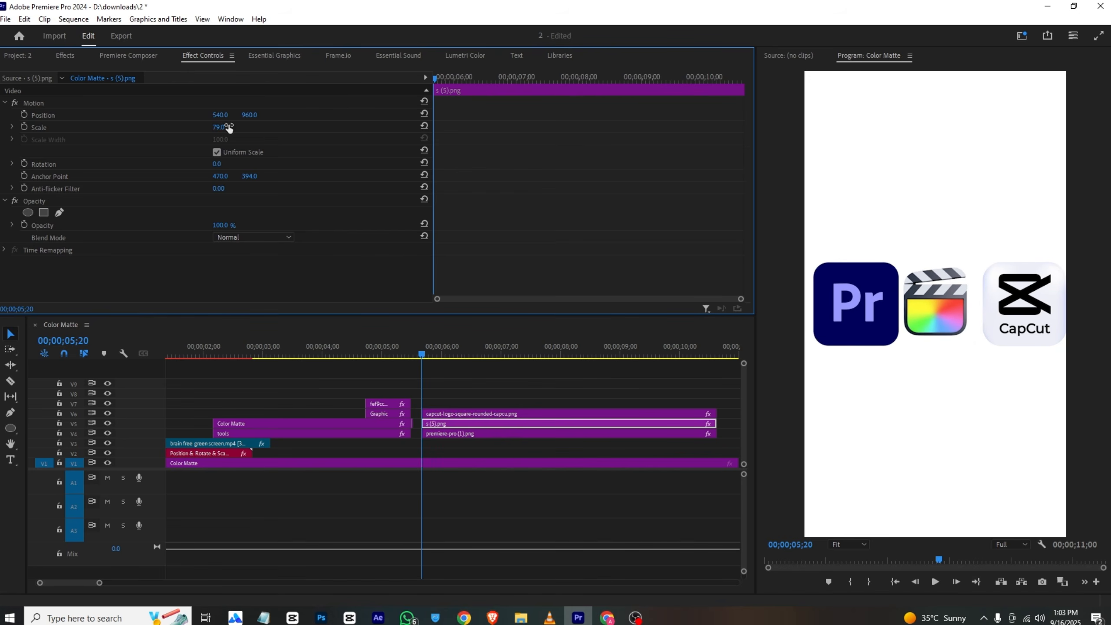
click(448, 432)
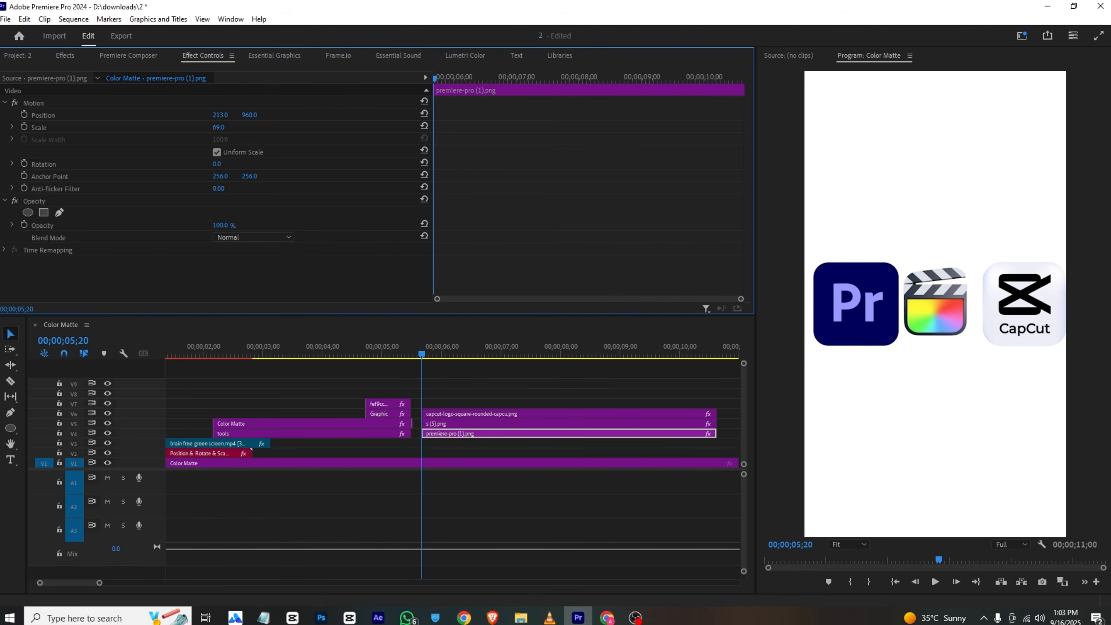
click(456, 414)
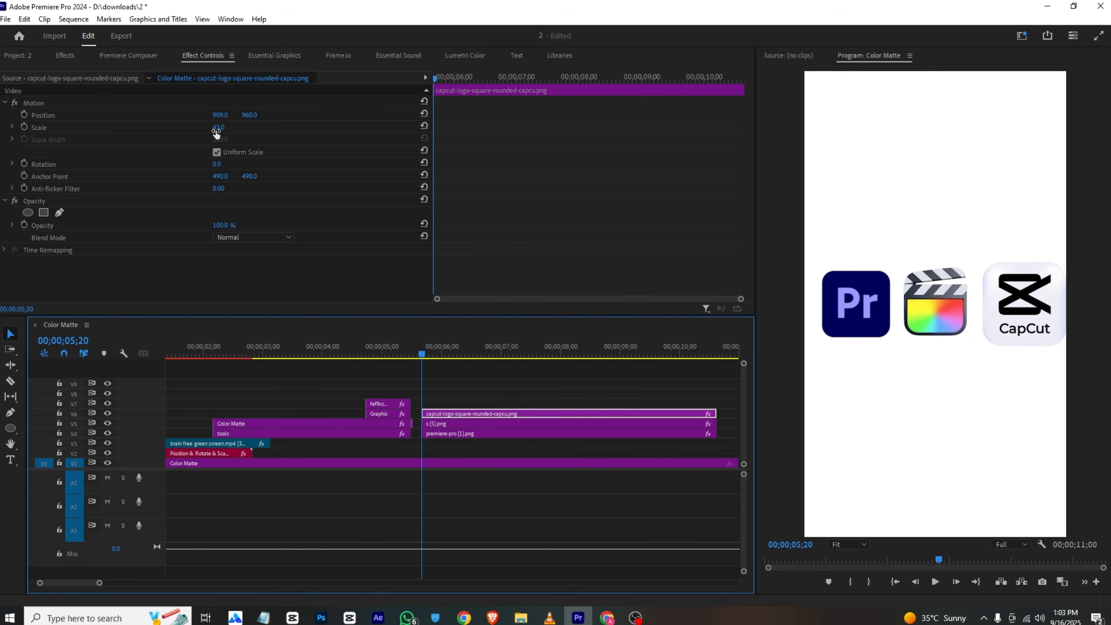
drag(216, 128, 252, 116)
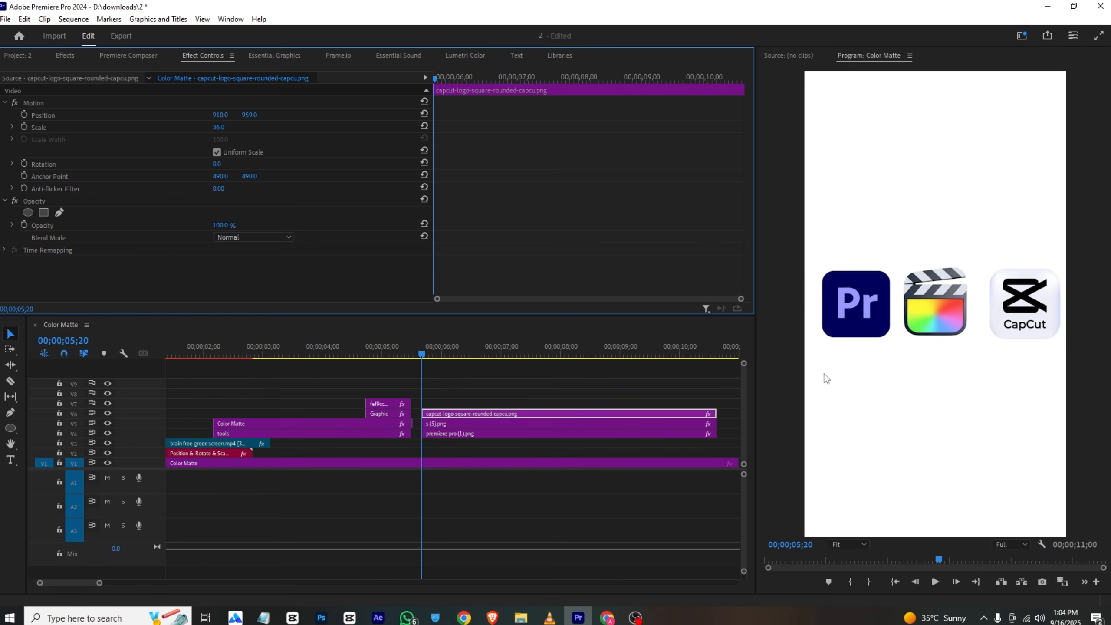
Apply Drop Shadow to the CapCut logo with opacity 100%, direction 120°, distance 10 and softness 117
click(62, 57)
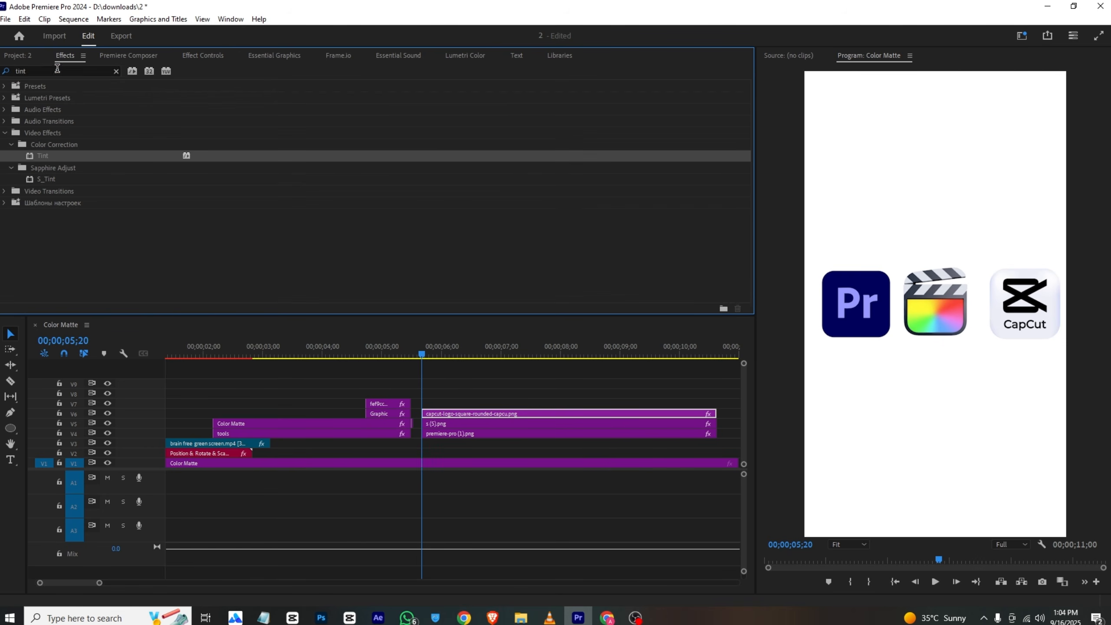
click(58, 70)
text(drop)
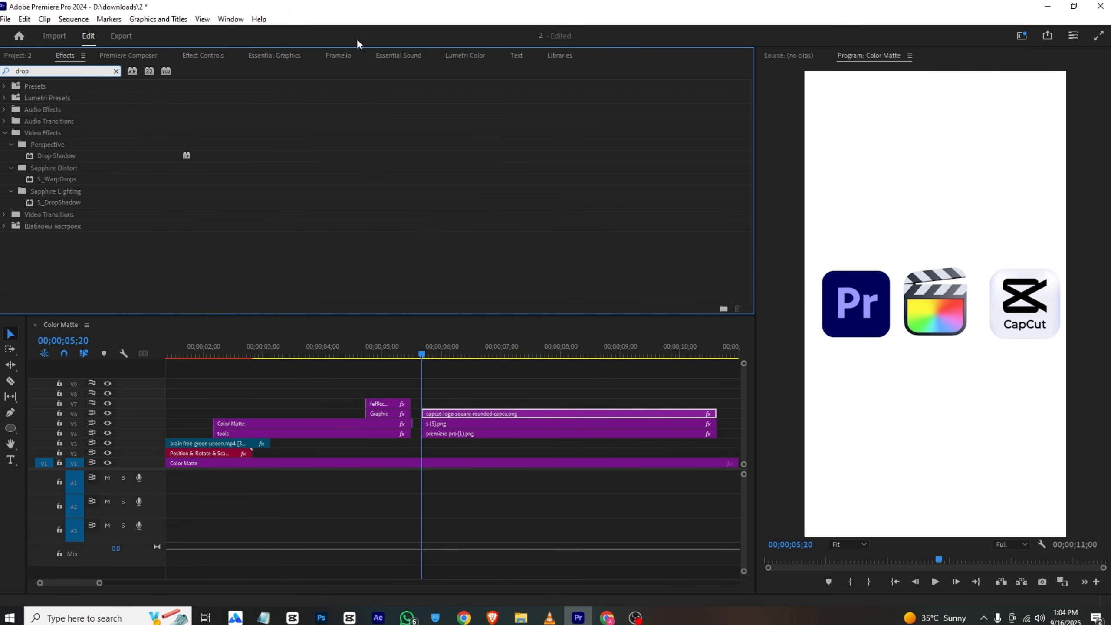
drag(42, 155, 482, 417)
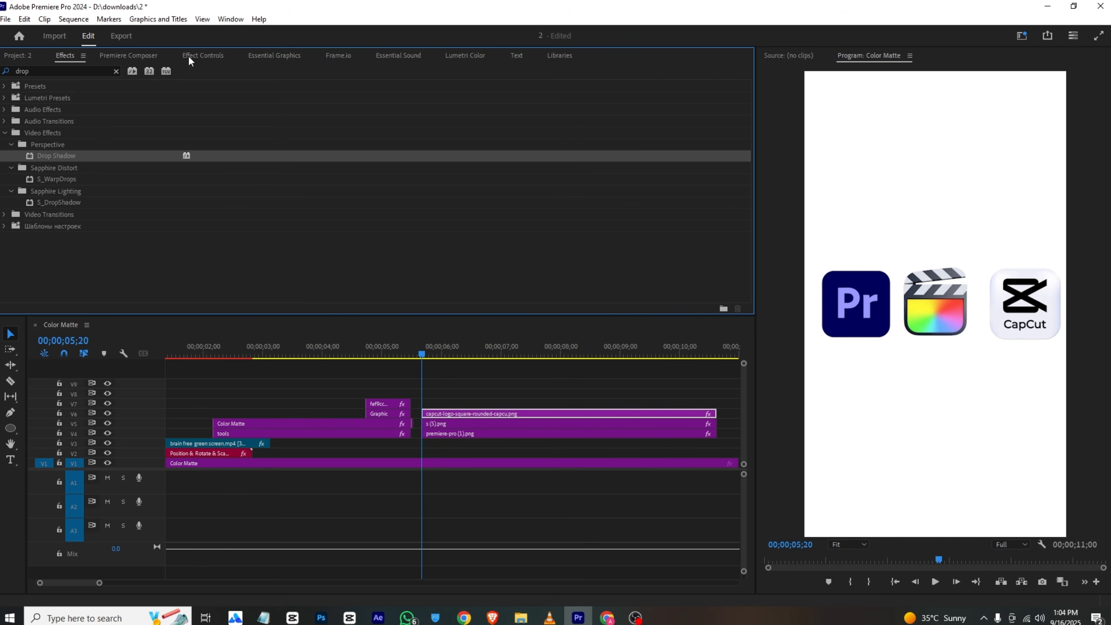
click(202, 55)
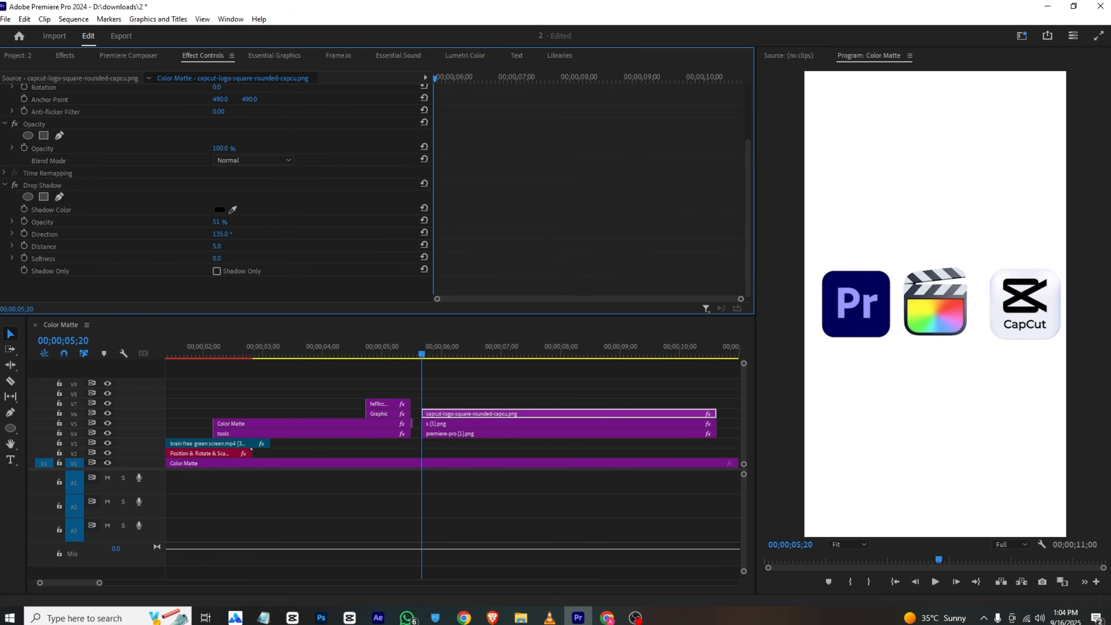
drag(218, 222, 259, 222)
mouse_move(217, 258)
mouse_down()
mouse_move(268, 258)
mouse_move(243, 233)
mouse_move(213, 247)
mouse_up()
Copy the CapCut logo's Drop Shadow effect onto the s (5).png and premiere-pro (1).png clips
click(44, 187)
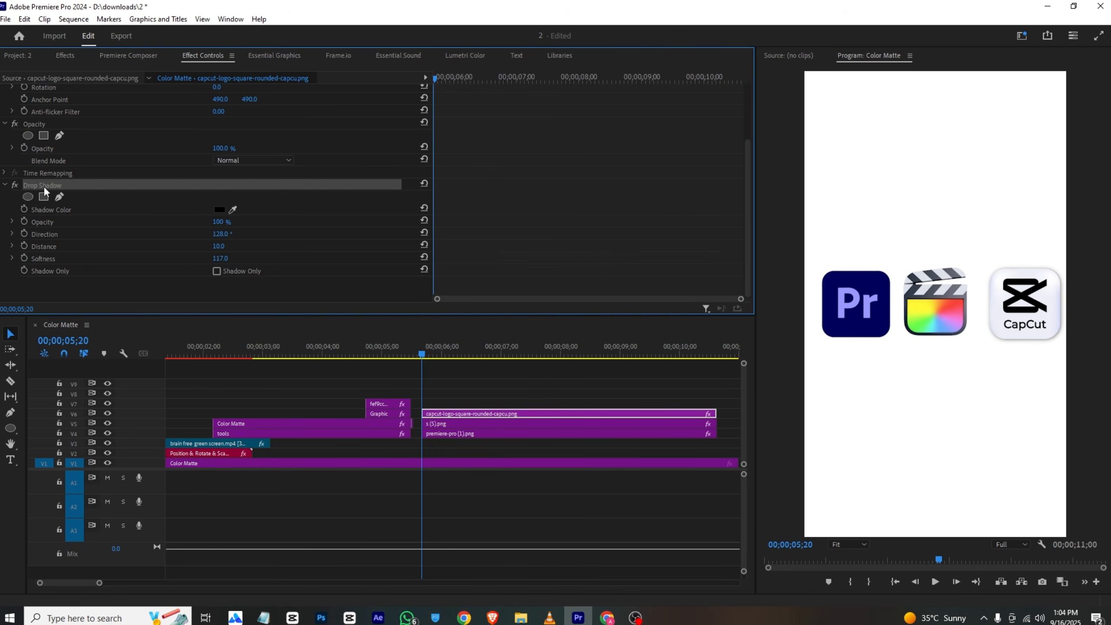
drag(437, 445, 449, 426)
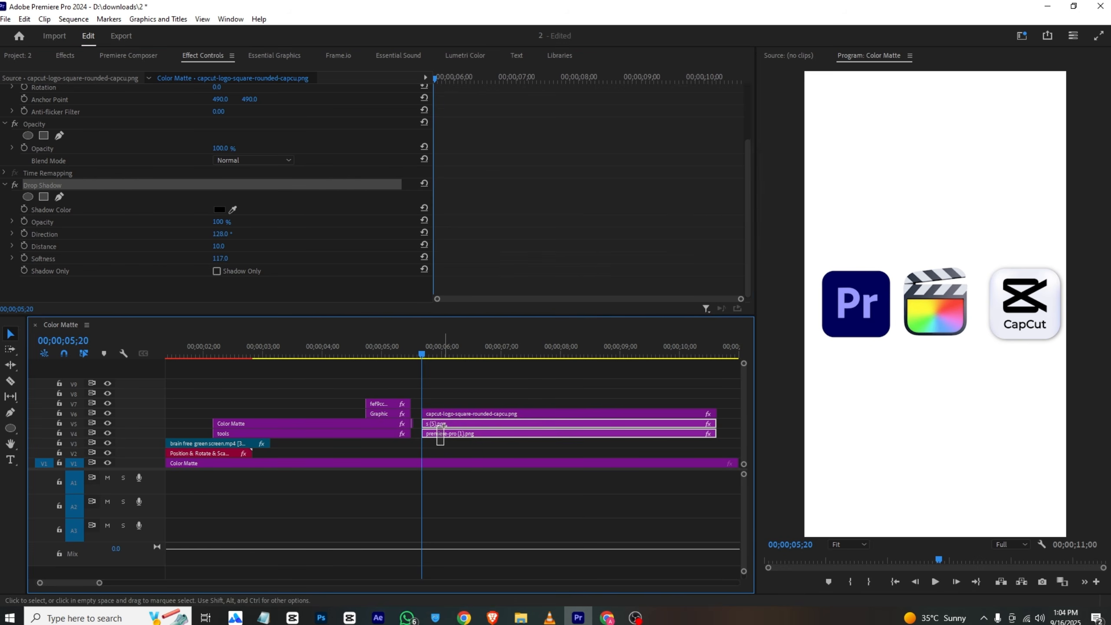
click(436, 384)
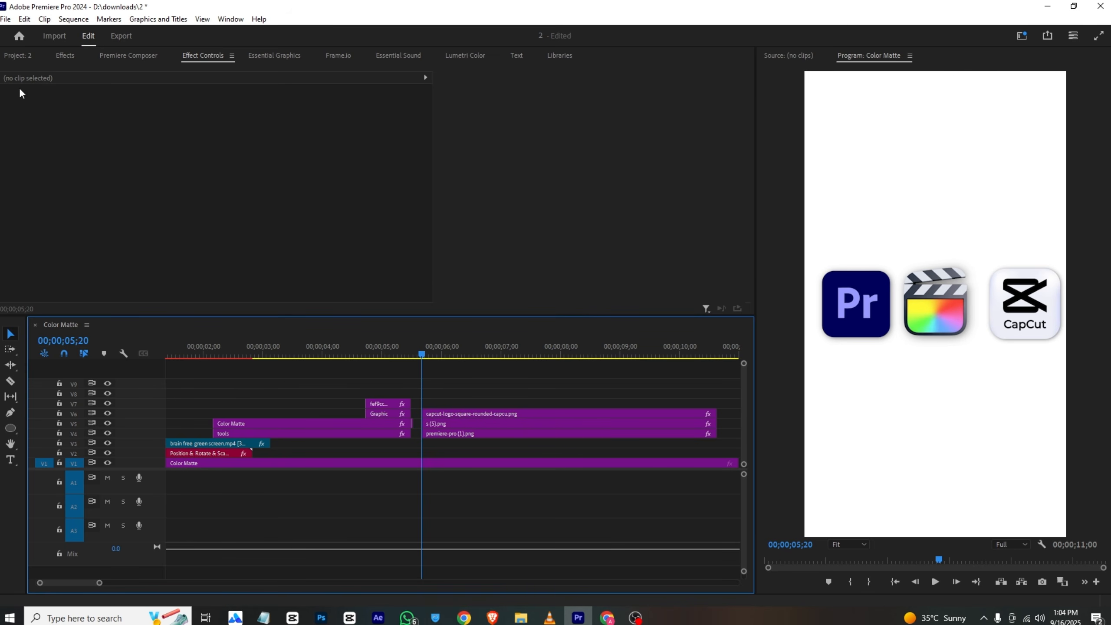
Add the hand cursor image on V7 at 00;00;05;20, with scale 53 and position 540, 1078
click(72, 60)
click(28, 52)
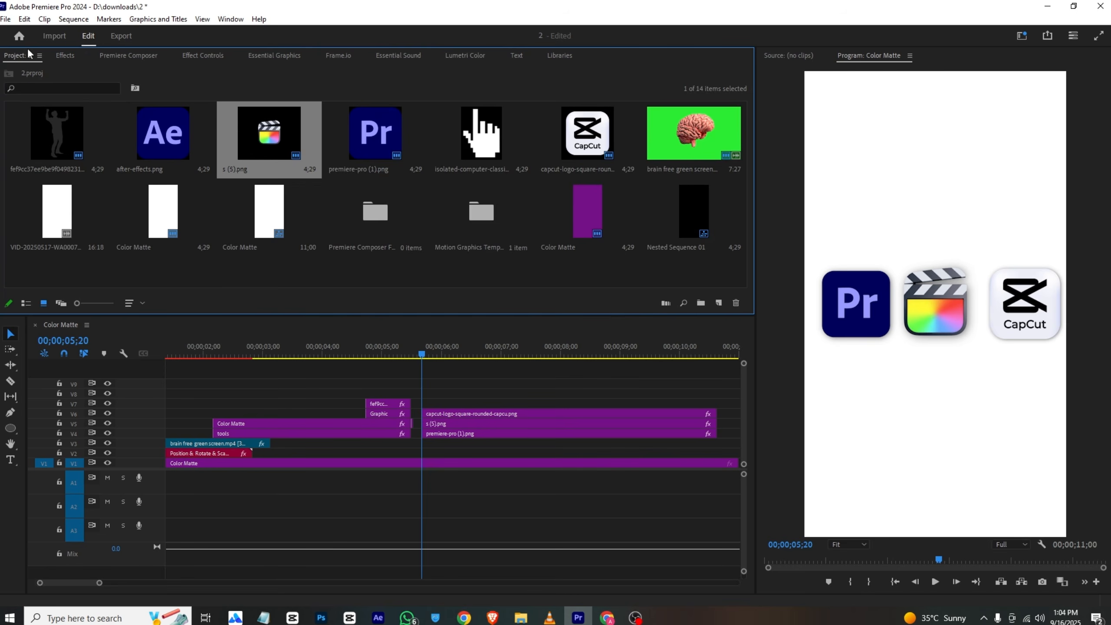
drag(480, 140, 425, 404)
click(203, 56)
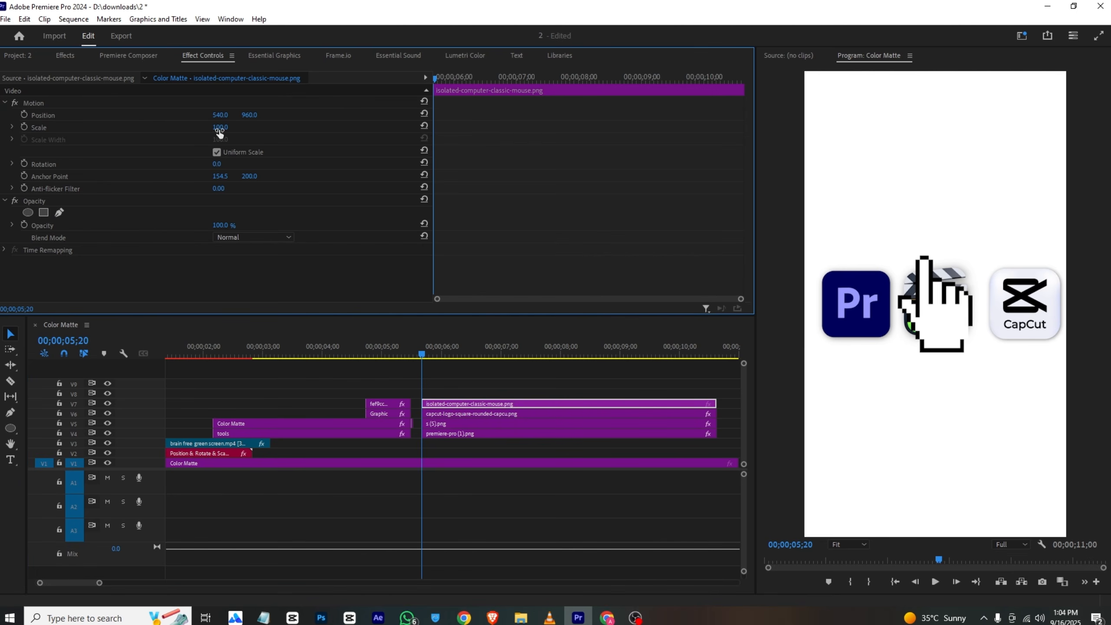
drag(220, 127, 254, 115)
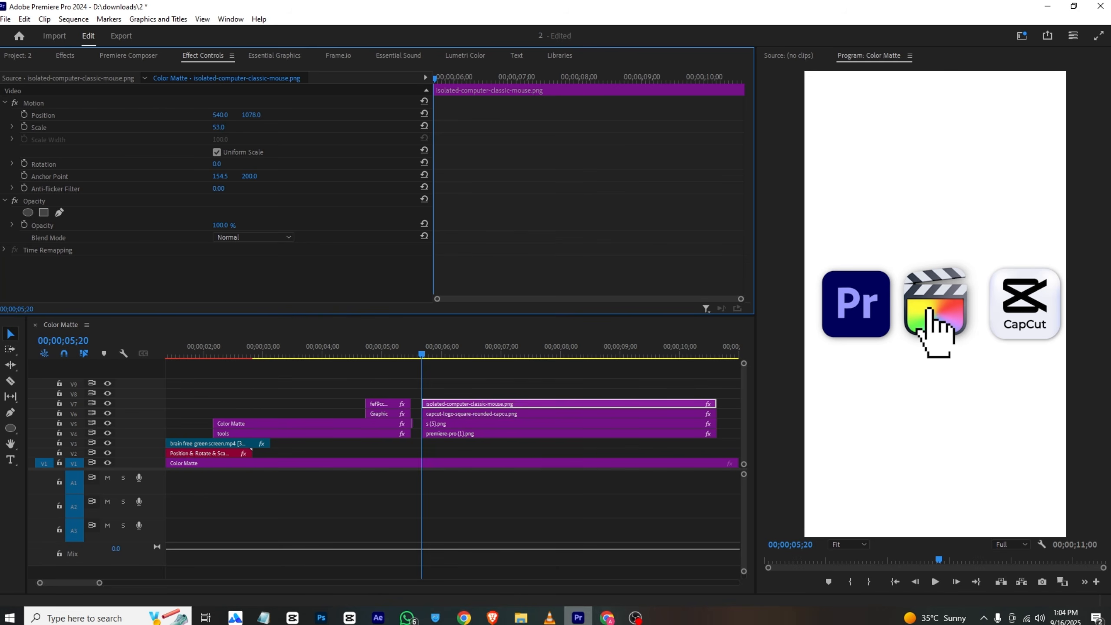
Switch to VLC and examine the cursor and icon animation around the 9-second mark of the reference video
click(550, 618)
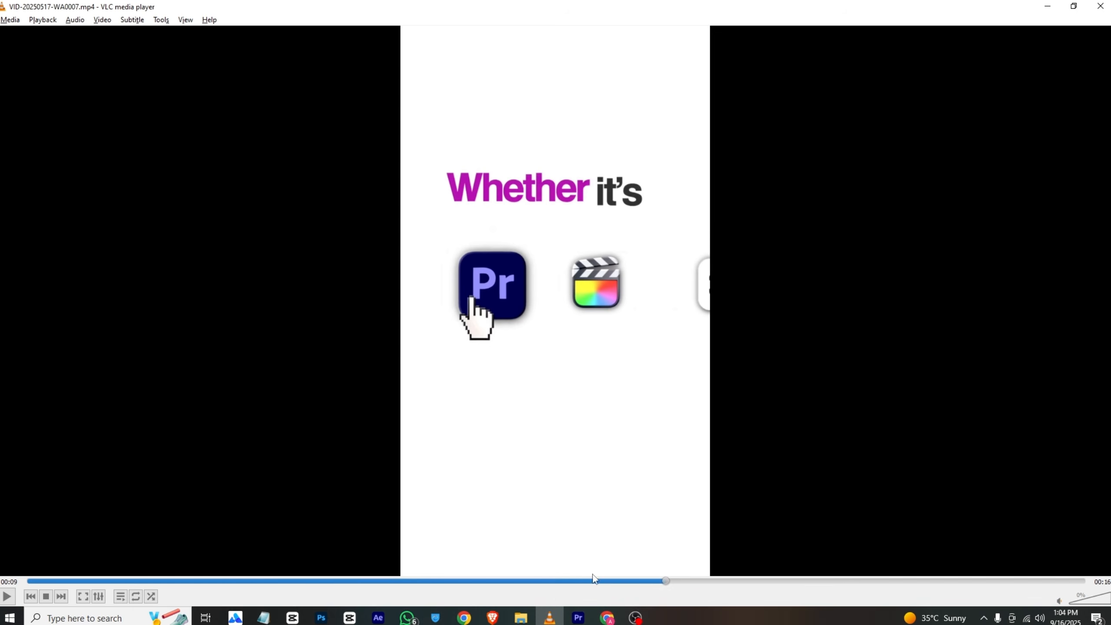
drag(561, 585, 682, 580)
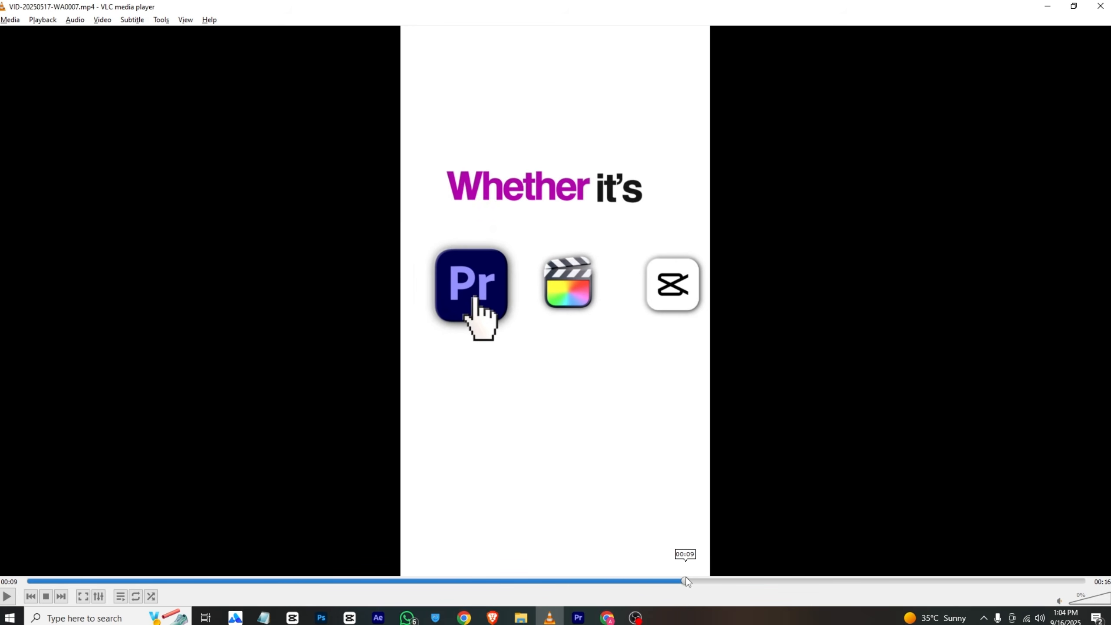
drag(686, 581, 725, 578)
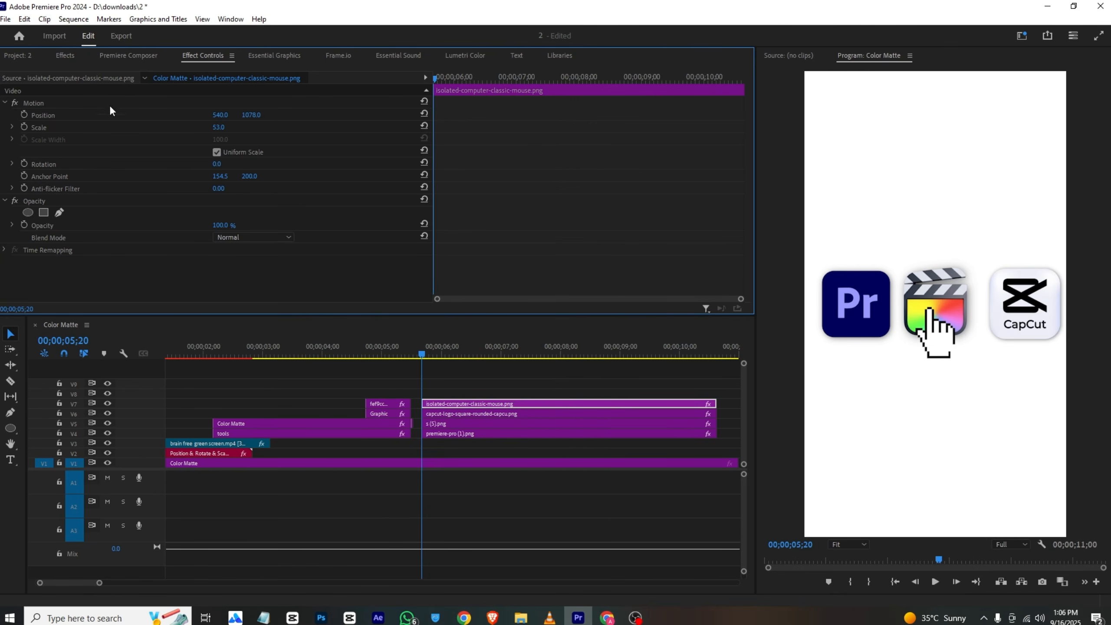
Keyframe the hand's X position: 244 at 00;00;05;20, over the clapperboard at about 00;00;07;01, and 929 at 00;00;08;15
click(24, 115)
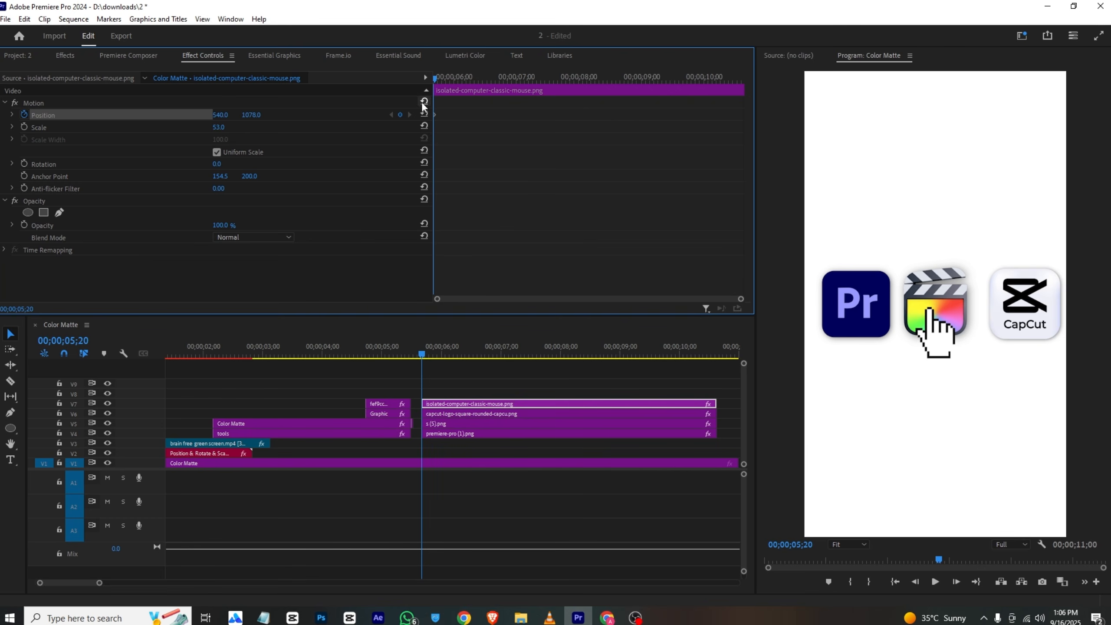
drag(215, 115, 248, 137)
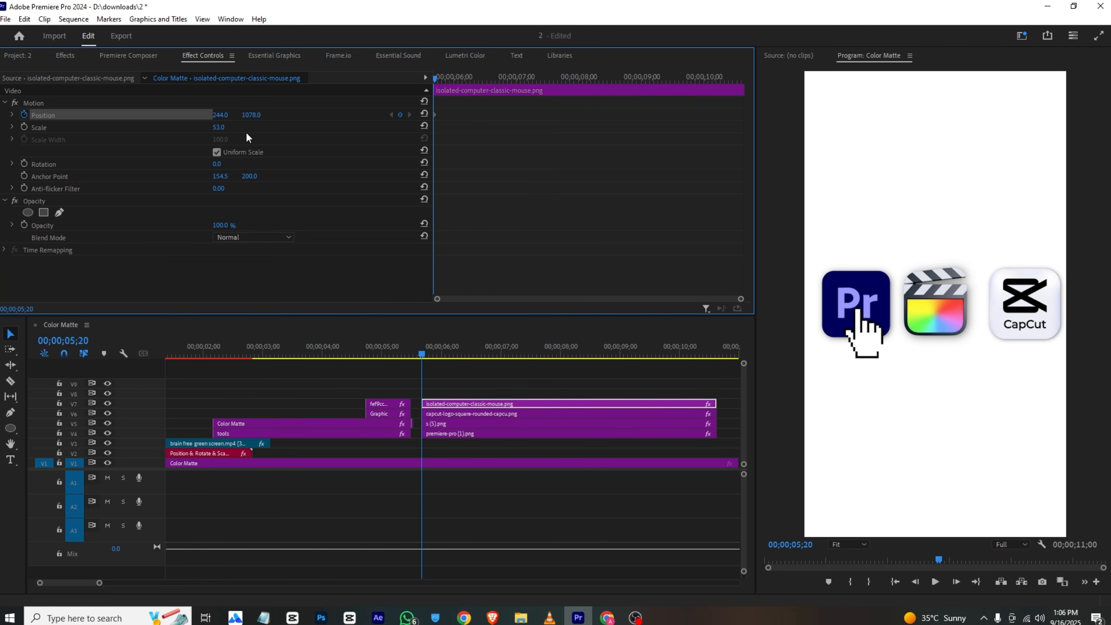
drag(417, 345, 503, 356)
drag(221, 115, 404, 115)
drag(504, 353, 590, 353)
drag(220, 116, 423, 115)
Smooth the temporal interpolation of all three hand cursor position keyframes and play the motion from the clip's start
drag(624, 106, 407, 146)
right_click(518, 116)
mouse_move(577, 212)
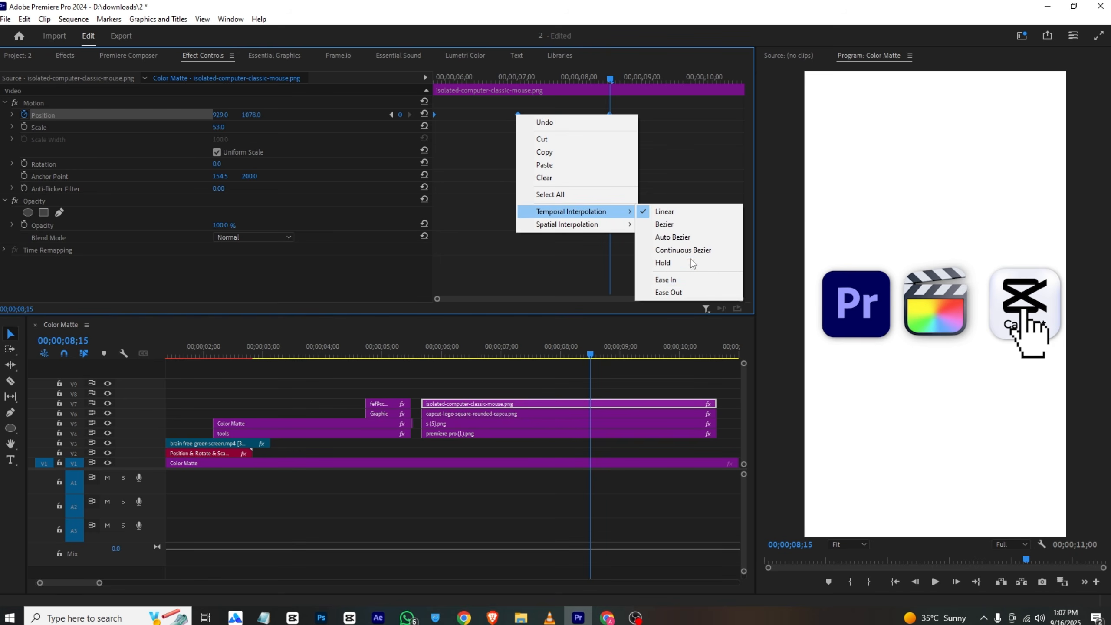
click(691, 259)
key(Up)
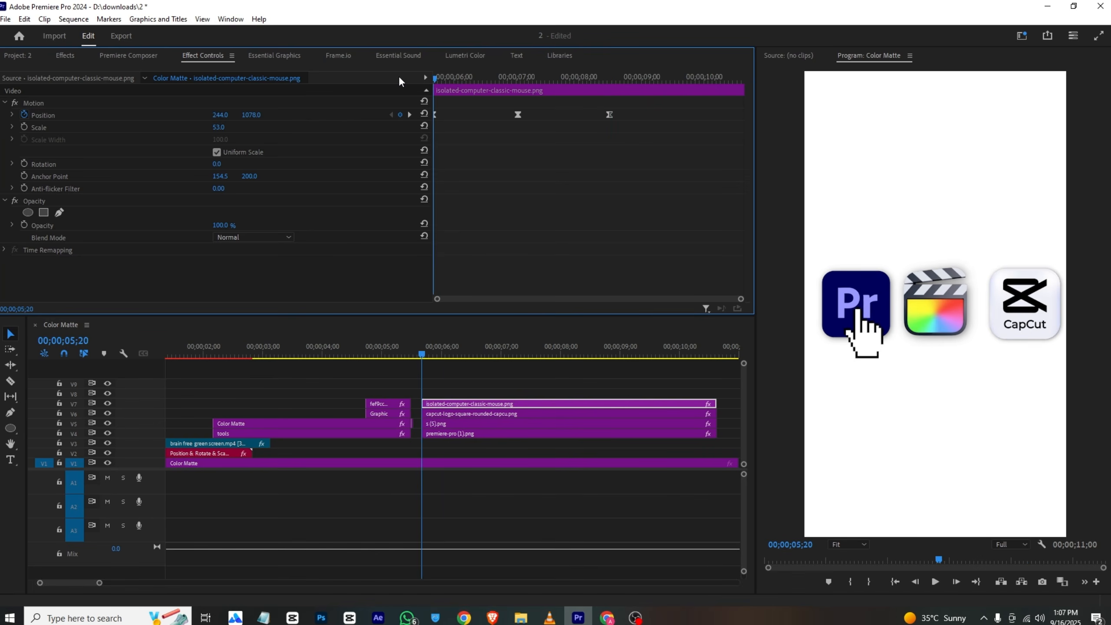
key(space)
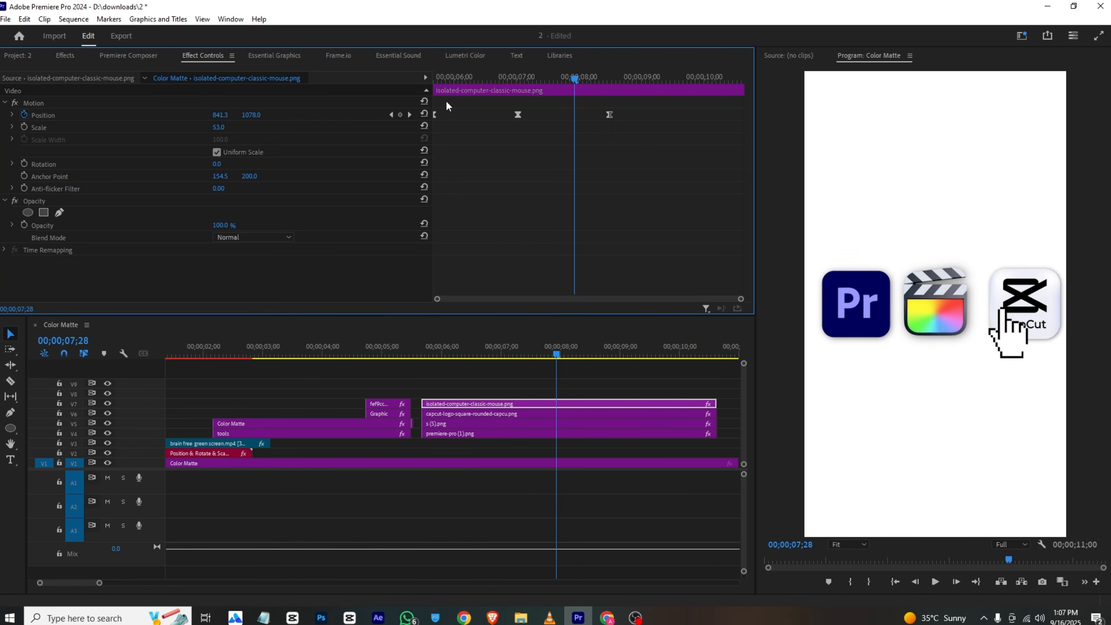
Try an extra position keyframe for the hand cursor at 00;00;07;07, preview the motion, and undo the addition
drag(509, 79, 531, 79)
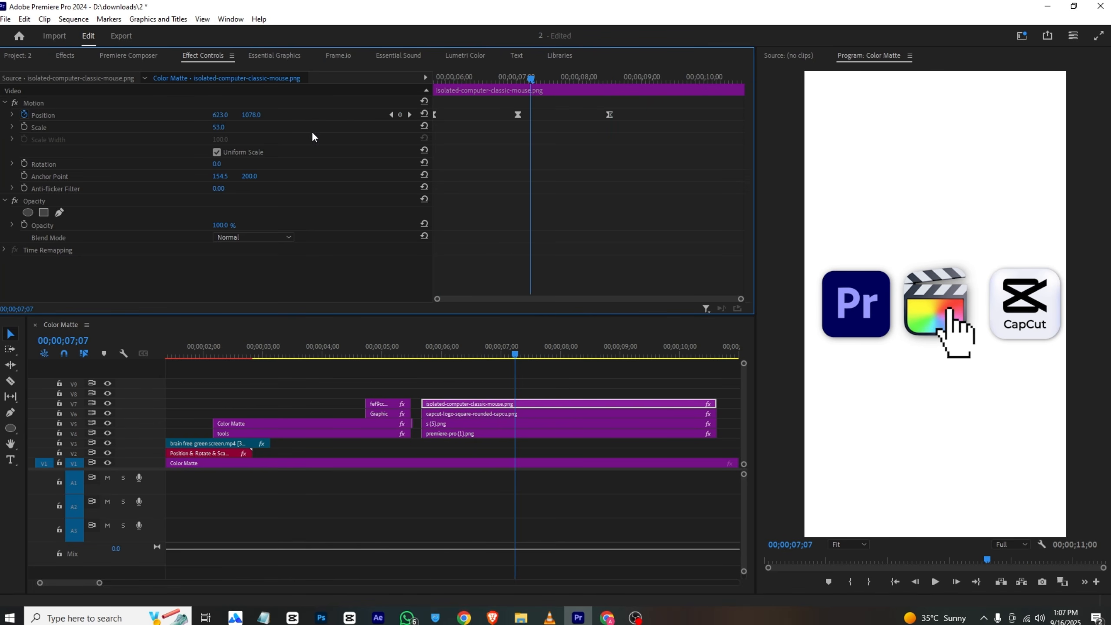
click(400, 115)
click(519, 73)
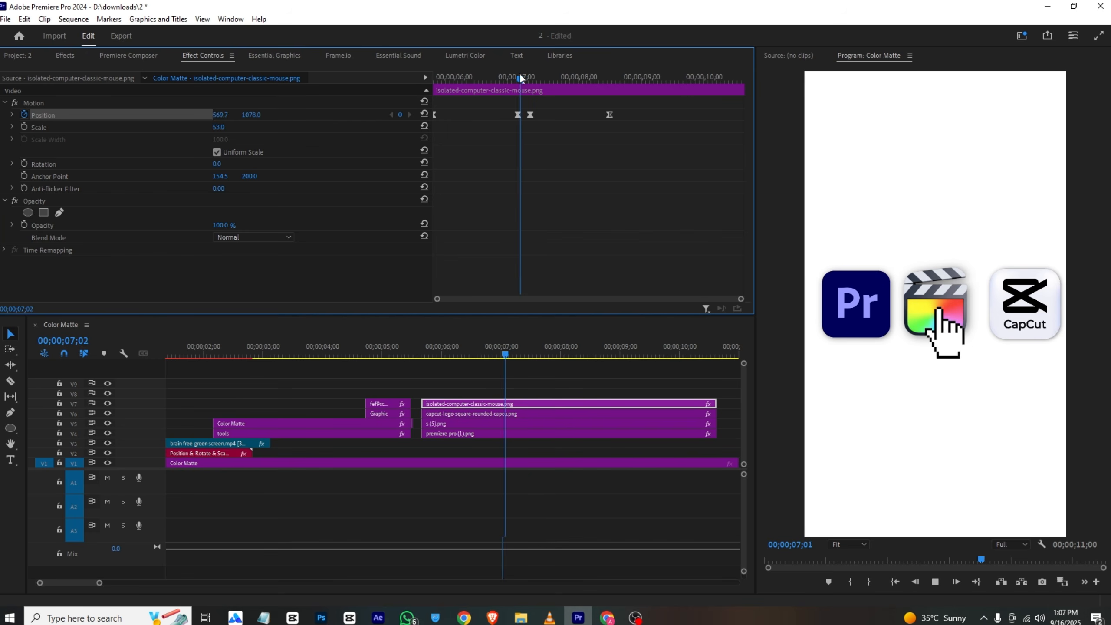
key(space)
key(space)
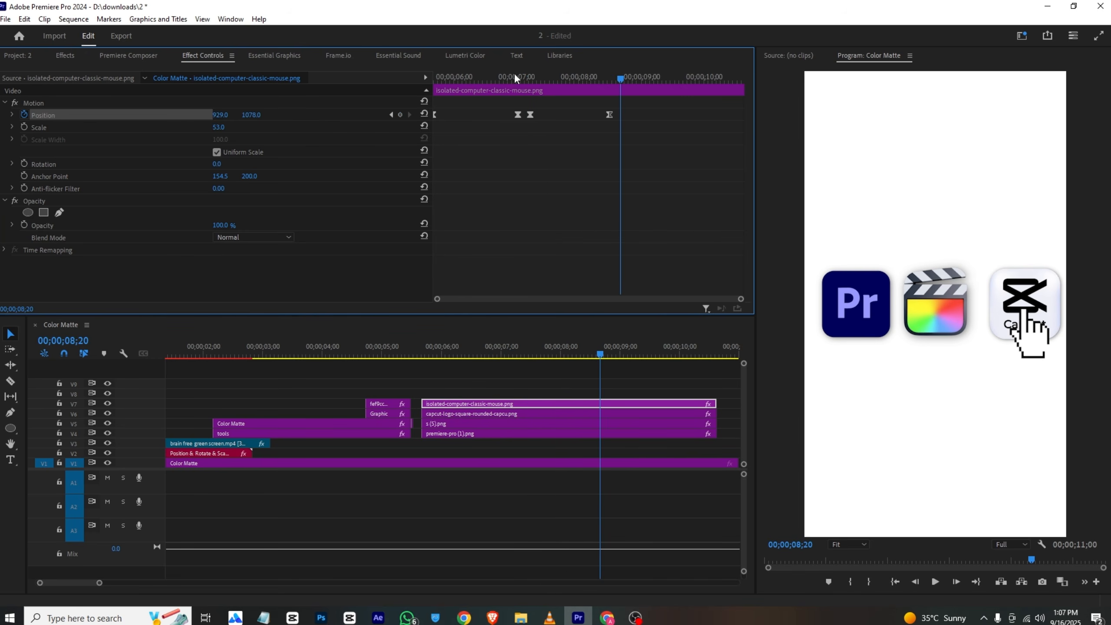
drag(517, 73, 589, 94)
key(ctrl+z)
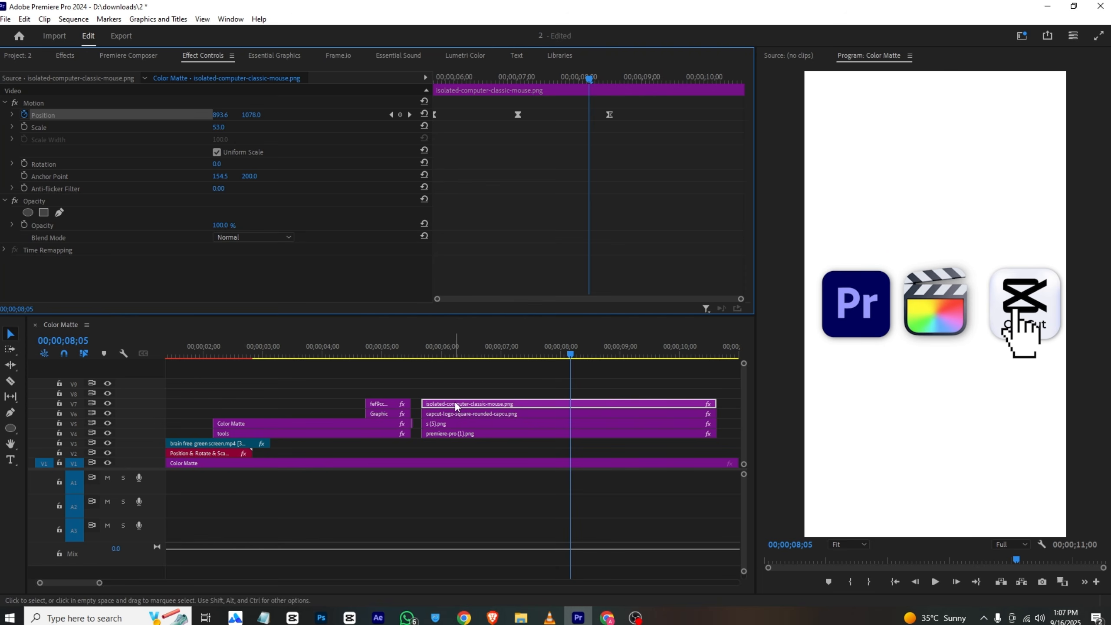
Keyframe the CapCut icon's X position at 1574 at the start of its clip, 00;00;05;20
click(435, 433)
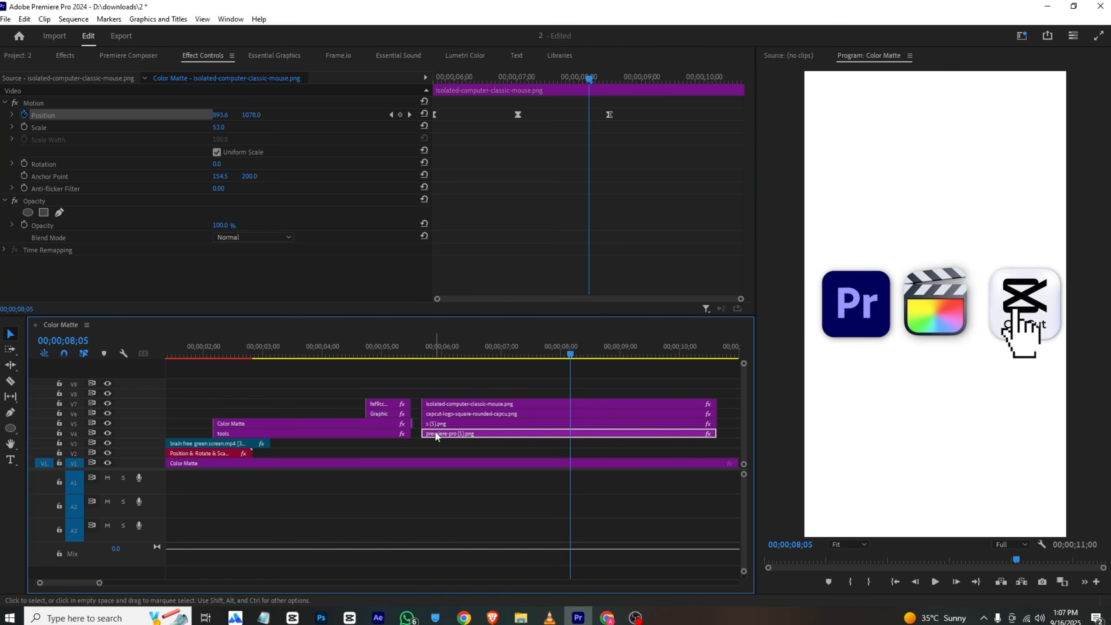
click(449, 415)
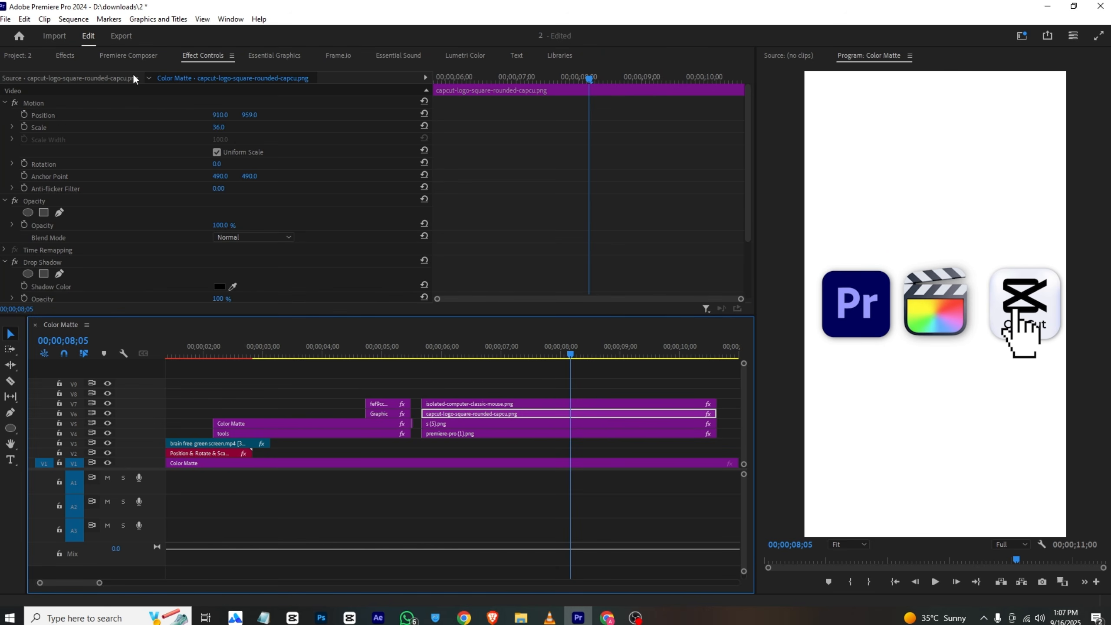
click(23, 115)
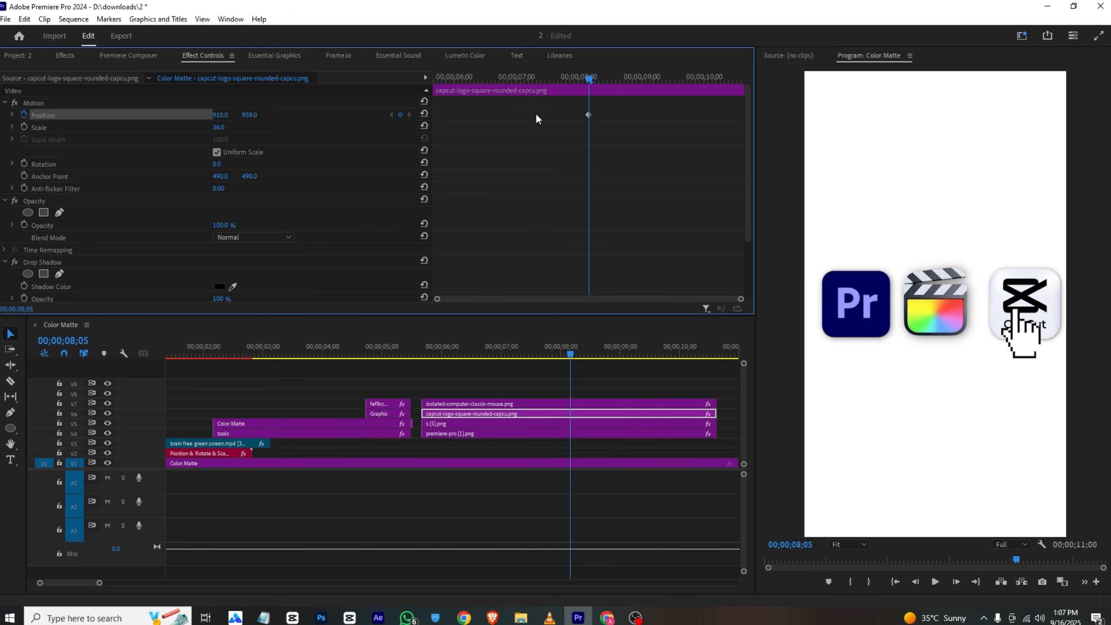
drag(590, 114, 369, 115)
drag(446, 82, 407, 90)
drag(221, 114, 413, 458)
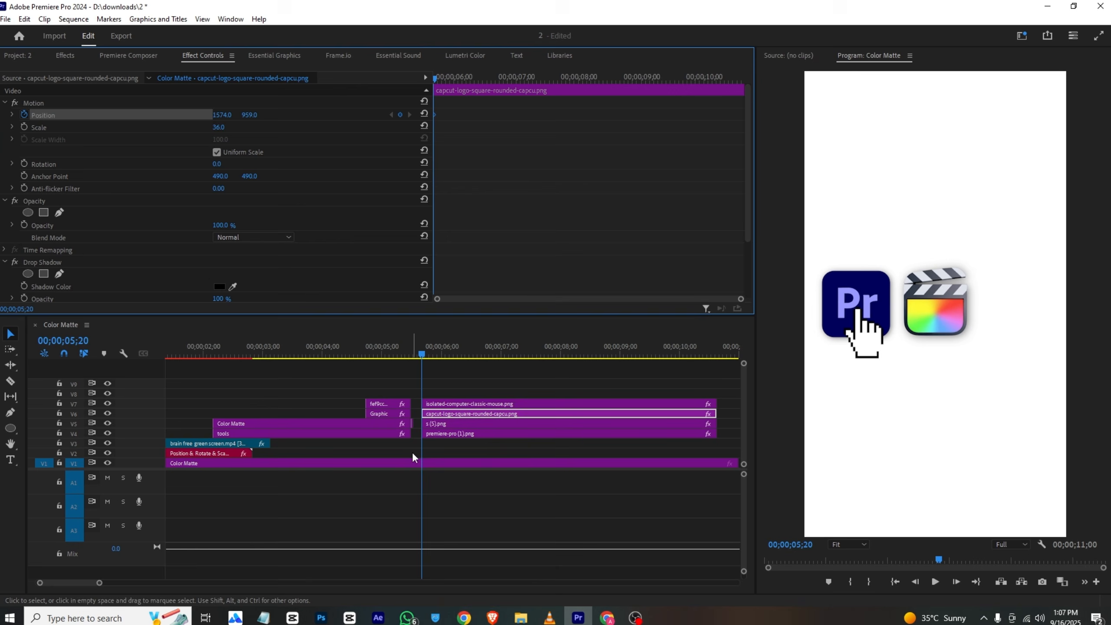
Keyframe the clapperboard icon's X position at 1290 at the start of its clip, 00;00;05;20
click(452, 425)
click(468, 79)
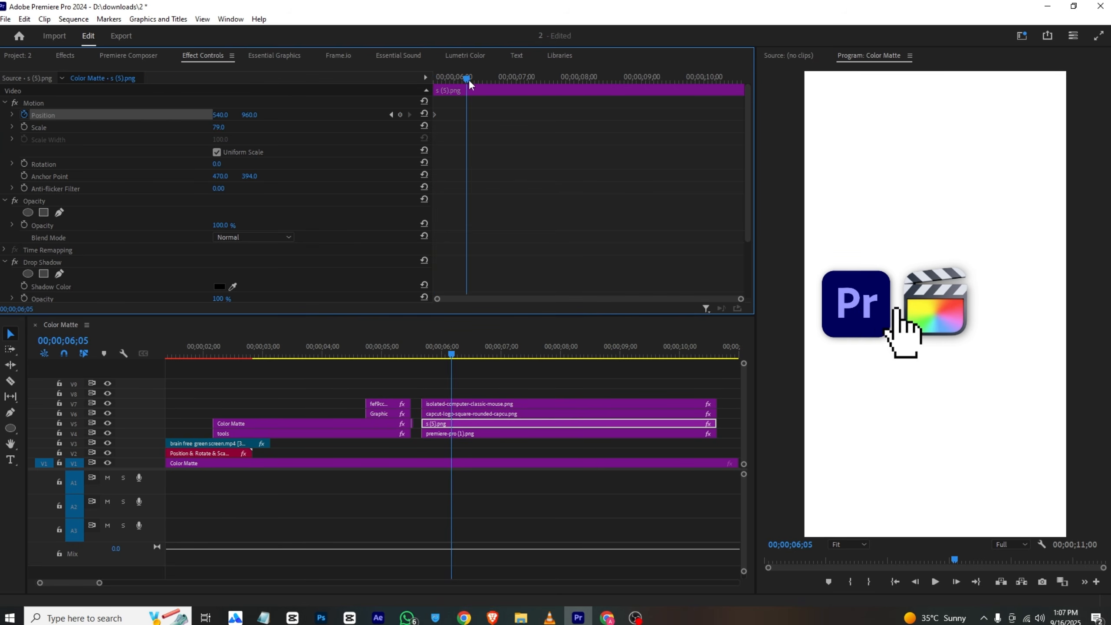
drag(469, 79, 434, 101)
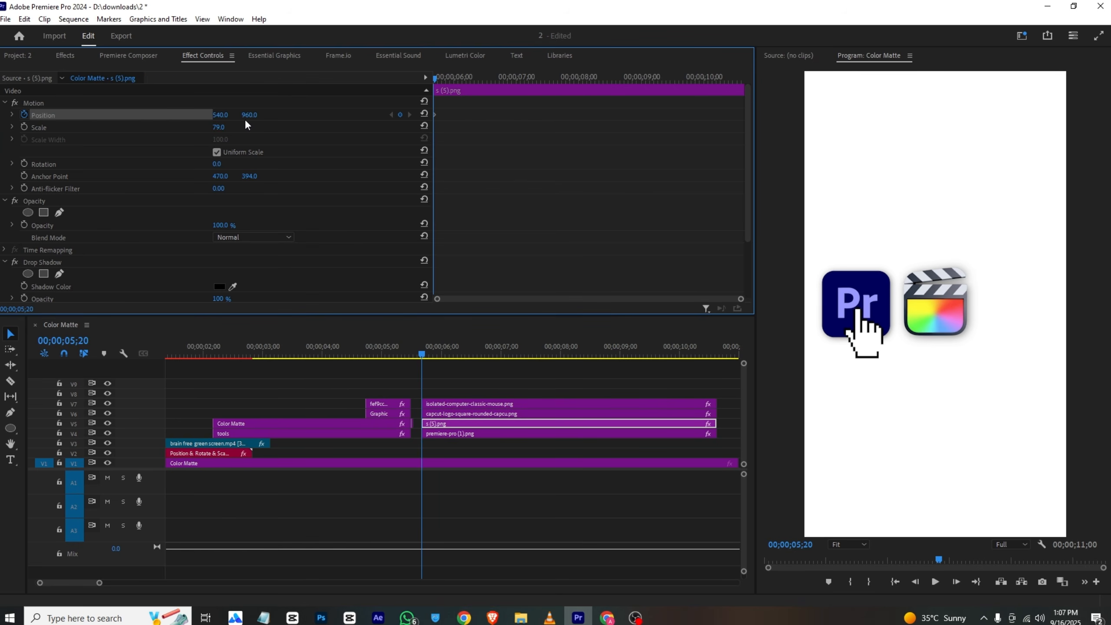
drag(224, 116, 332, 116)
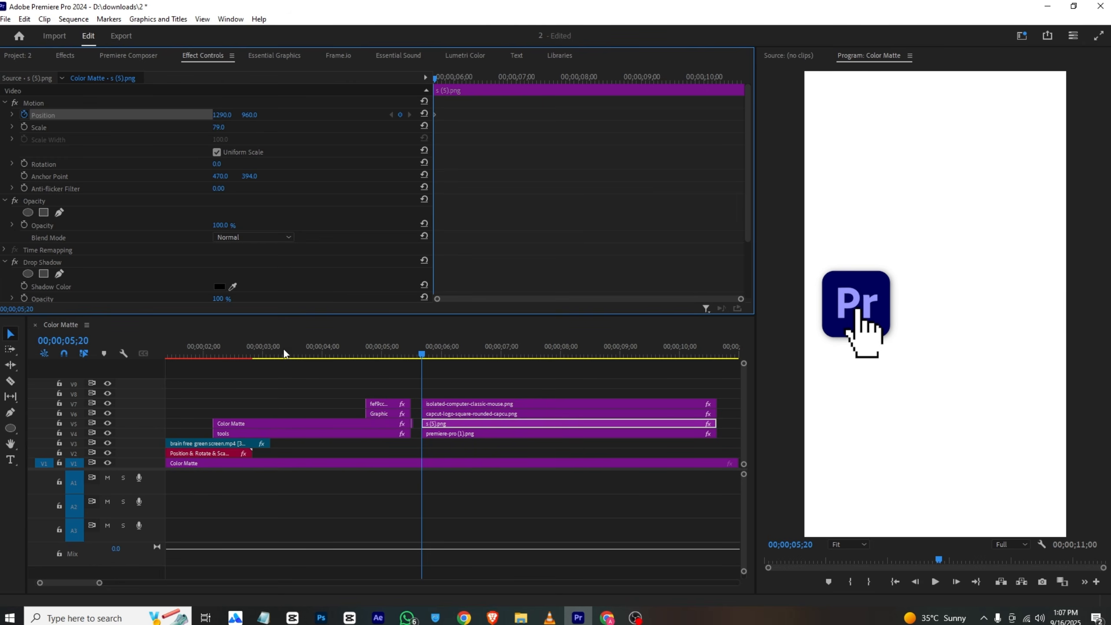
Keyframe the Premiere Pro icon's X position at 1532 at the start of its clip, 00;00;05;20
click(461, 412)
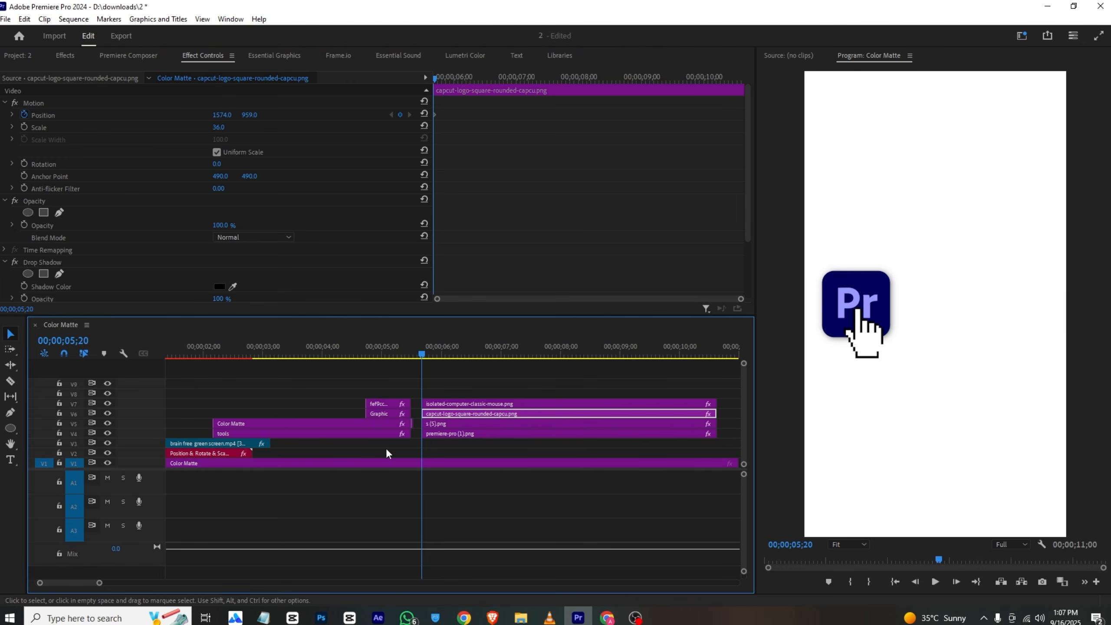
click(433, 435)
click(26, 117)
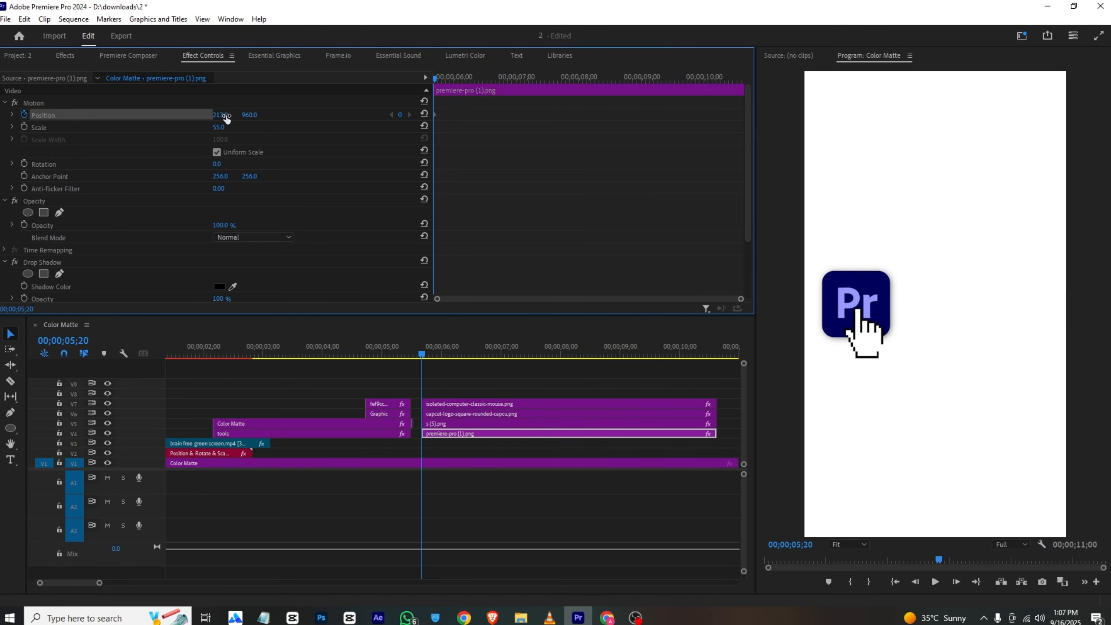
mouse_move(226, 118)
mouse_down()
mouse_move(254, 118)
mouse_move(221, 119)
mouse_up()
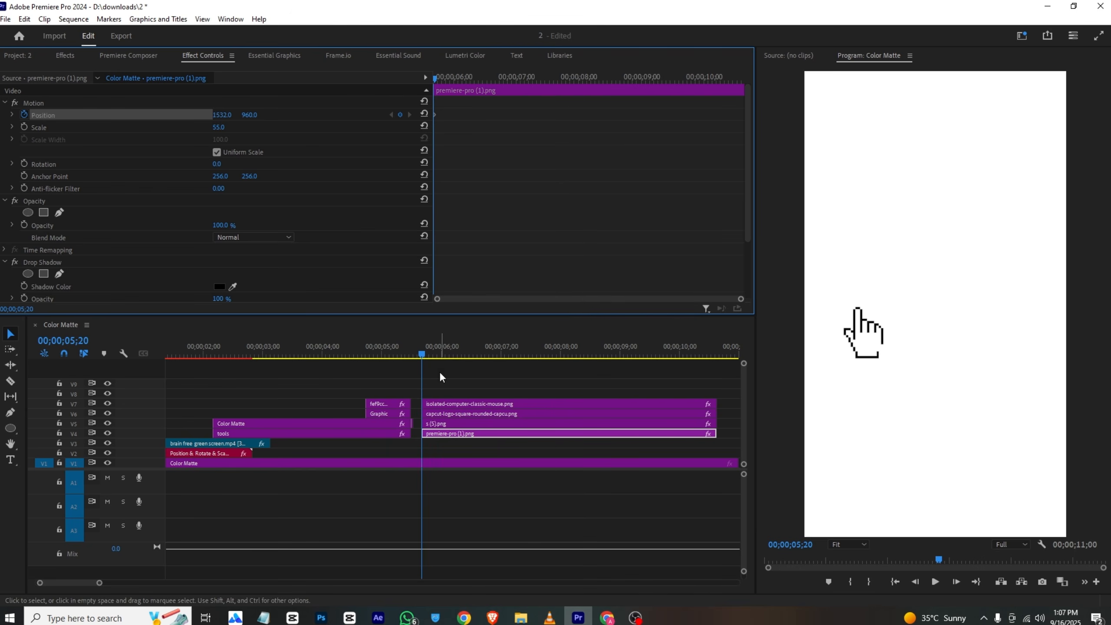
Delay the hand cursor clip to start at about 00;00;06;06
mouse_move(438, 76)
mouse_down()
mouse_move(455, 72)
mouse_move(436, 75)
mouse_up()
drag(447, 403, 479, 404)
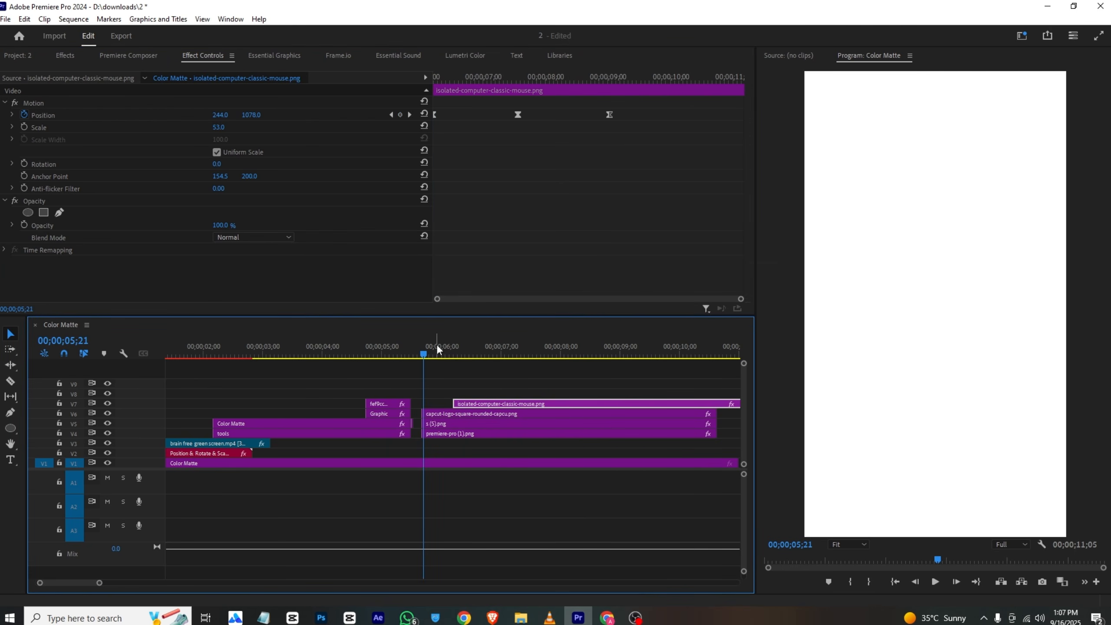
Keyframe the Premiere Pro icon's X position at 267 at 00;00;05;29
drag(428, 351, 442, 352)
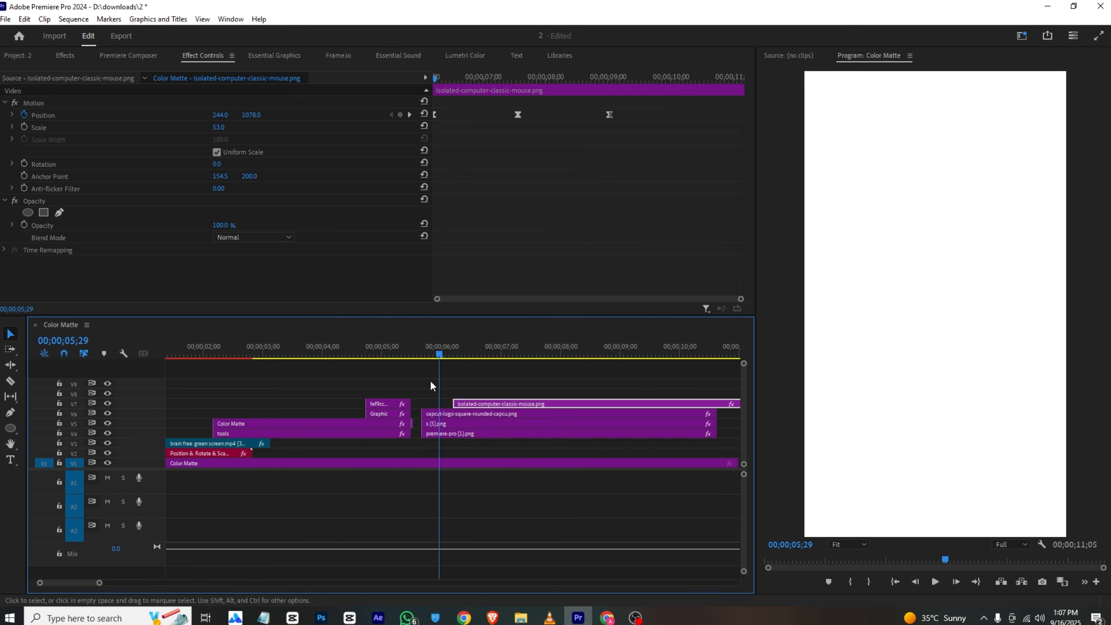
click(438, 433)
mouse_move(218, 114)
mouse_down()
mouse_move(175, 114)
mouse_move(228, 114)
mouse_up()
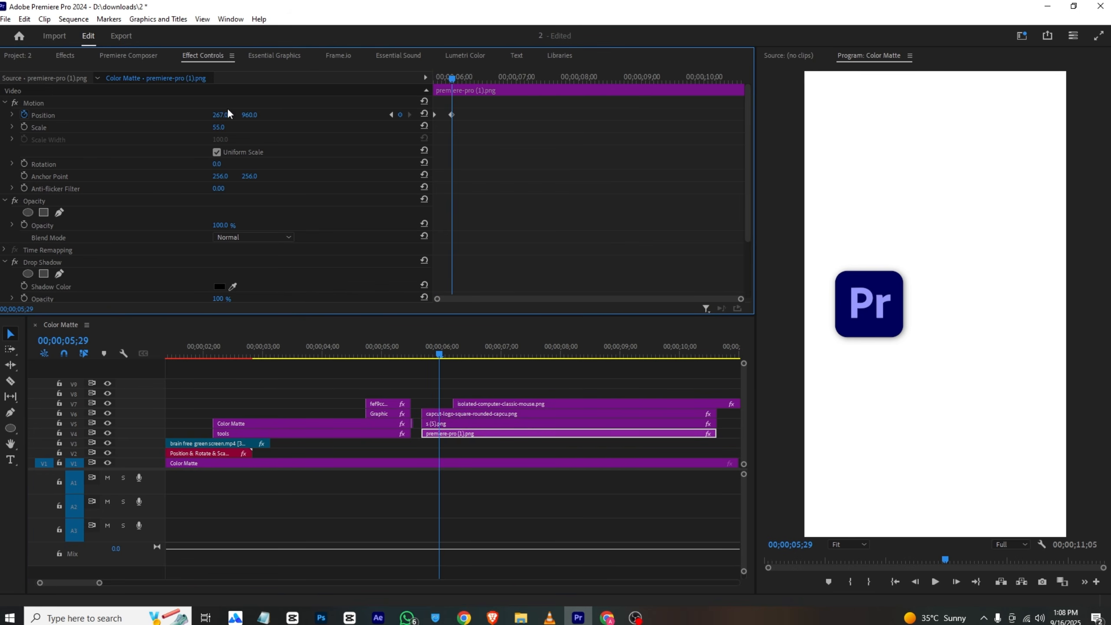
drag(434, 358, 455, 360)
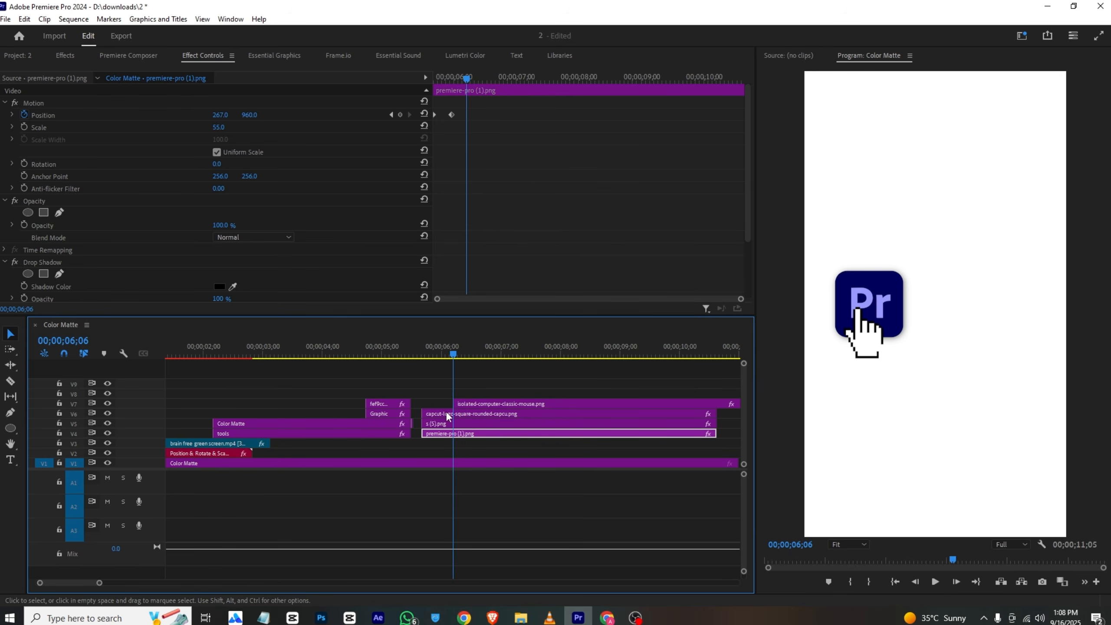
At 00;00;05;29, keyframe the clapperboard's X position at 597 and the CapCut icon's at 904, and play the entrance
click(470, 424)
drag(441, 356, 434, 357)
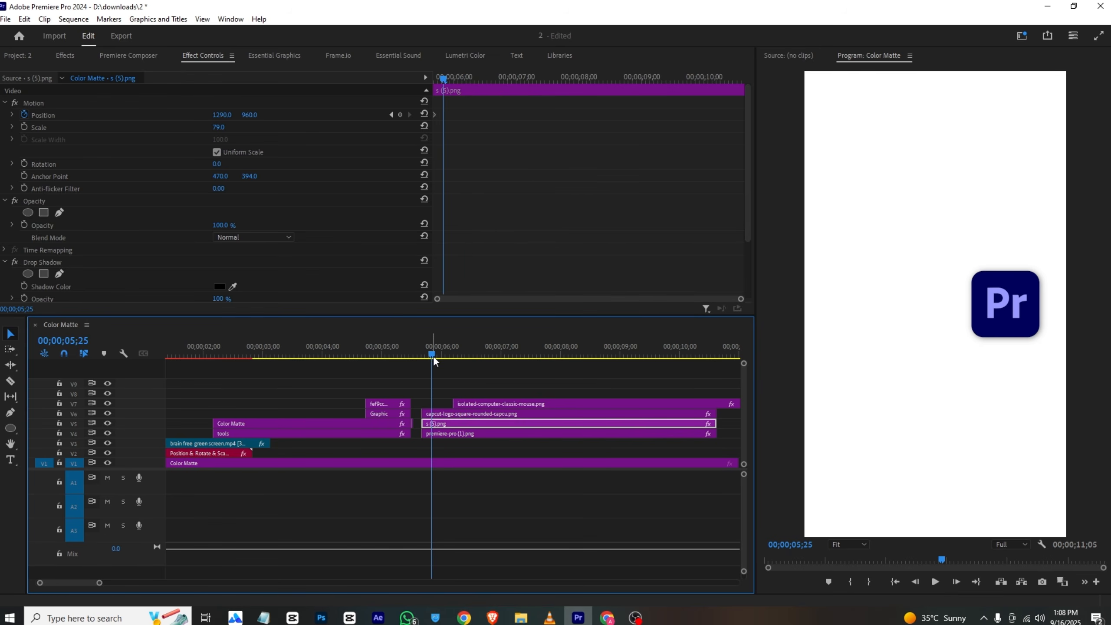
click(466, 433)
drag(445, 72, 453, 77)
click(473, 423)
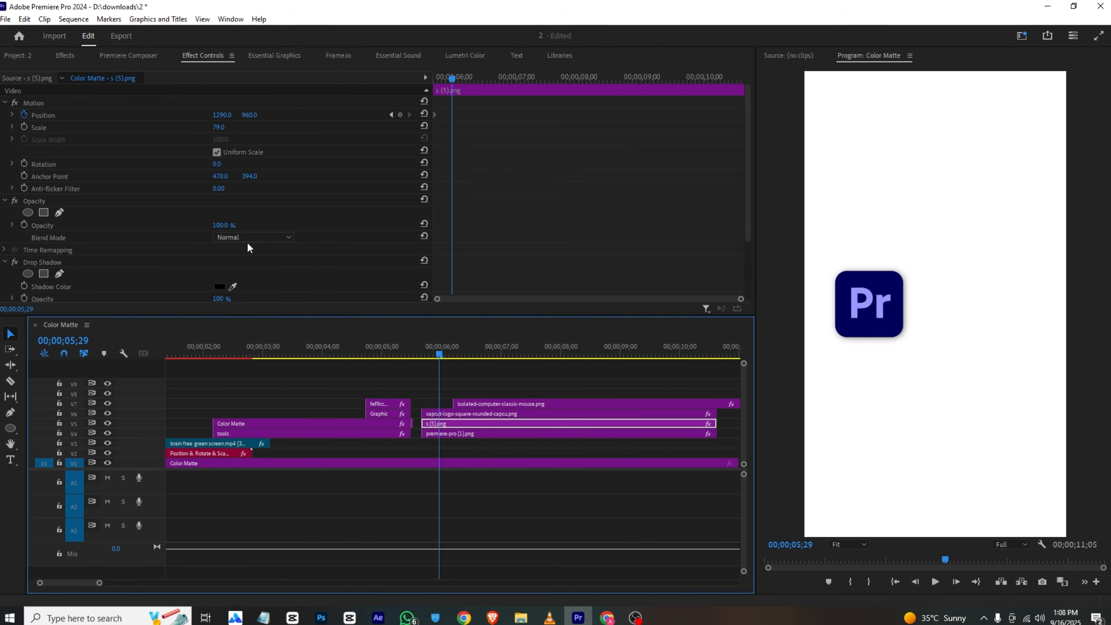
drag(224, 116, 180, 121)
click(469, 413)
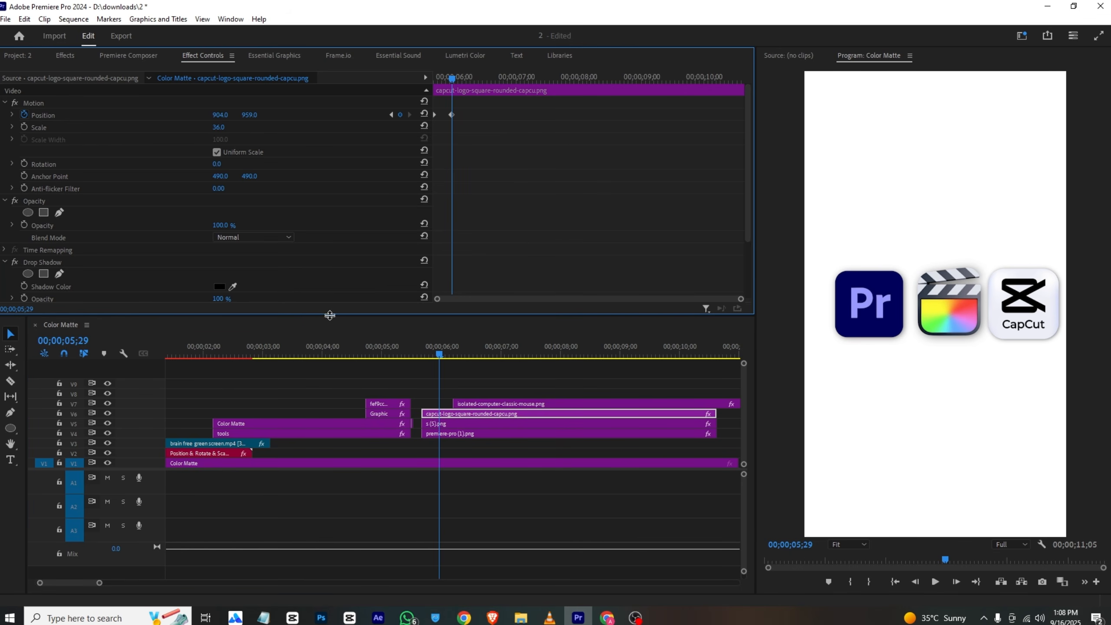
click(418, 352)
key(space)
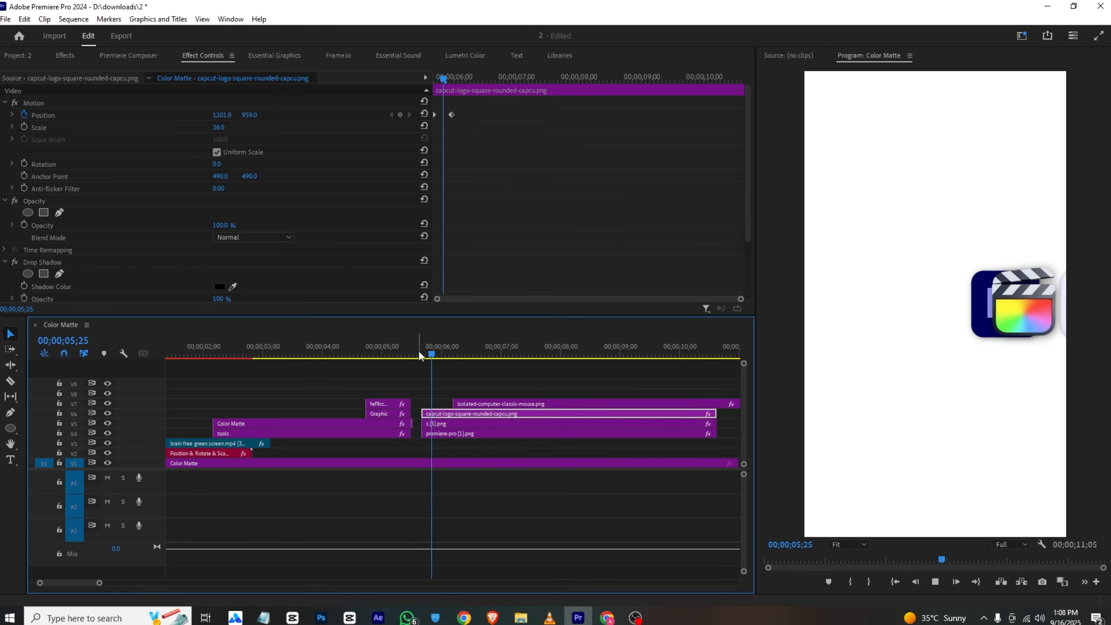
key(space)
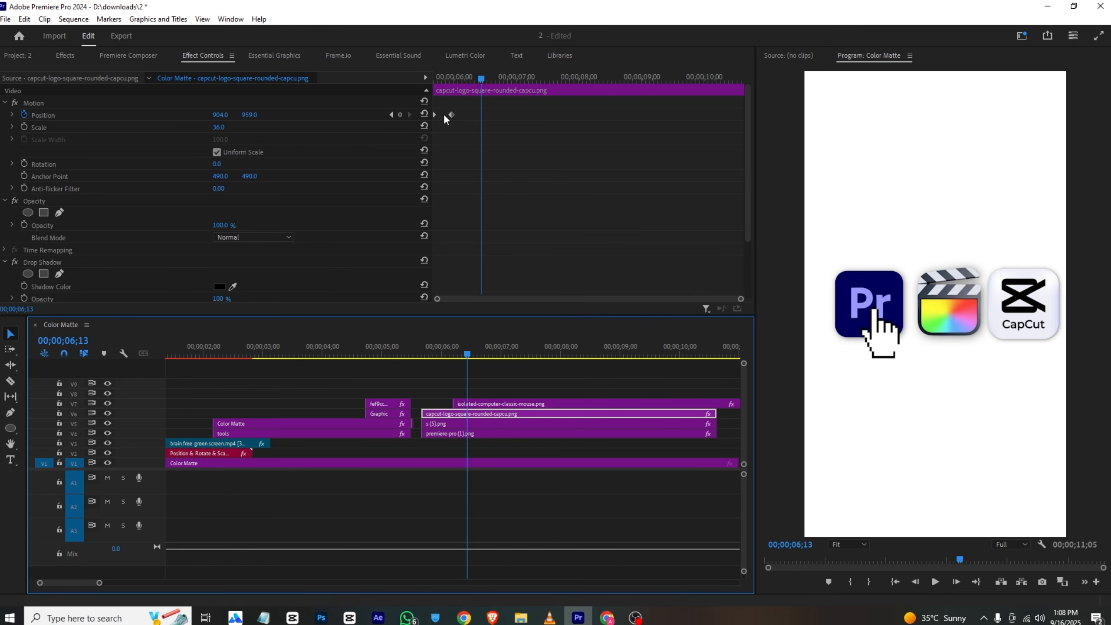
Slow the entrance by moving the three icons' final position keyframes to 00;00;07;11, and save the project
drag(452, 115, 539, 116)
drag(523, 77, 540, 77)
click(502, 423)
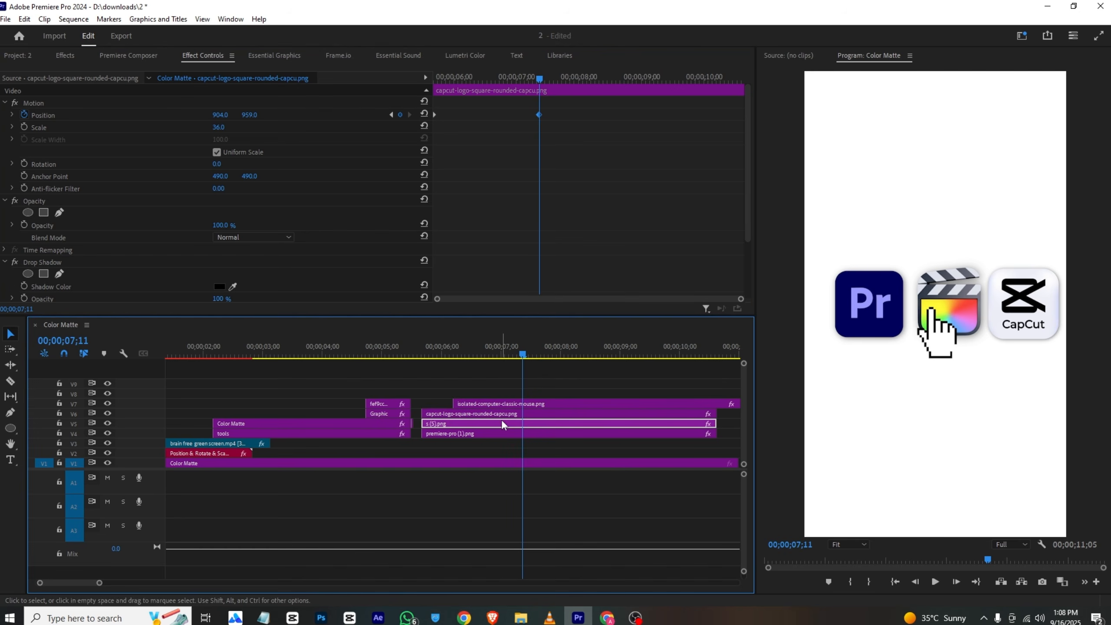
key(ctrl+s)
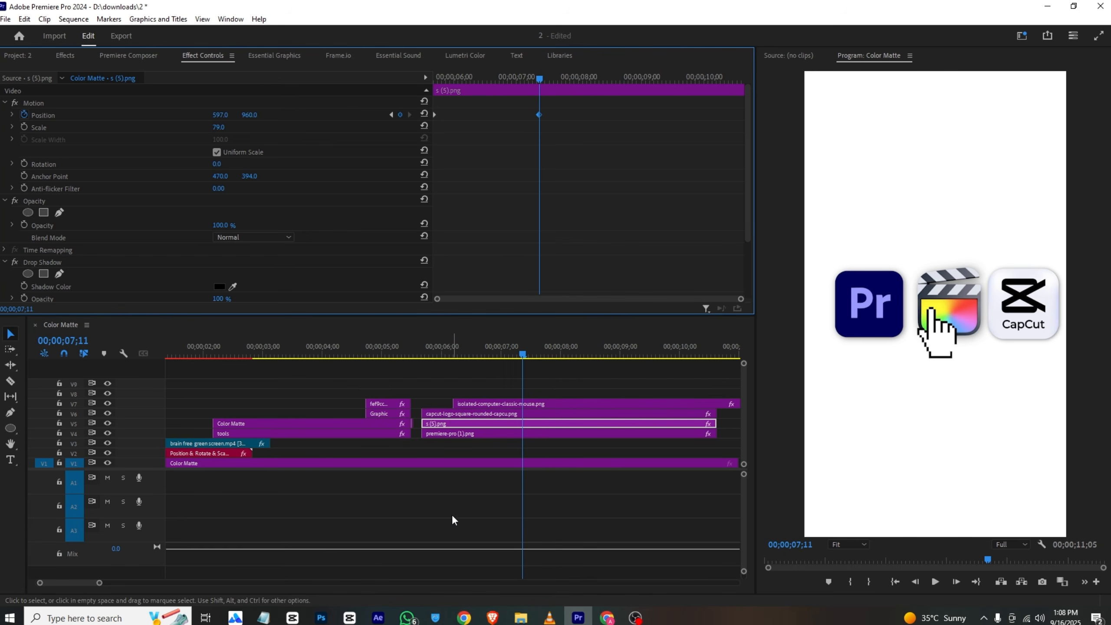
click(521, 433)
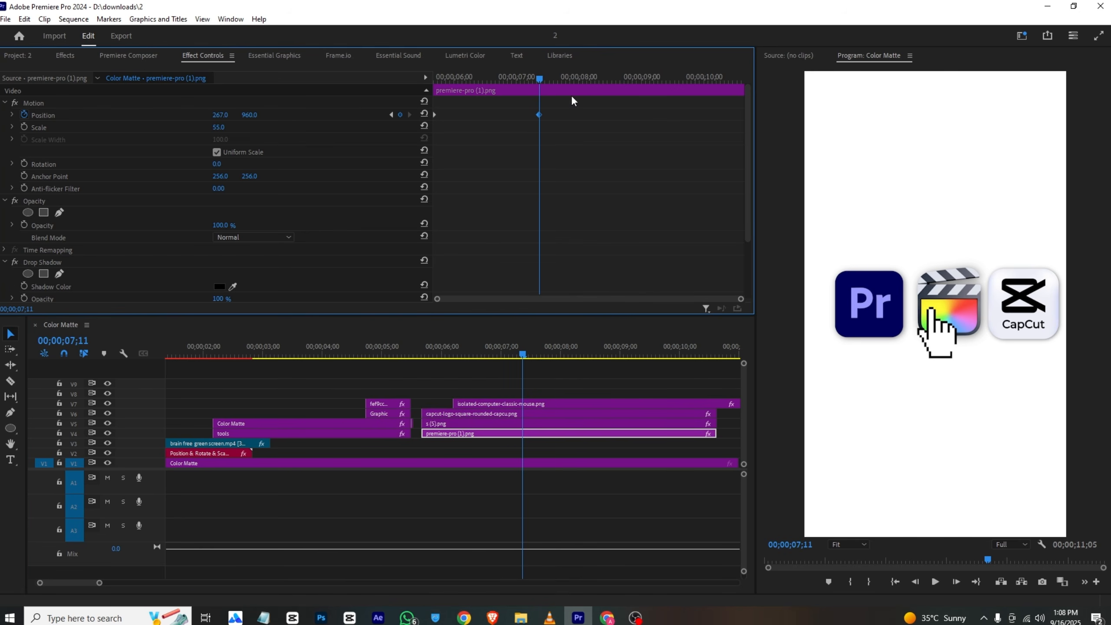
Smooth the temporal interpolation of the Premiere Pro icon's two position keyframes and play the scene from just before the icons enter
drag(538, 102, 436, 125)
right_click(438, 115)
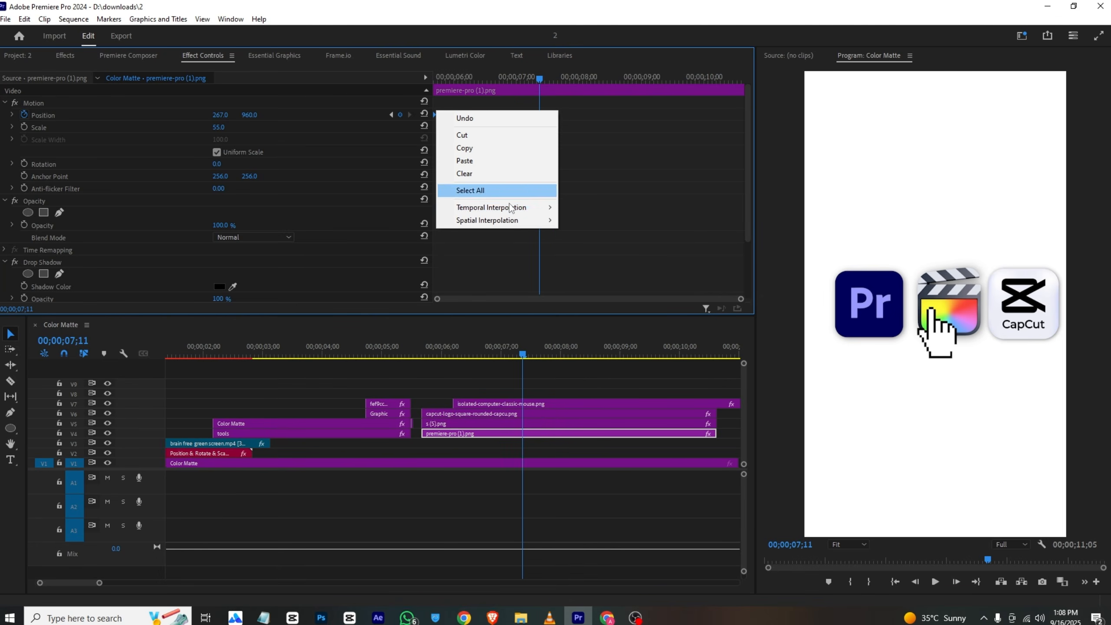
mouse_move(503, 207)
click(594, 274)
click(414, 351)
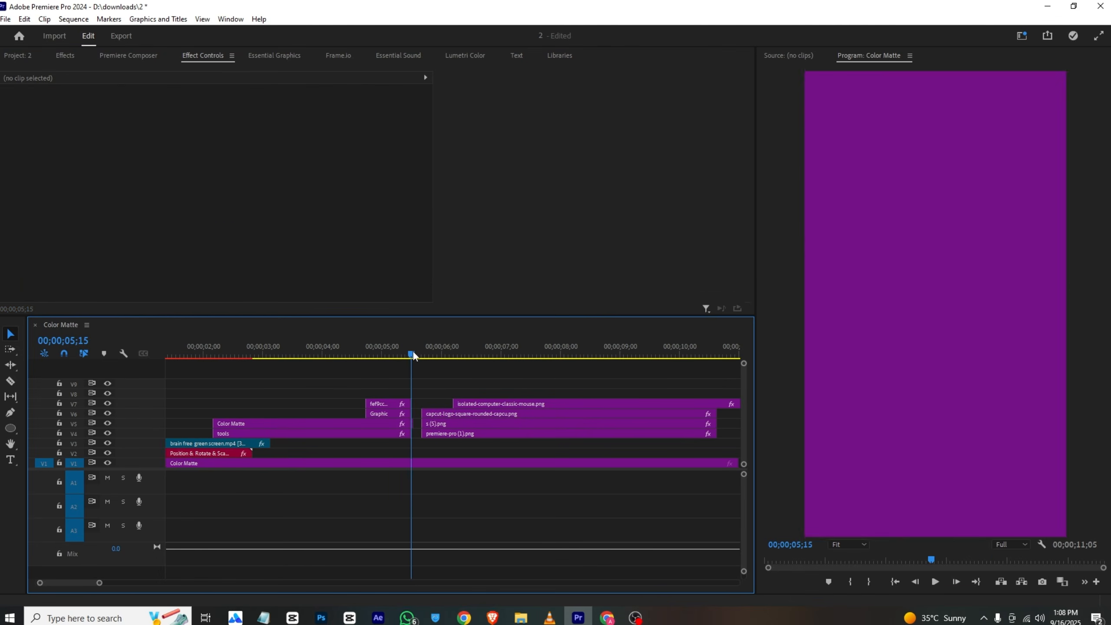
key(space)
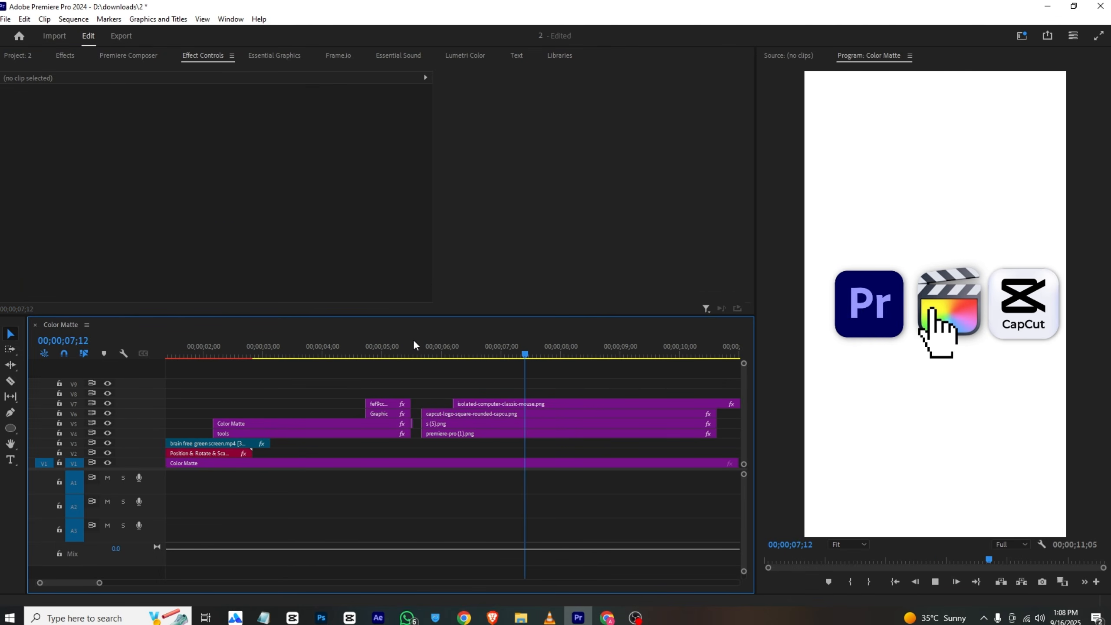
key(space)
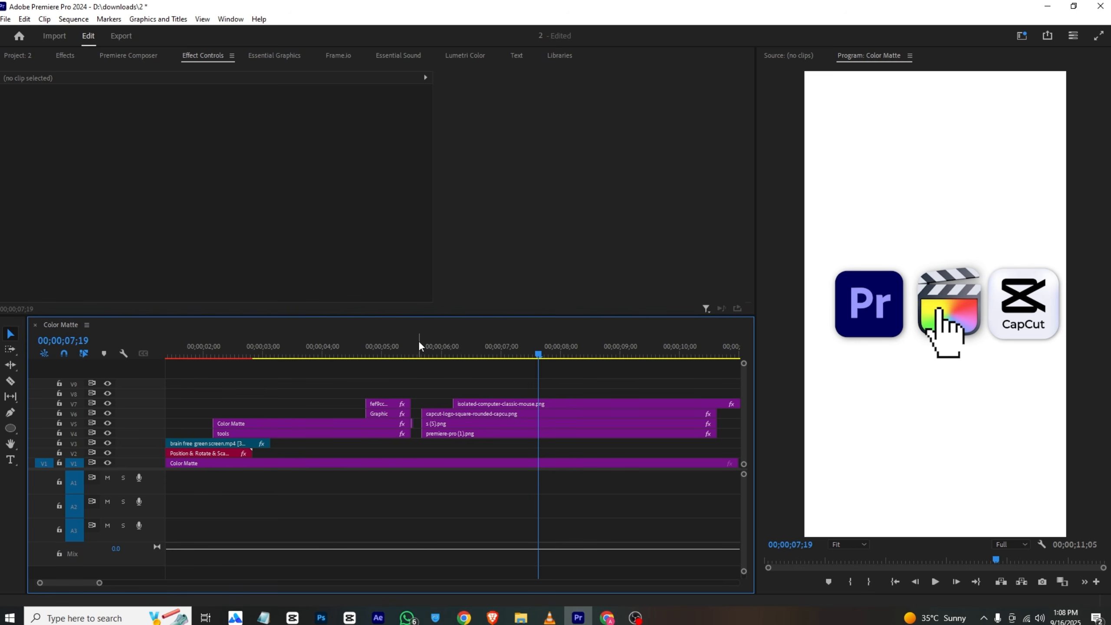
Stack the Premiere Pro icon above the other icons on V8 and put the hand cursor clip on V9
click(434, 433)
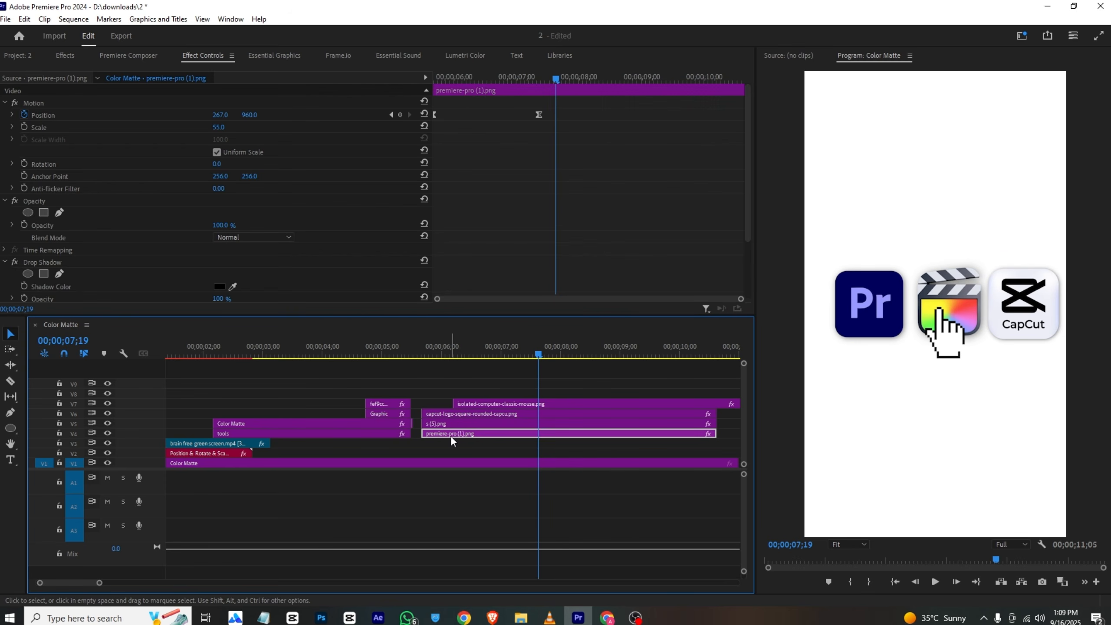
drag(452, 435, 453, 393)
drag(464, 403, 464, 388)
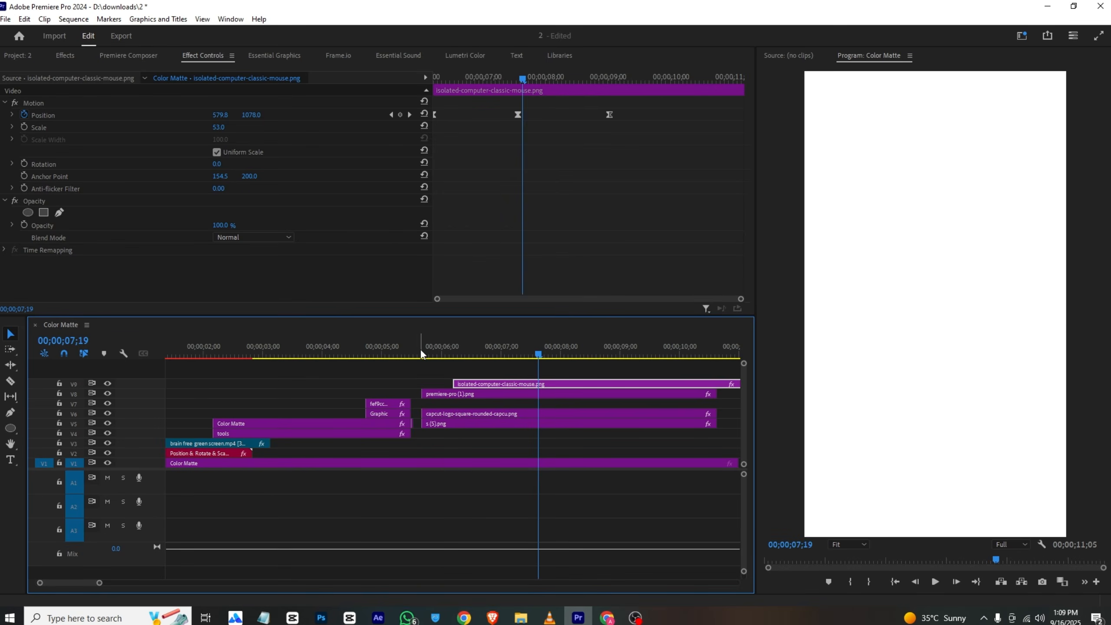
Play the icons' entrance and delay the hand cursor clip to start at 00;00;07;13
click(421, 353)
key(space)
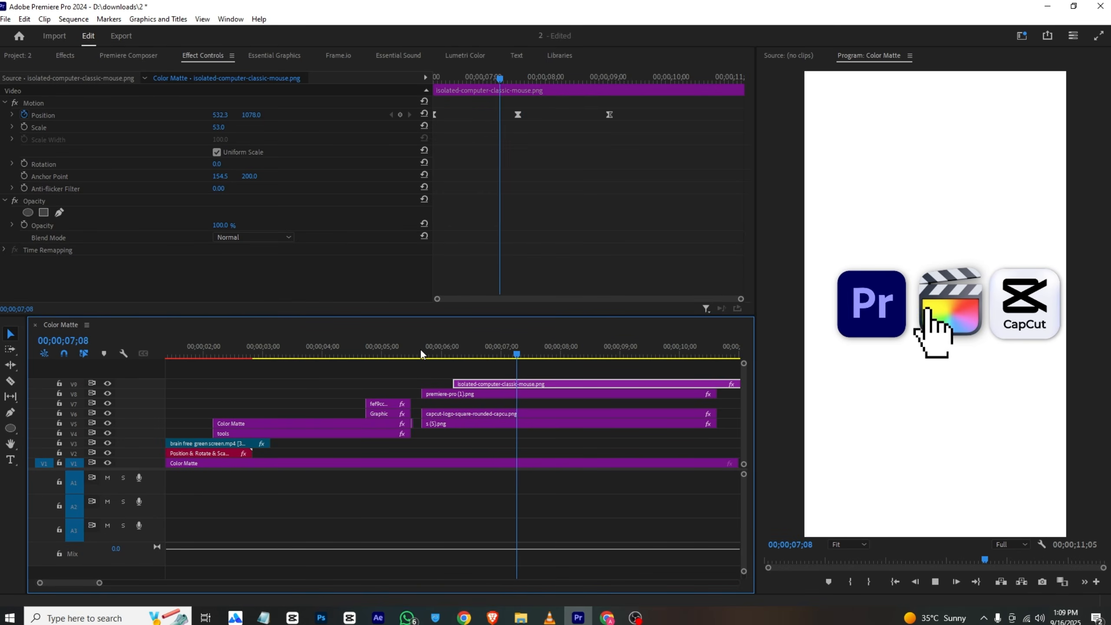
key(space)
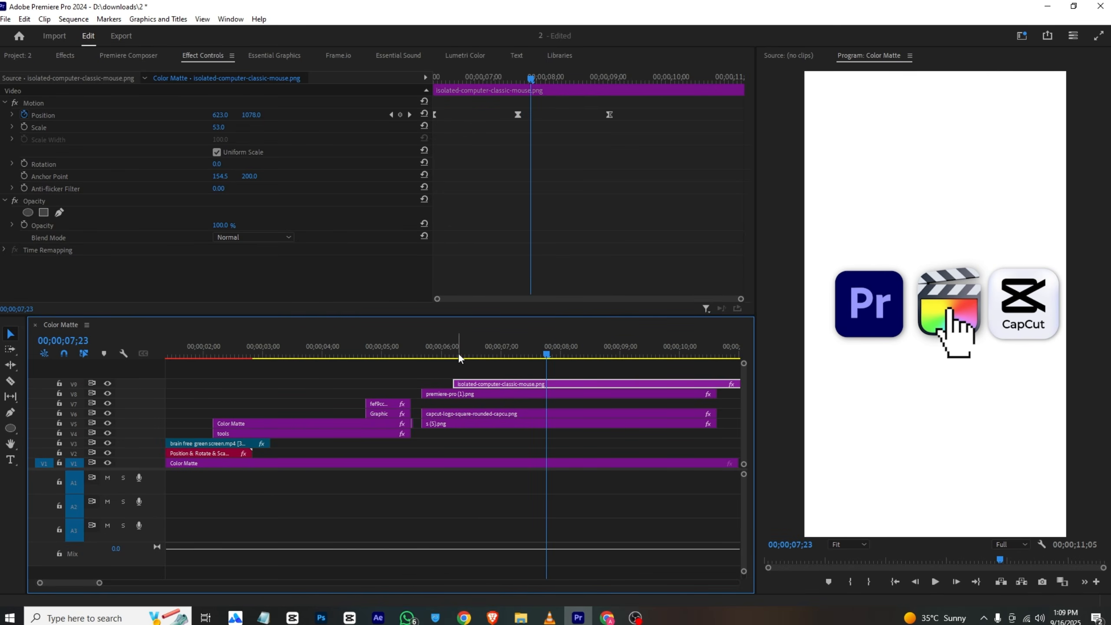
drag(458, 358, 600, 387)
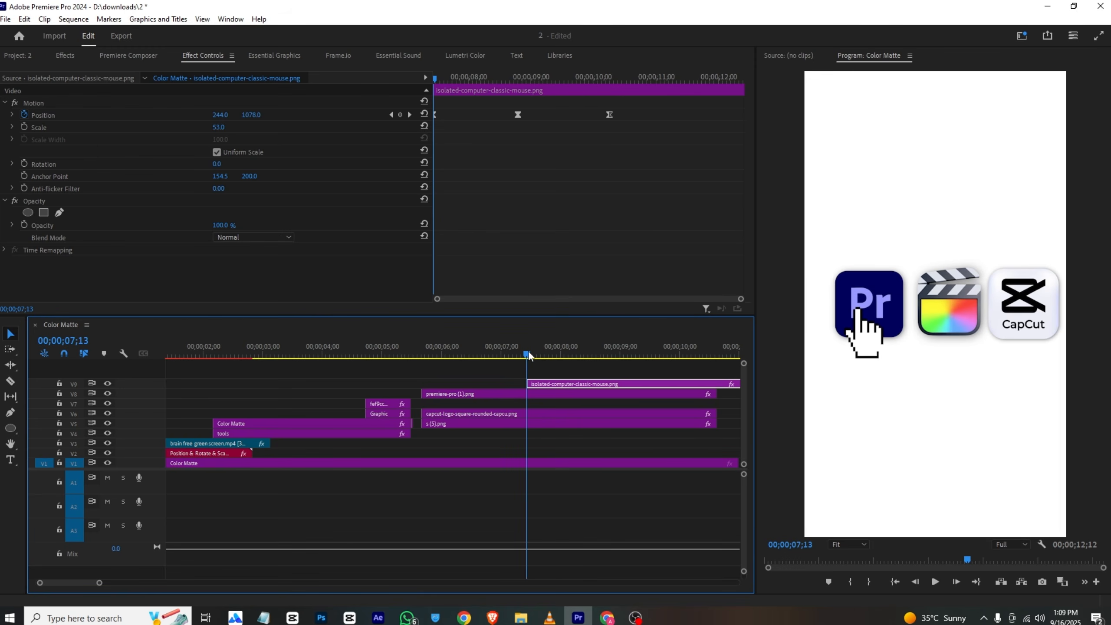
drag(529, 354, 528, 356)
Delay the hand's first position keyframe to about 00;00;08;01, and try an extra keyframe at X 137 at the clip's start
drag(436, 115, 432, 86)
click(440, 82)
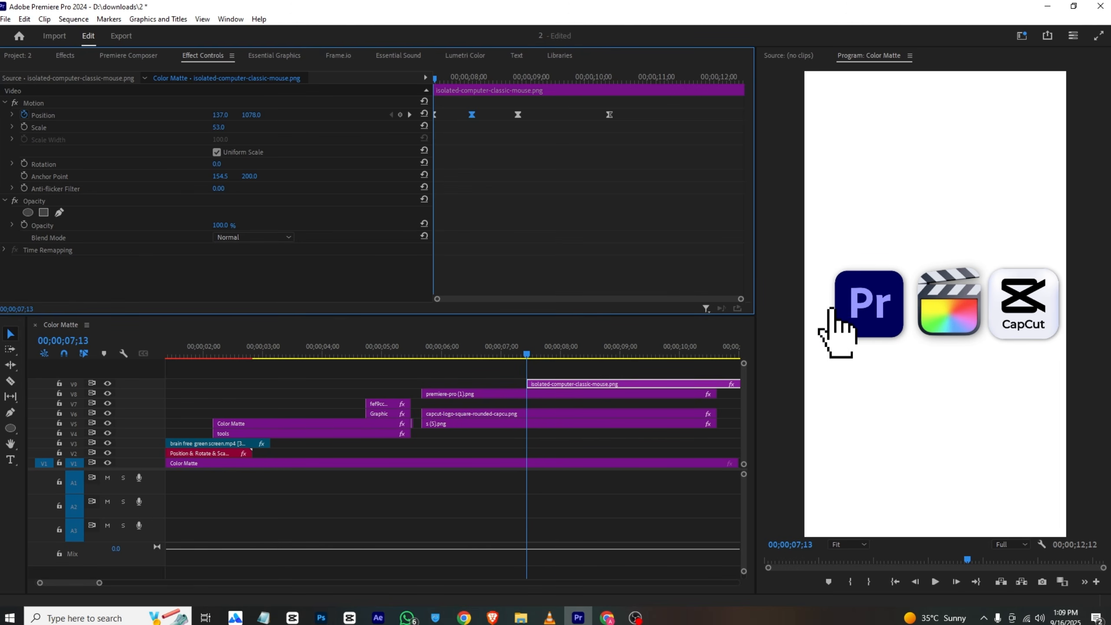
key(space)
key(space)
mouse_move(440, 86)
mouse_down()
mouse_move(474, 86)
mouse_move(435, 87)
mouse_up()
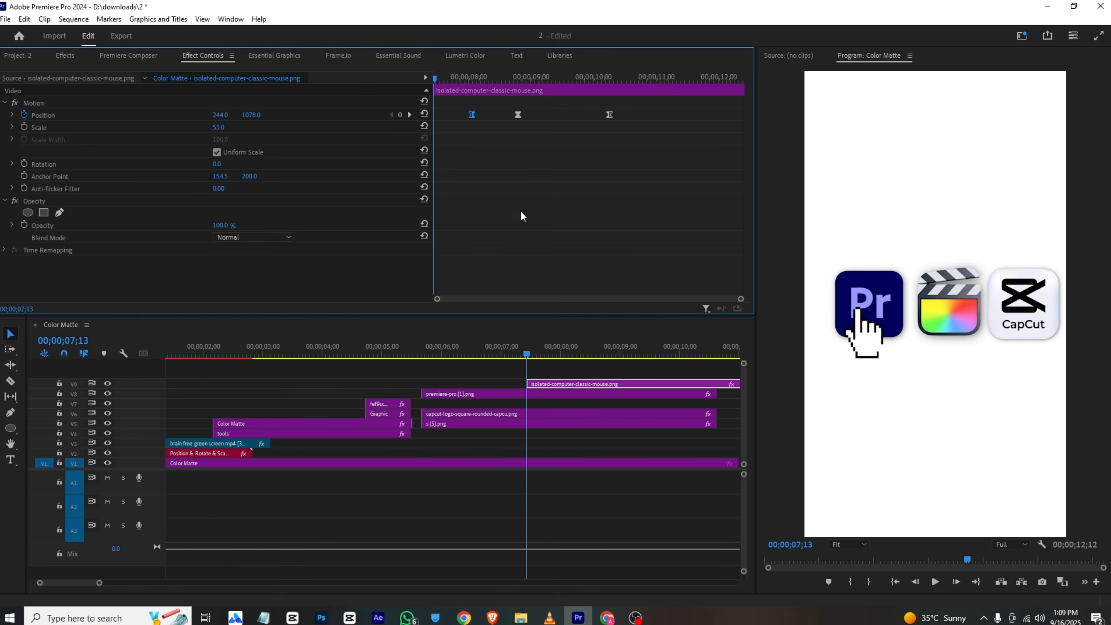
Keyframe the Premiere Pro icon's scale from 55 at 00;00;07;13 to 70 at 00;00;07;26 and play the growth
click(539, 394)
click(546, 77)
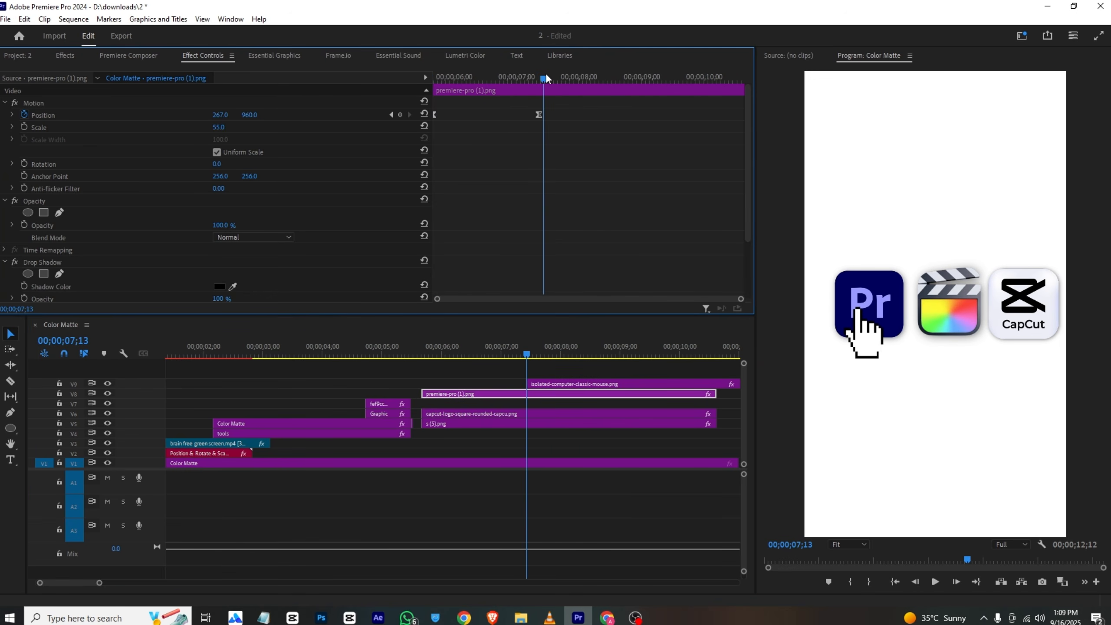
click(24, 127)
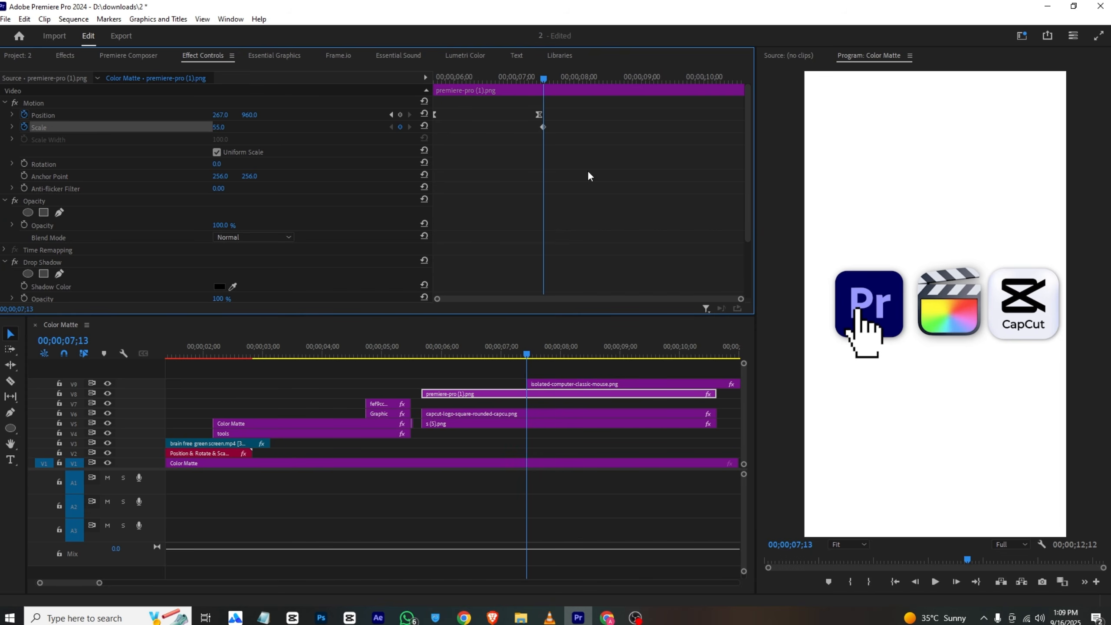
drag(546, 80, 572, 78)
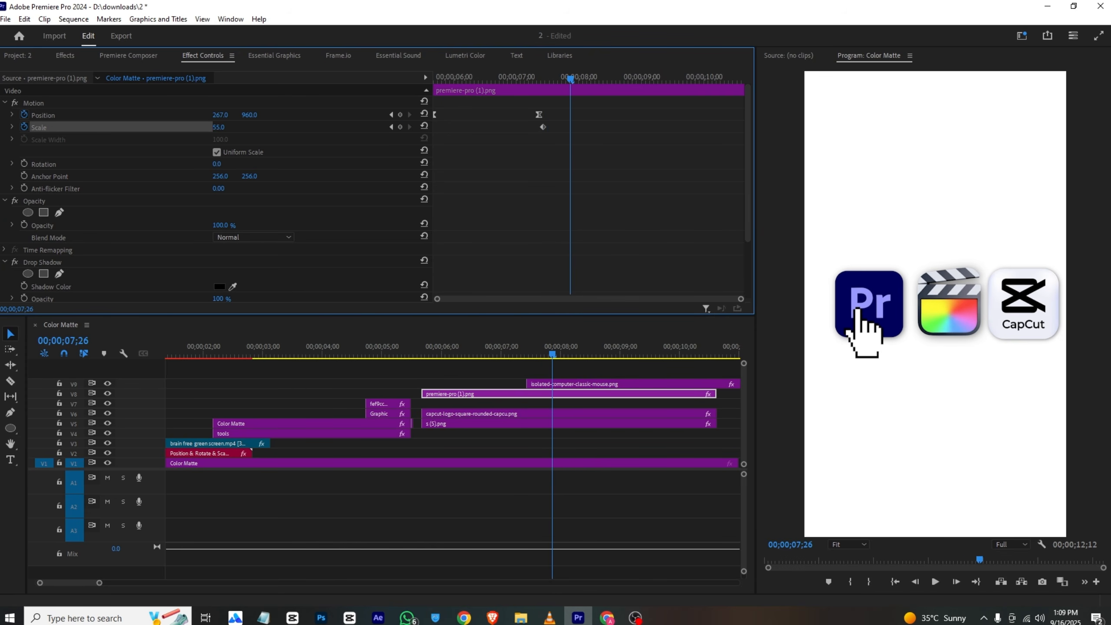
drag(219, 127, 226, 127)
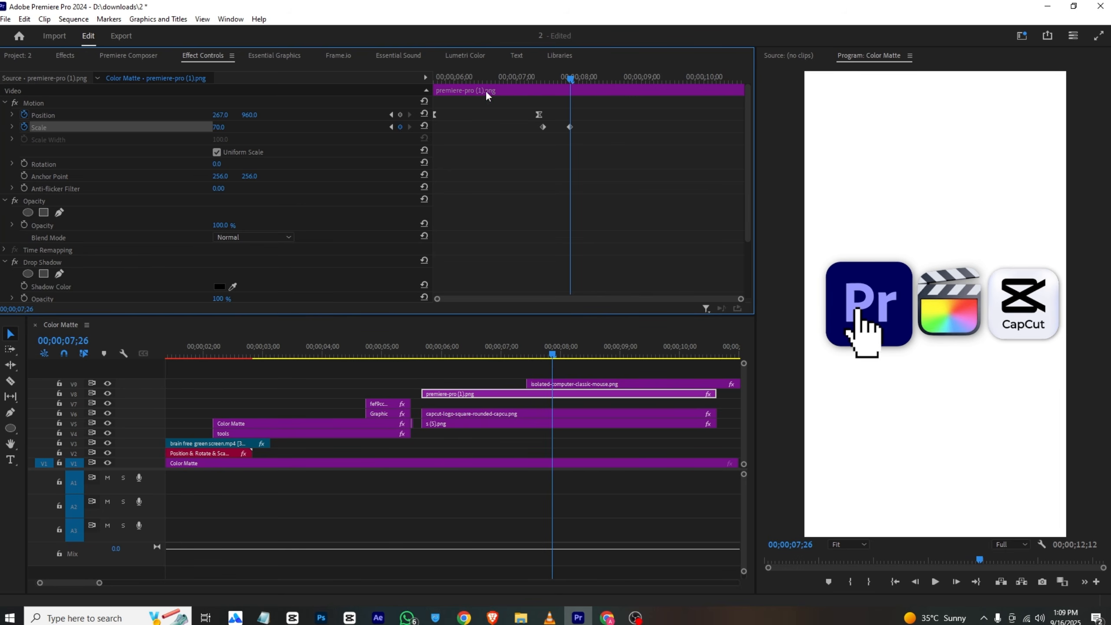
click(514, 76)
key(space)
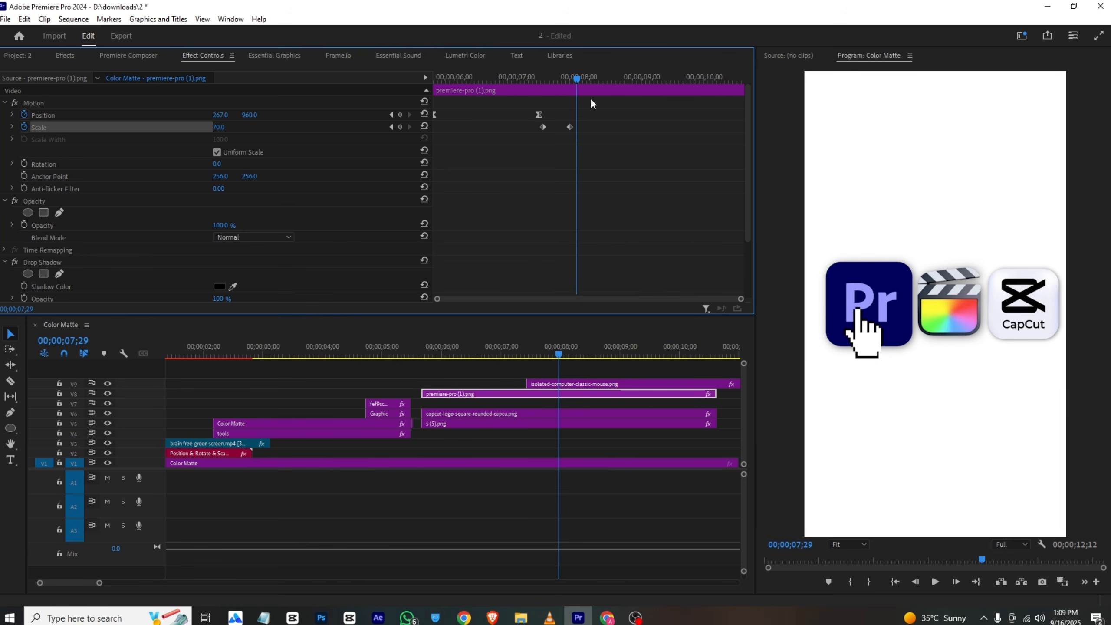
Ease the temporal interpolation of the Premiere Pro icon's two scale keyframes and play the scene from the icons' entrance
drag(588, 109, 544, 135)
right_click(544, 135)
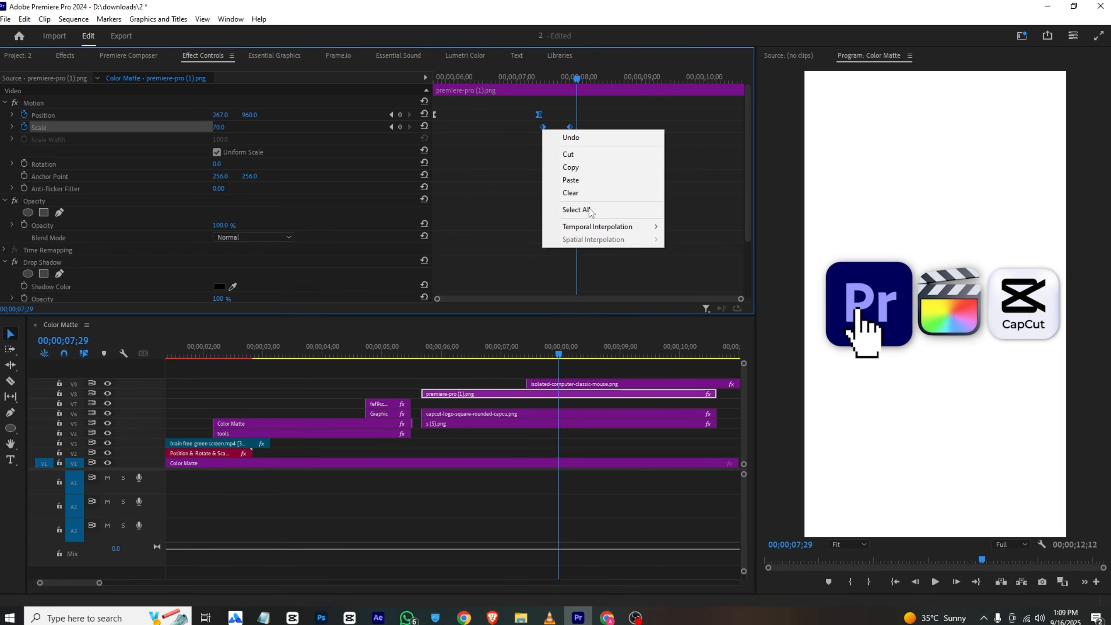
mouse_move(601, 222)
click(692, 295)
click(618, 241)
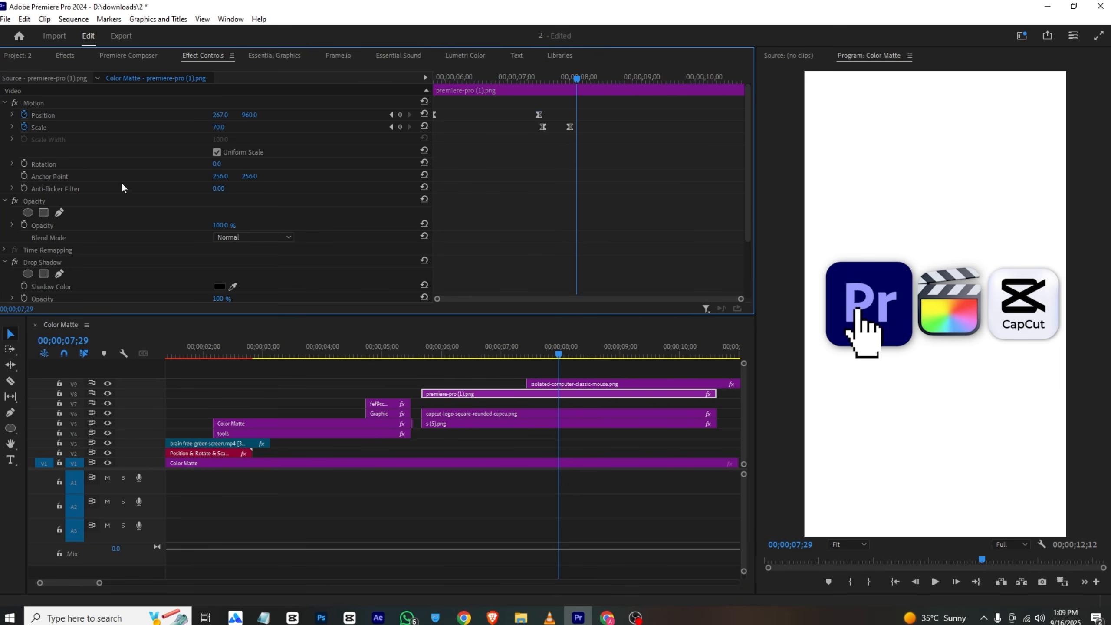
drag(464, 80, 370, 84)
key(space)
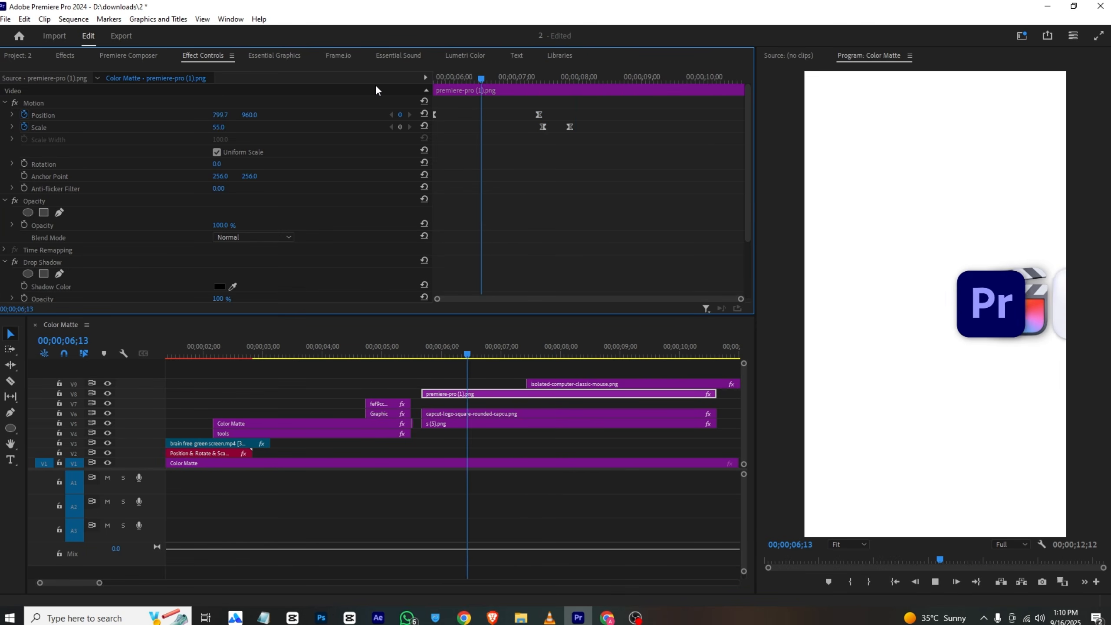
key(space)
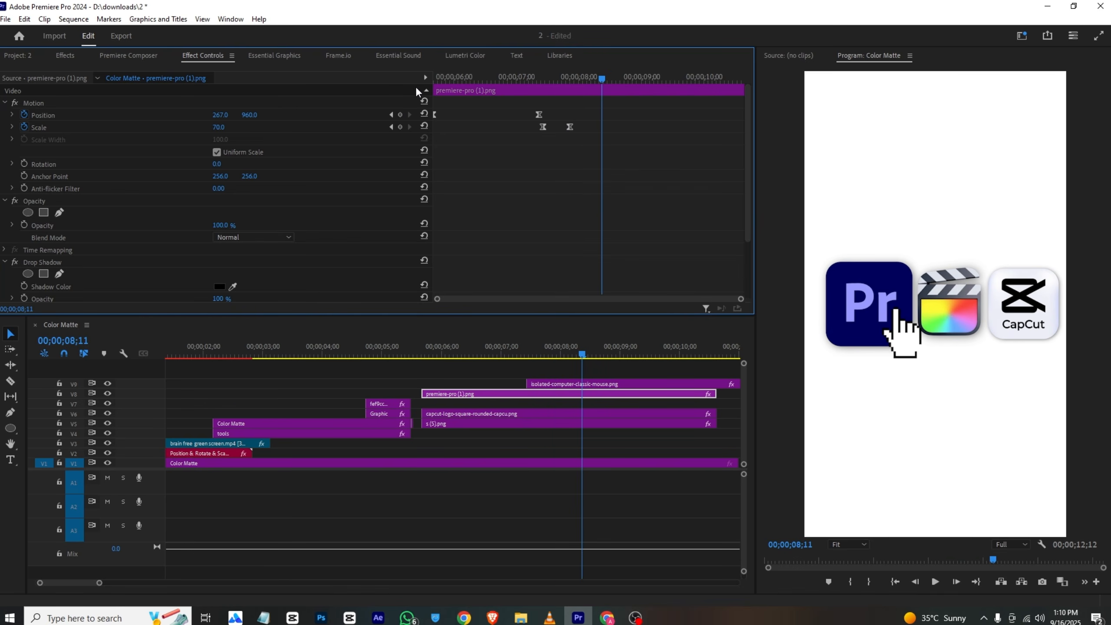
Hold the Premiere Pro icon's scale at 70 with a keyframe at 00;00;08;11, and bring it back to 55 at 00;00;08;21
click(400, 127)
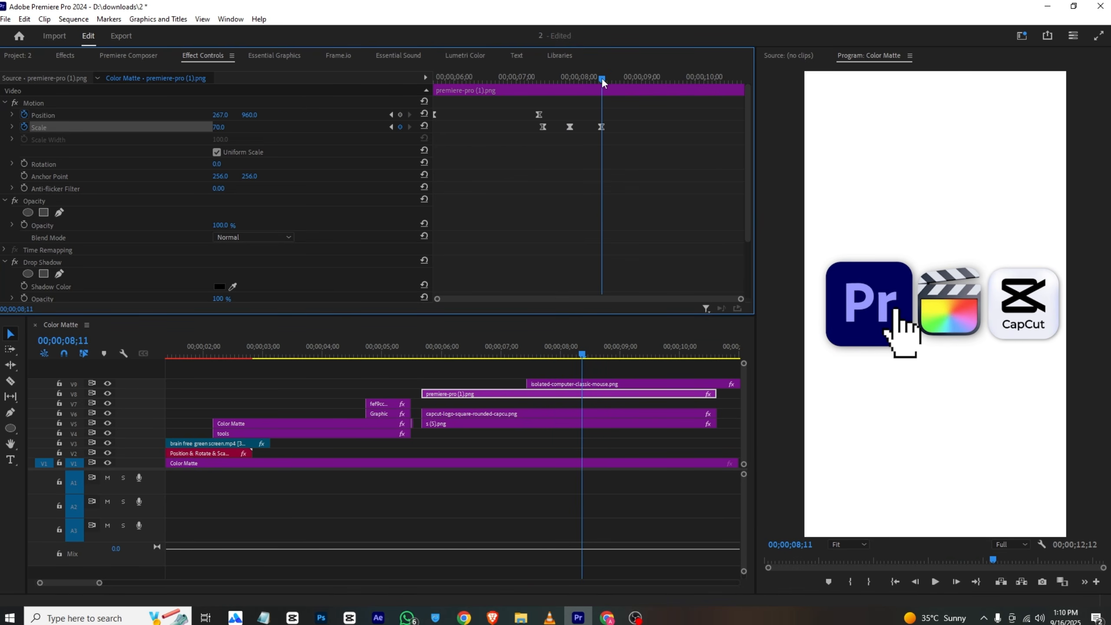
drag(602, 78, 624, 78)
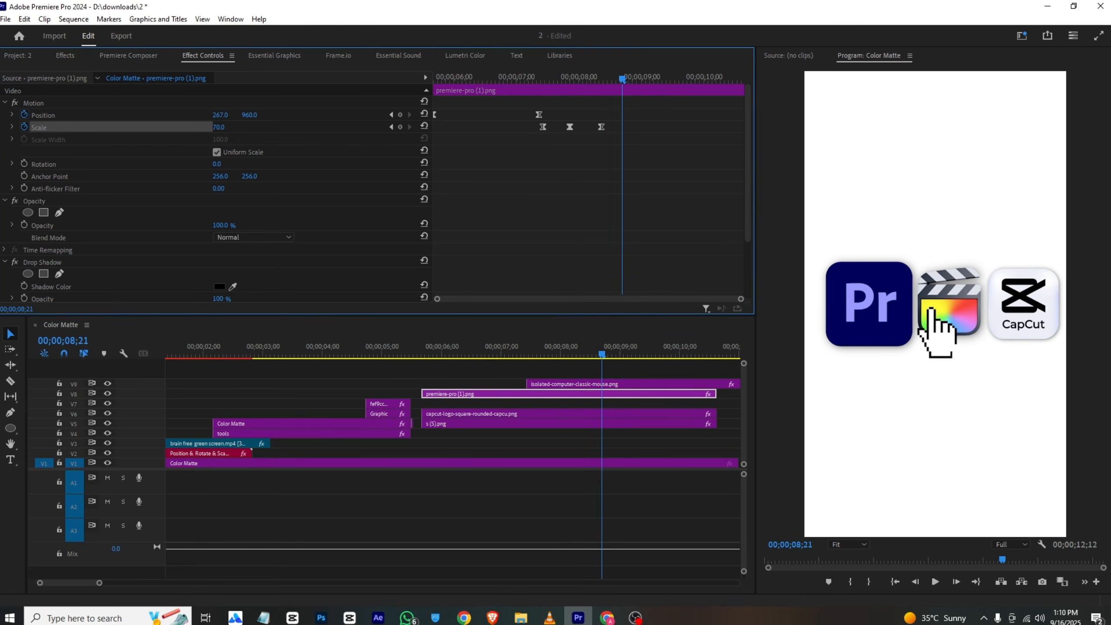
drag(218, 127, 199, 127)
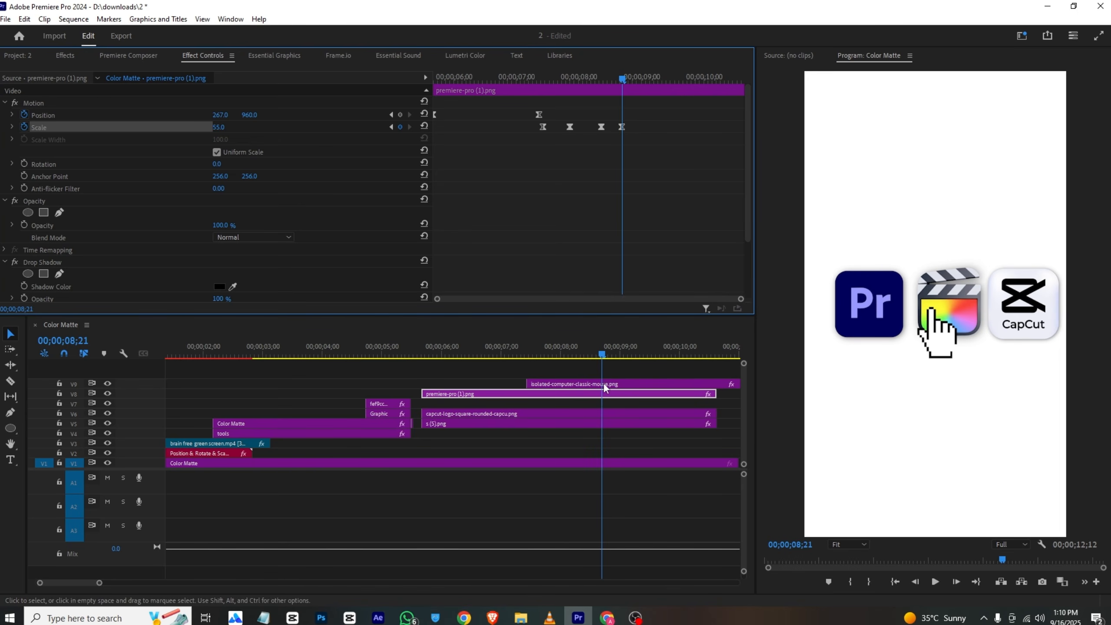
Play the scene from the icons' entrance until the hand reaches the middle icon, and save the project
drag(459, 79, 419, 96)
key(space)
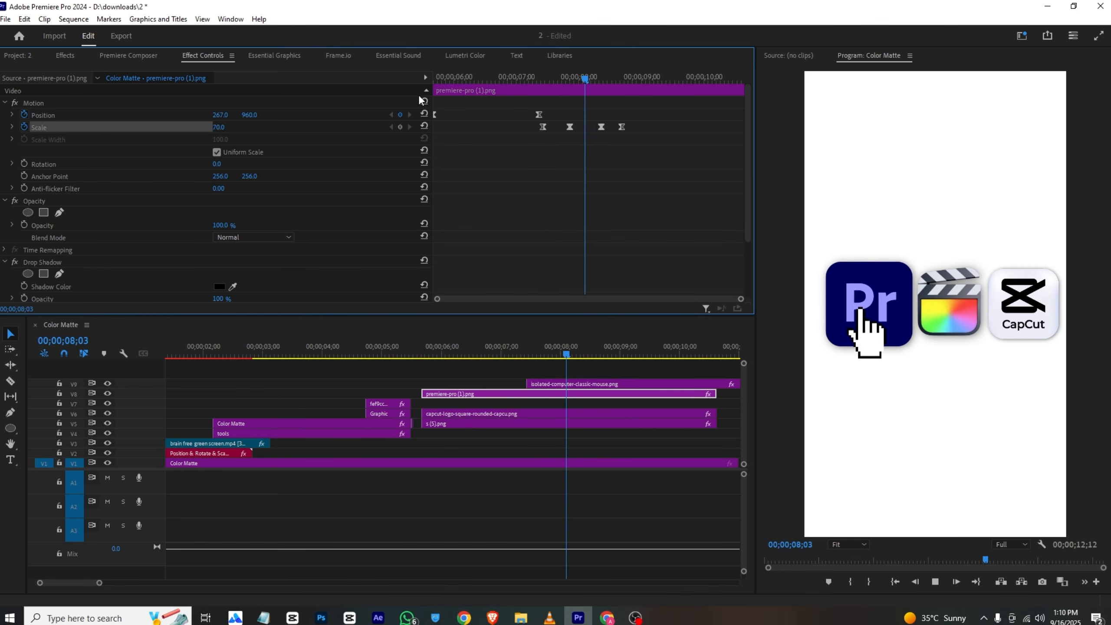
key(space)
key(ctrl+s)
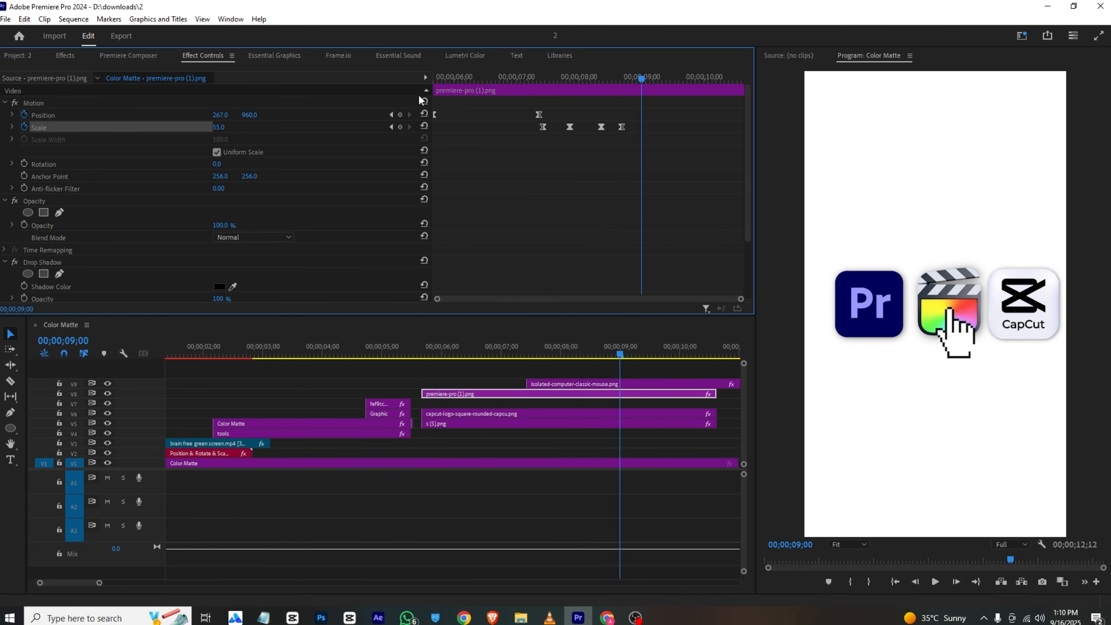